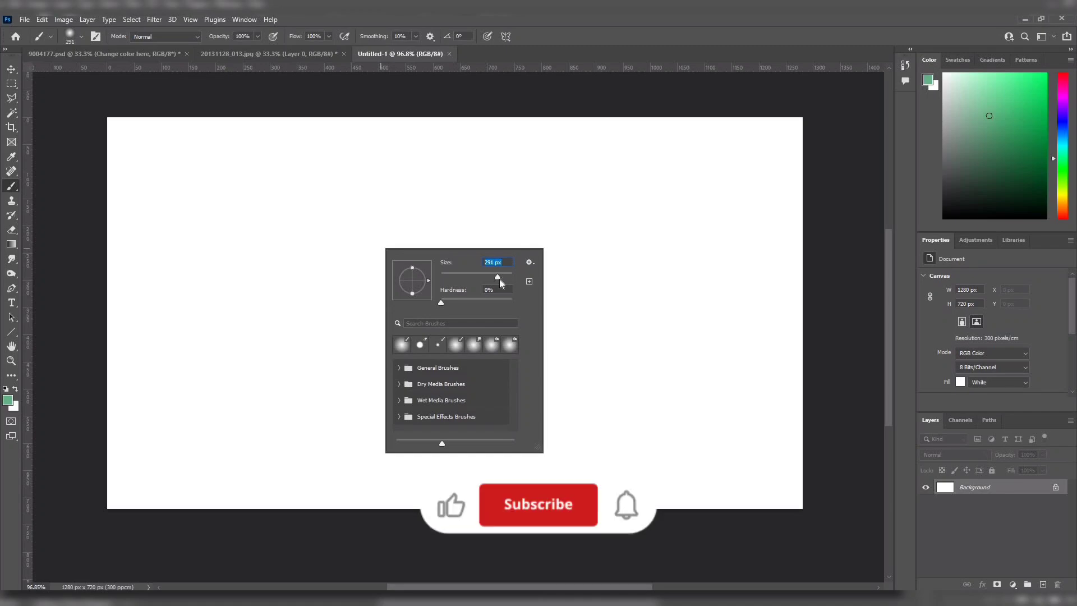
# Set the brush size to 464 px and the foreground color to ffe425 with its hue shifted to orange.
pyautogui.moveTo(499, 278); pyautogui.dragTo(506, 277)
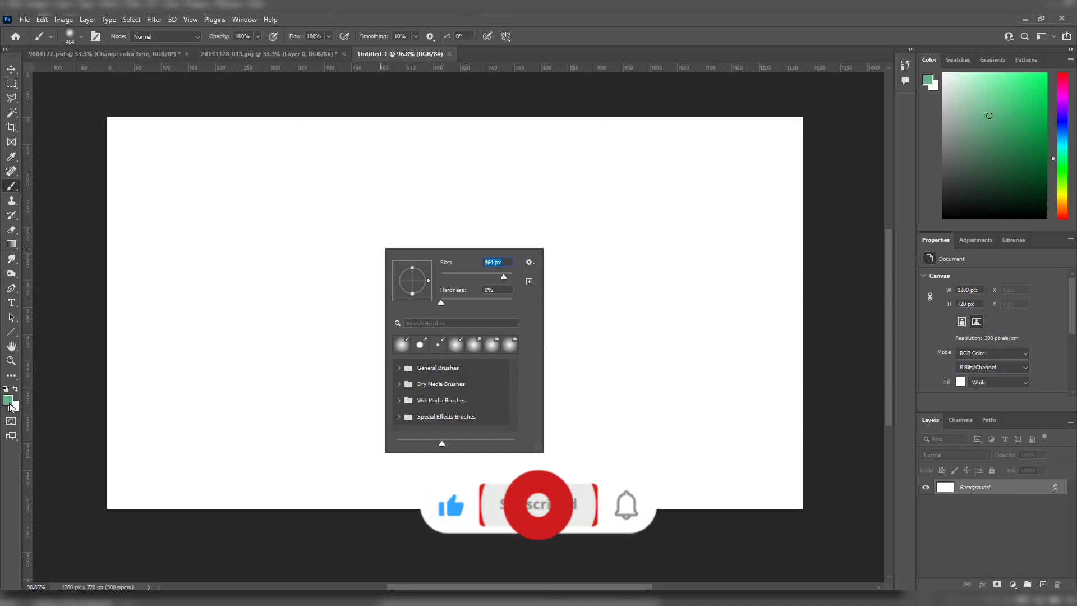
pyautogui.click(7, 400)
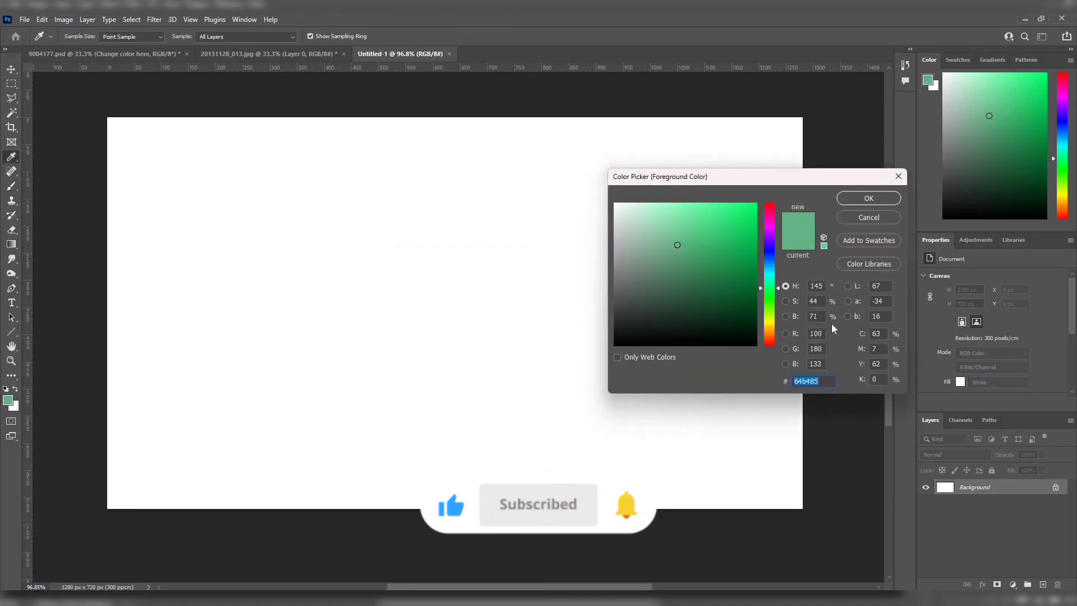
pyautogui.write('ff')
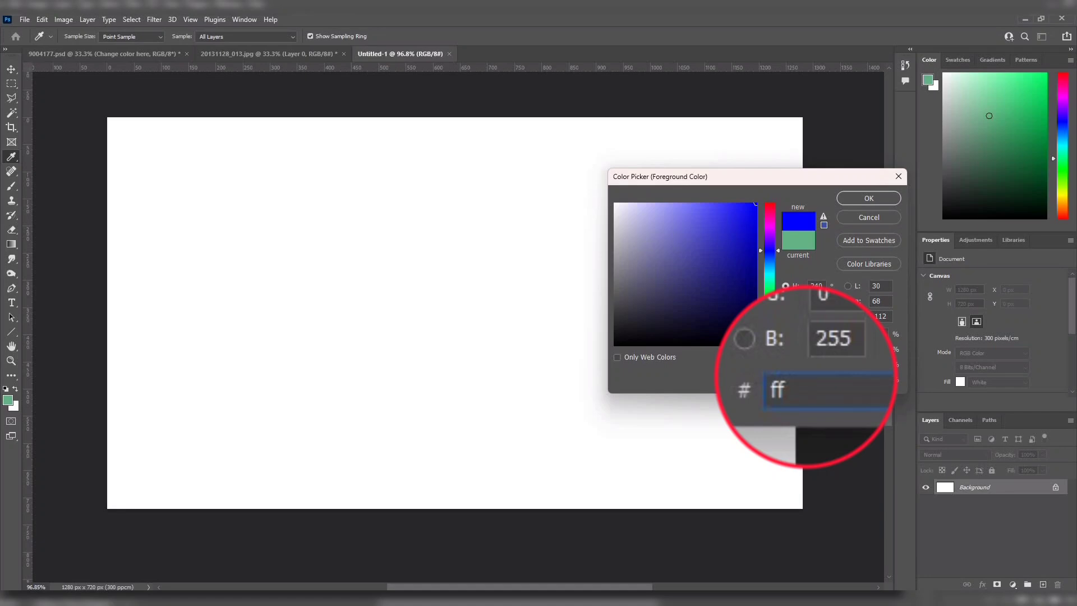
pyautogui.write('e425')
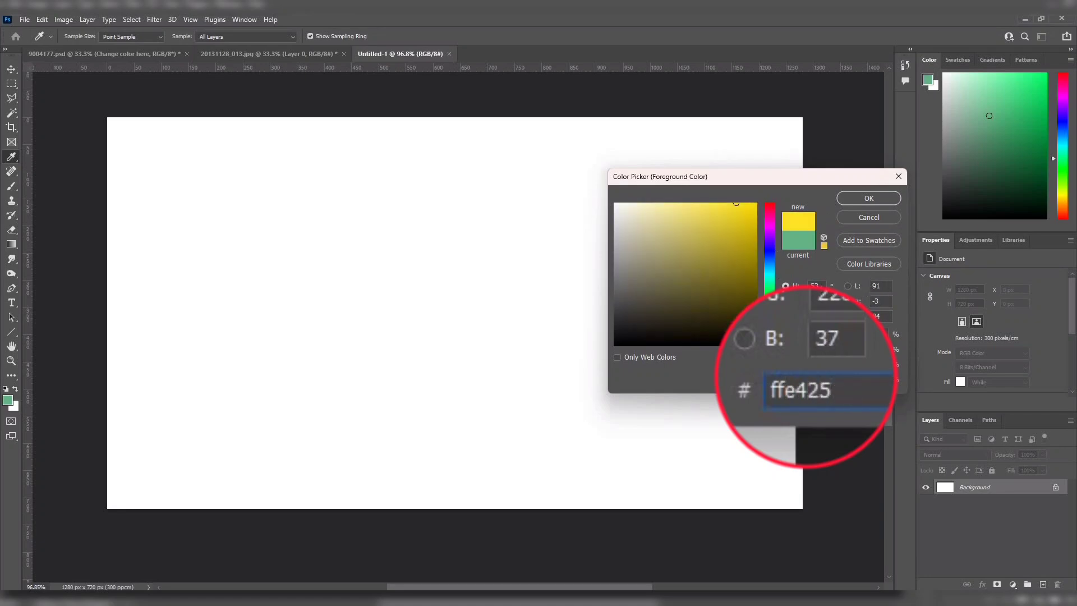
pyautogui.moveTo(770, 324); pyautogui.dragTo(769, 330)
pyautogui.press('Return')
pyautogui.press('b')
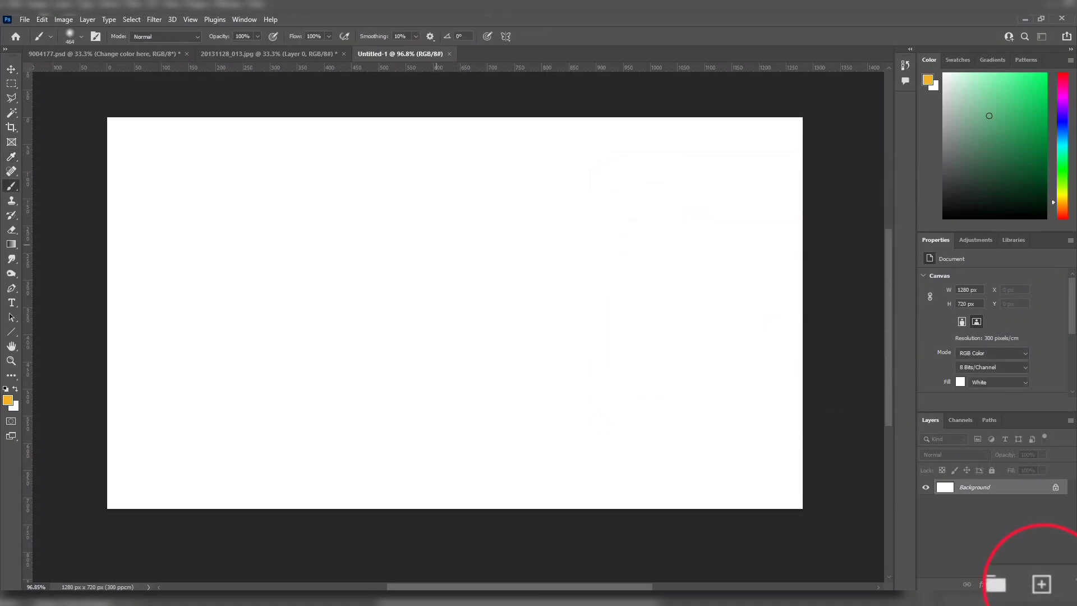
# Create a new layer and paint a single soft orange dab near the middle of the canvas.
pyautogui.click(1042, 584)
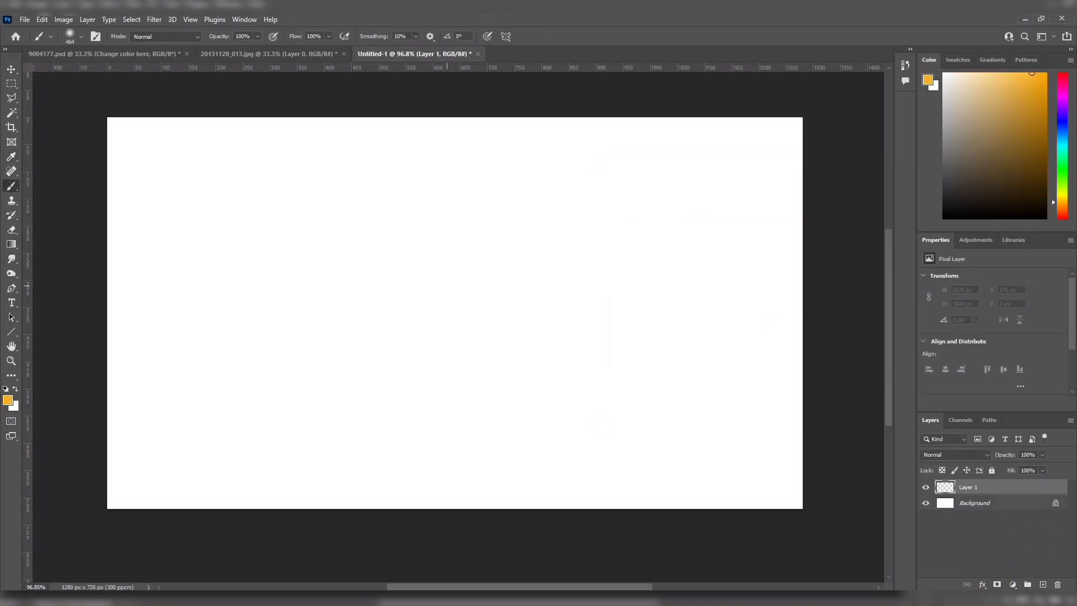
pyautogui.click(448, 286)
# Enlarge the orange glow to about 125%, center it on the canvas and lower its layer opacity to 54%.
pyautogui.press('v')
pyautogui.hotkey('ctrl', 't')
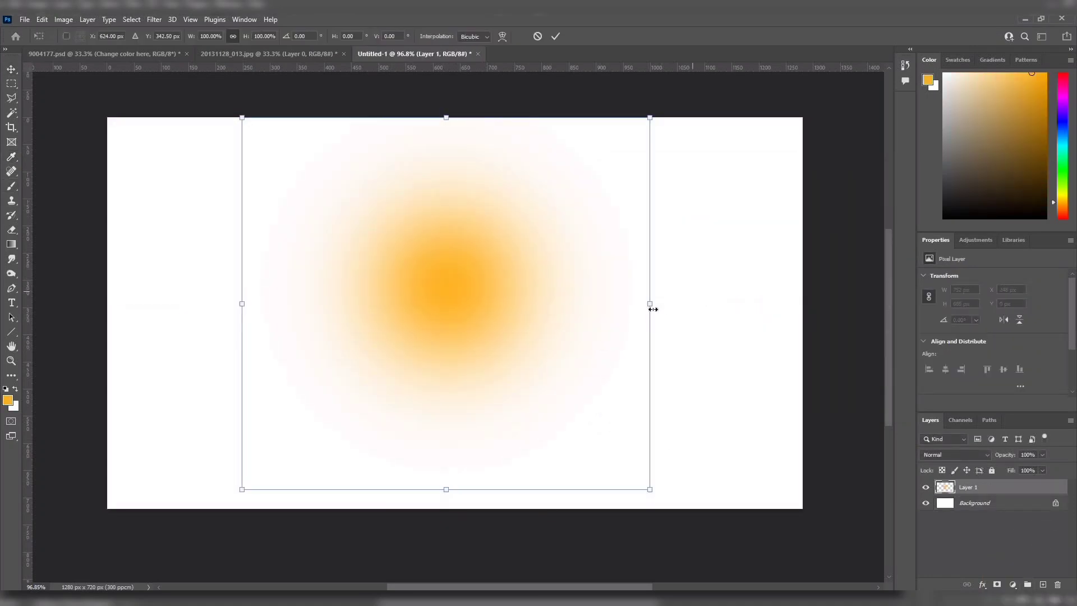
pyautogui.moveTo(650, 307); pyautogui.dragTo(754, 314)
pyautogui.moveTo(600, 248); pyautogui.dragTo(552, 261)
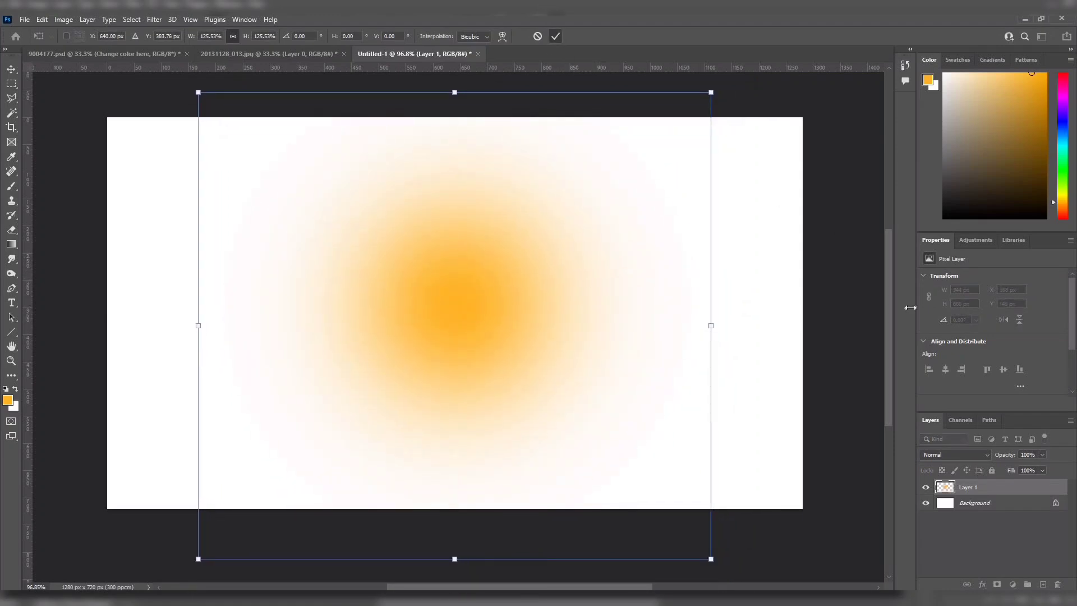
pyautogui.moveTo(1007, 457); pyautogui.dragTo(976, 457)
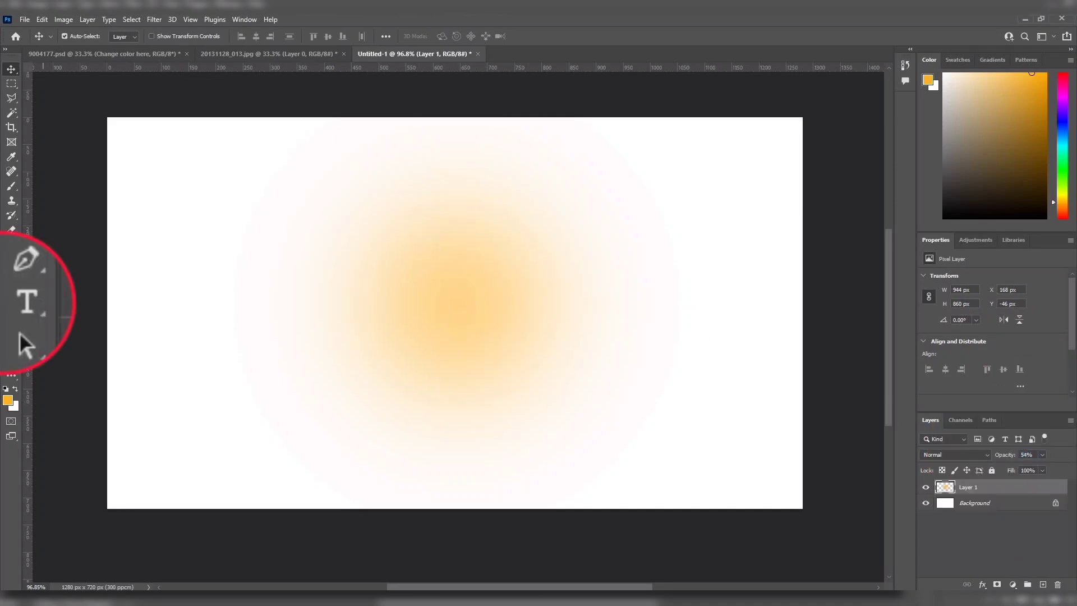
# Add the text "2" in Bahnschrift Bold and set its font size to 60 pt.
pyautogui.click(11, 303)
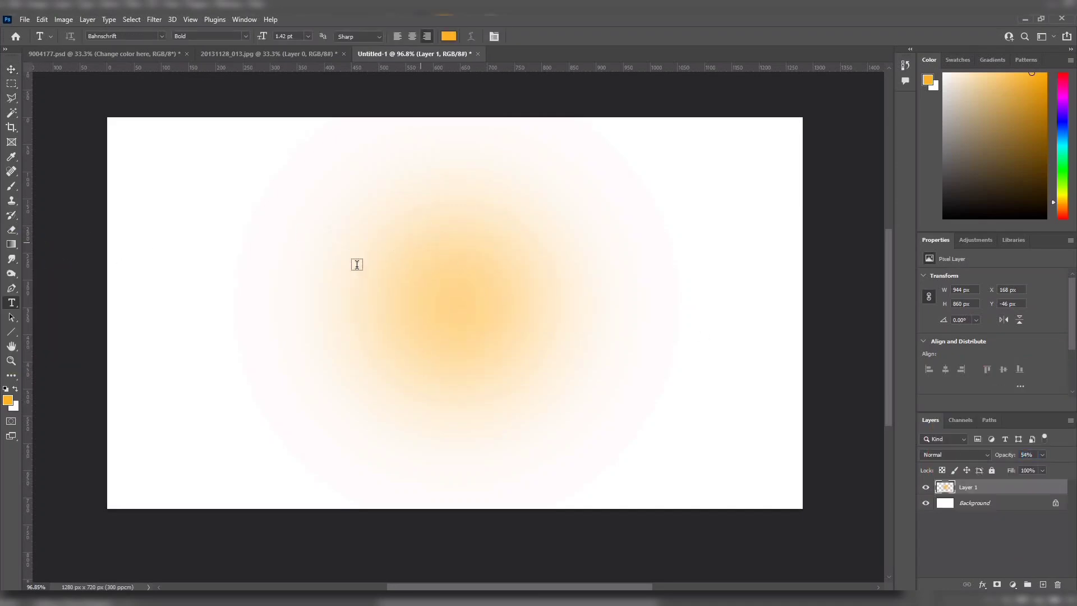
pyautogui.click(337, 306)
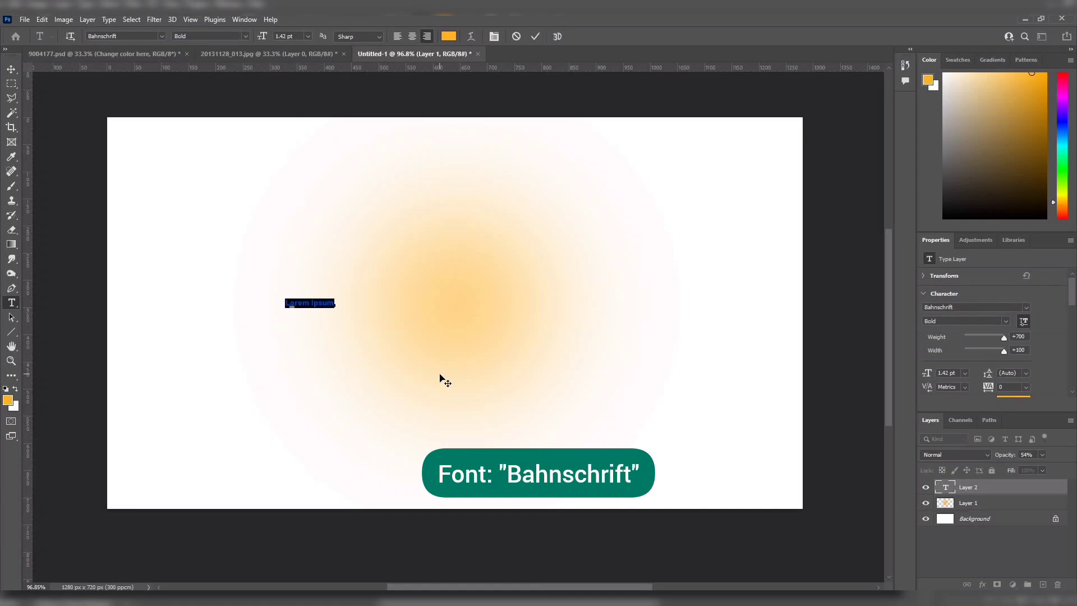
pyautogui.write('2')
pyautogui.hotkey('ctrl', 'Return')
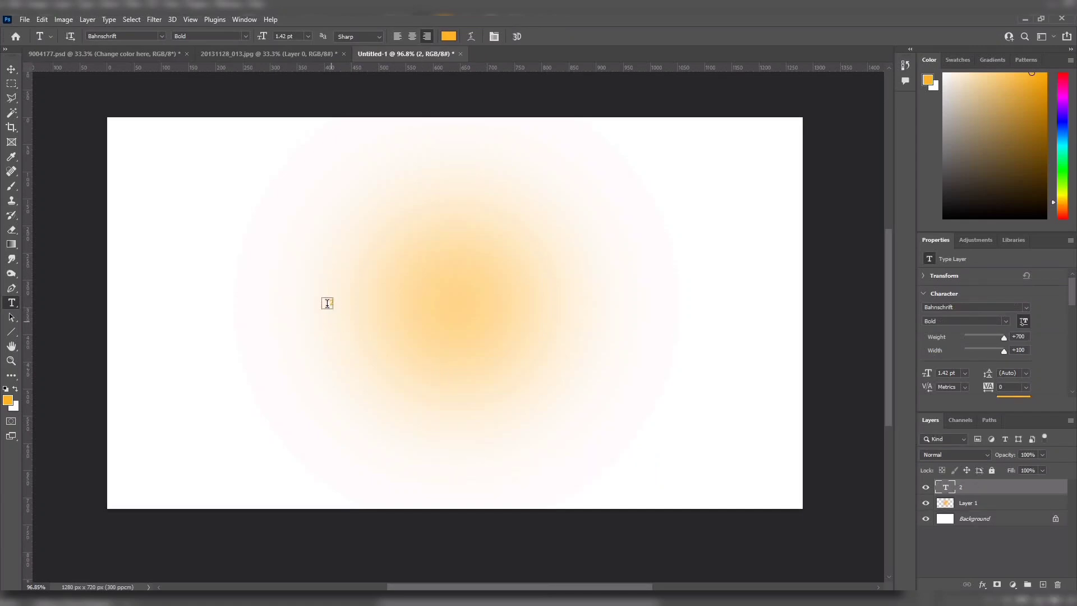
pyautogui.press('Return')
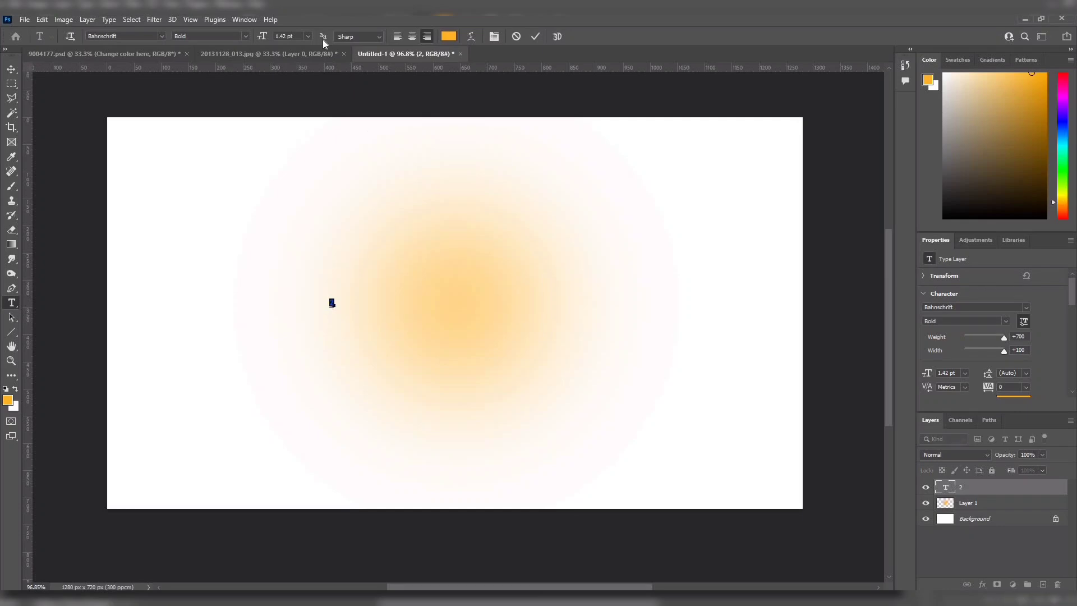
pyautogui.click(308, 36)
pyautogui.click(298, 170)
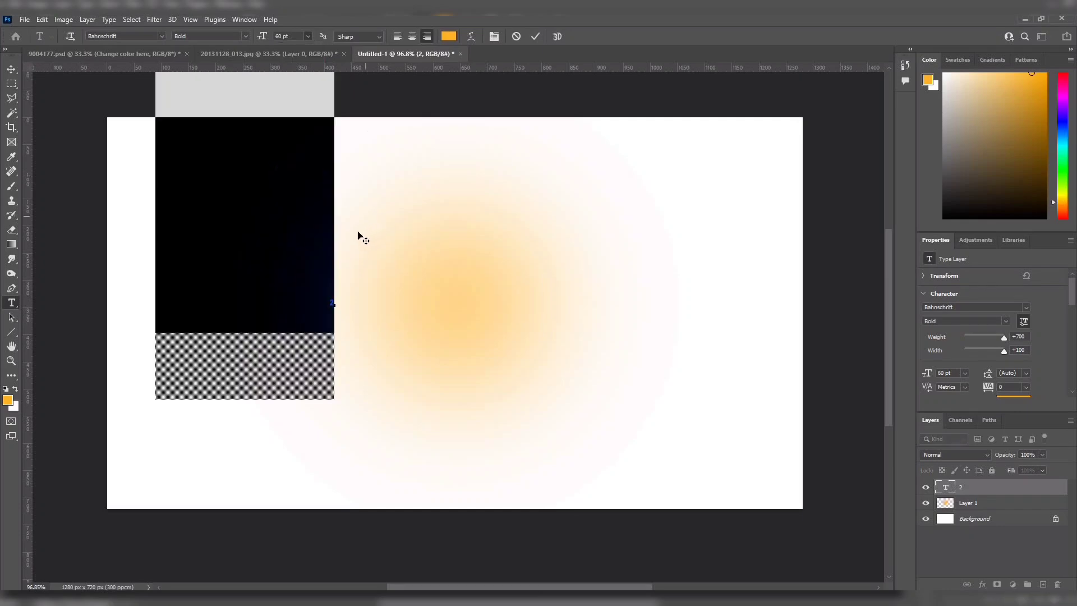
pyautogui.hotkey('ctrl', 'Return')
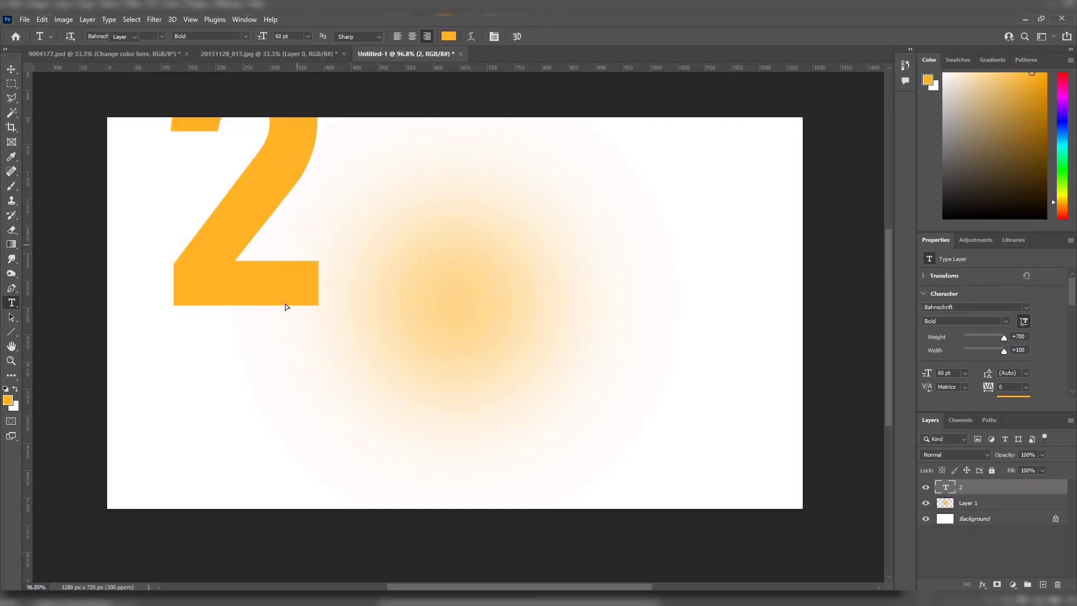
# Scale the "2" down to about 33 pt and position it left of the orange glow's center.
pyautogui.moveTo(285, 307); pyautogui.dragTo(389, 375)
pyautogui.hotkey('ctrl', 't')
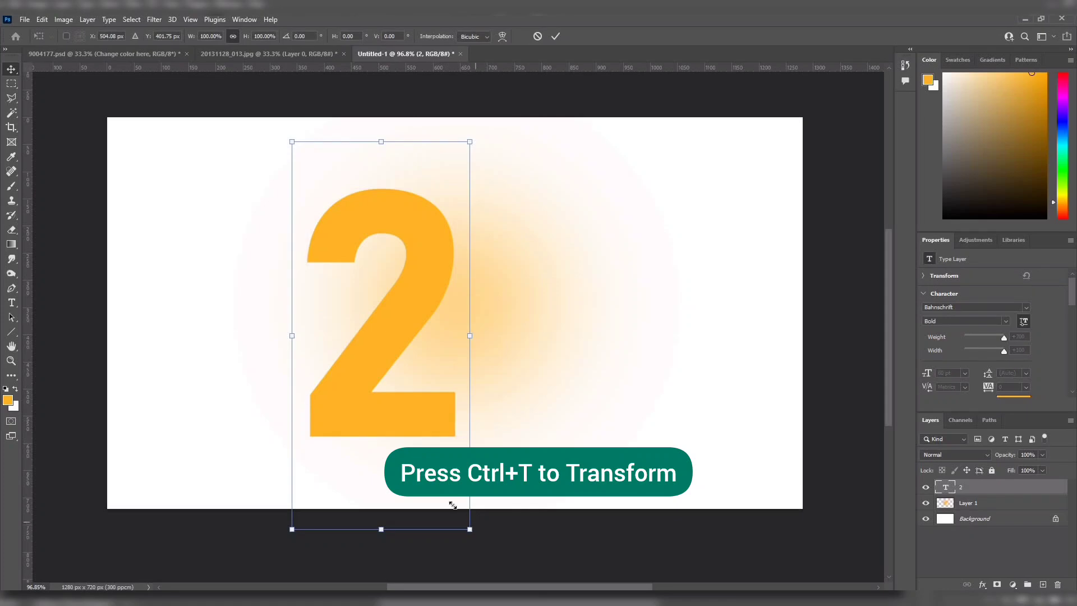
pyautogui.moveTo(452, 505); pyautogui.dragTo(372, 316)
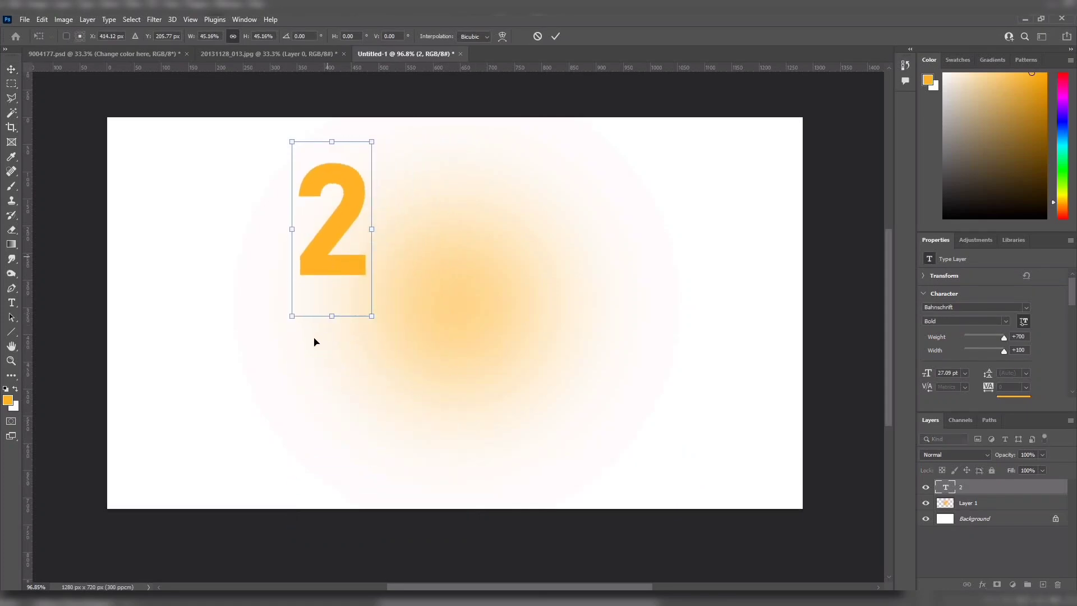
pyautogui.moveTo(327, 260); pyautogui.dragTo(300, 326)
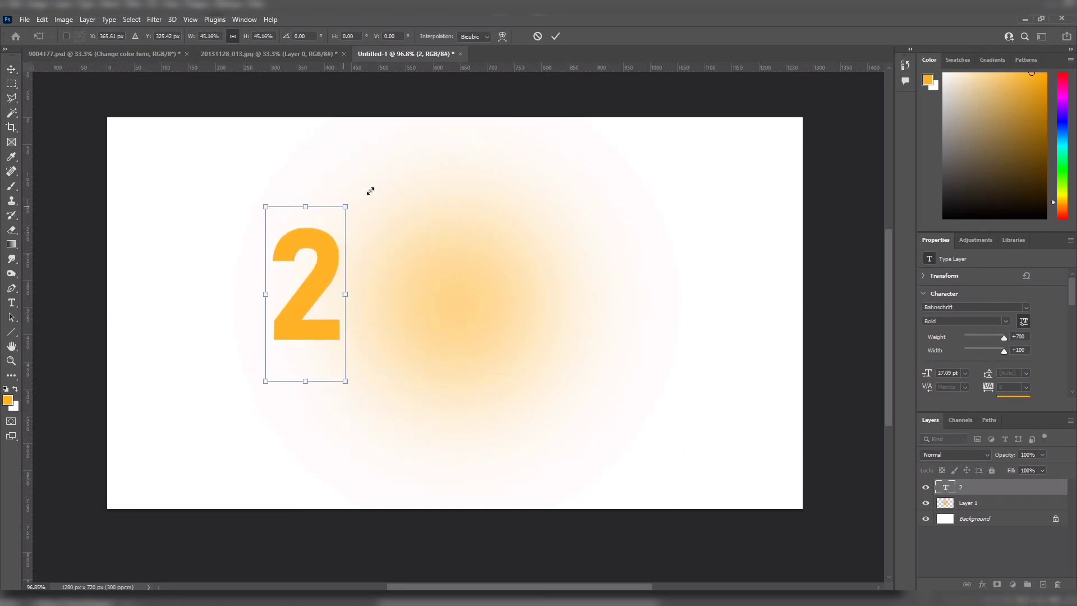
pyautogui.moveTo(370, 191); pyautogui.dragTo(378, 177)
pyautogui.moveTo(340, 265); pyautogui.dragTo(350, 291)
pyautogui.press('Return')
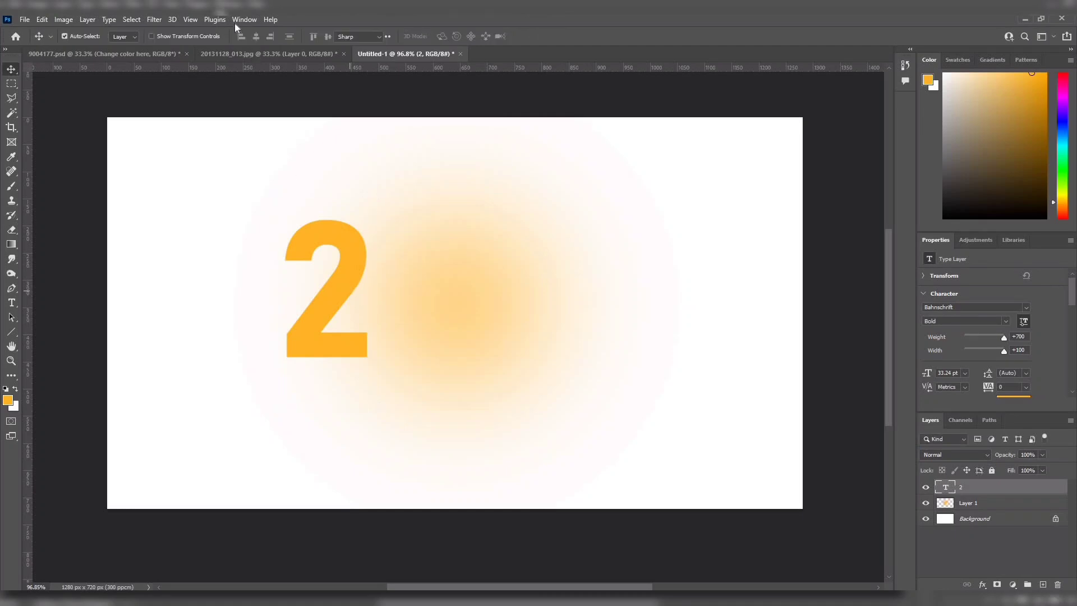
# Change the font style of the "2" to SemiBold.
pyautogui.press('t')
pyautogui.click(245, 36)
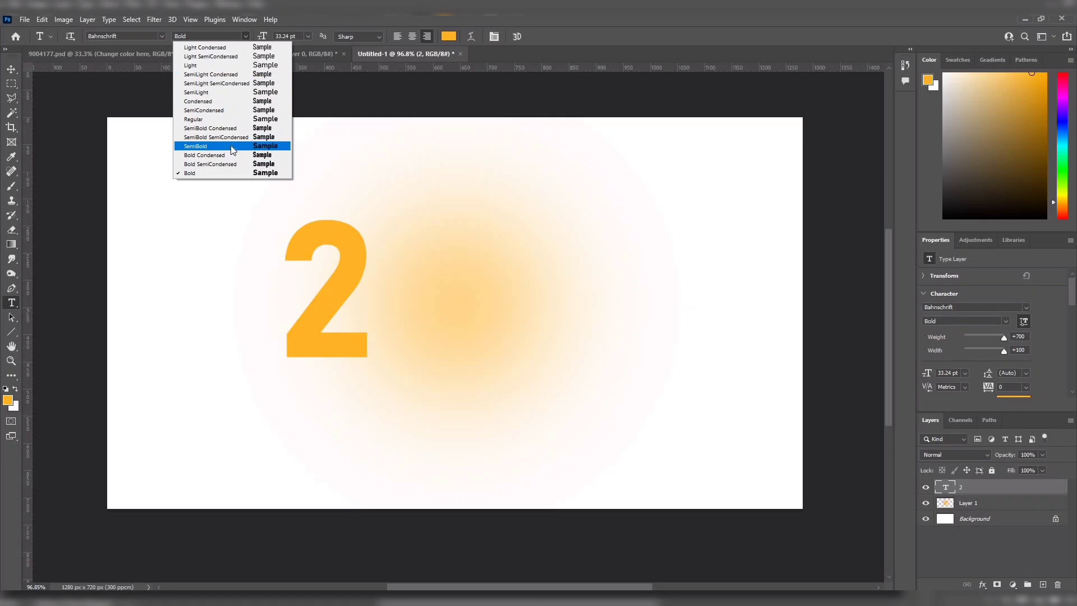
pyautogui.click(219, 146)
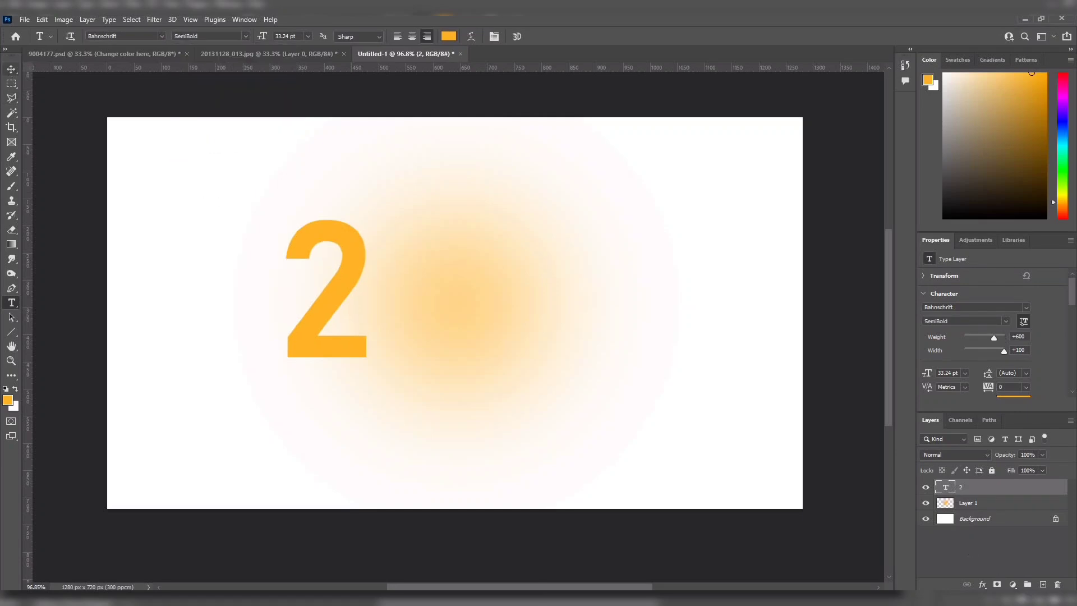
# Enable a Gradient Overlay layer style on the "2" text layer and show its settings.
pyautogui.rightClick(986, 484)
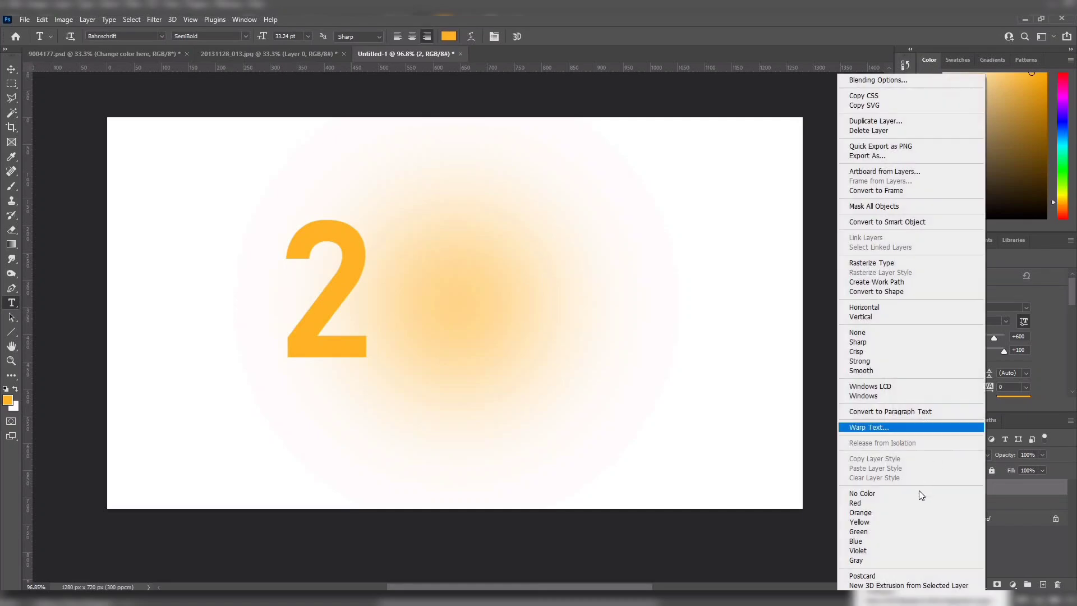
pyautogui.click(855, 82)
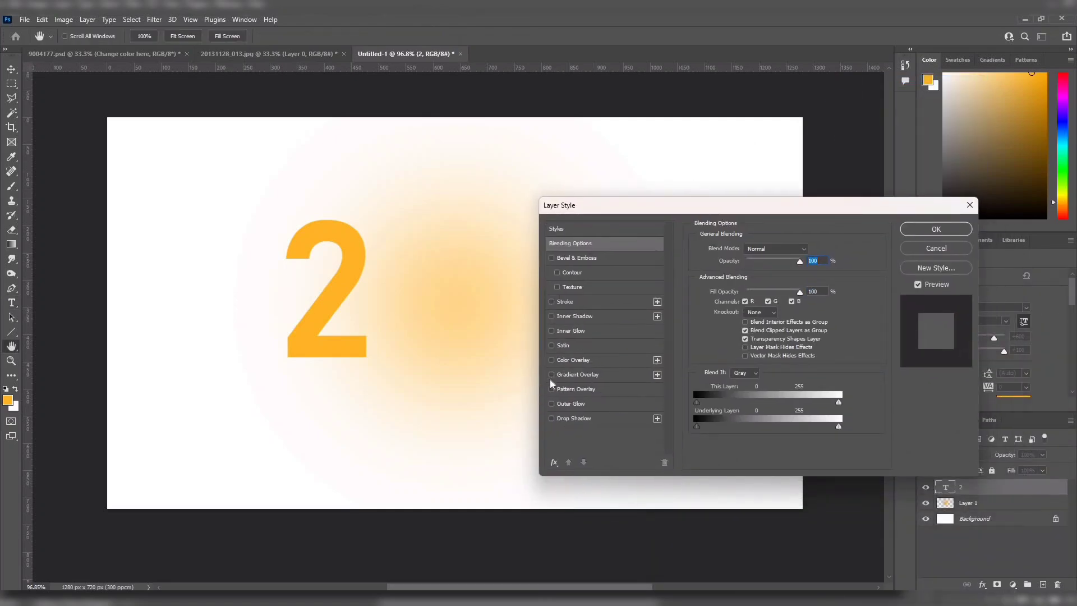
pyautogui.click(551, 374)
pyautogui.click(628, 376)
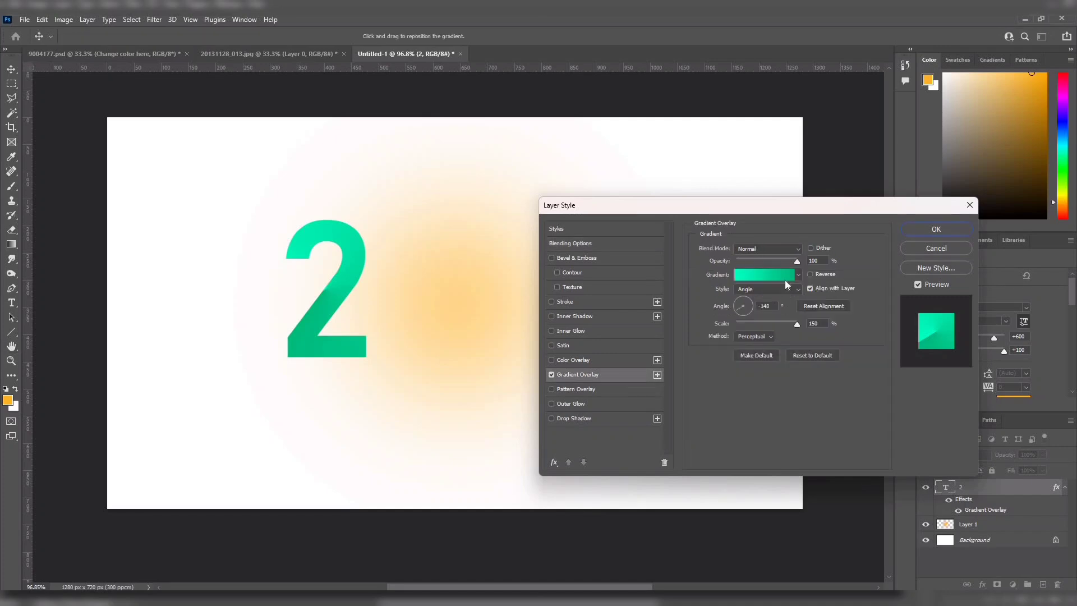
# Set the starting color stop of the overlay gradient to ffe425.
pyautogui.click(766, 275)
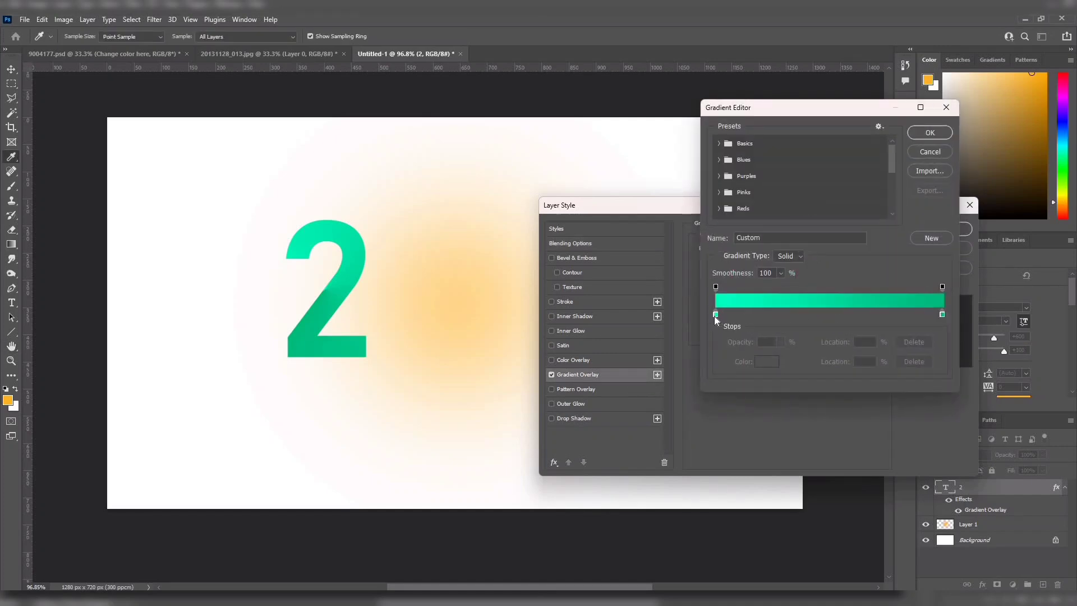
pyautogui.click(715, 314)
pyautogui.click(766, 362)
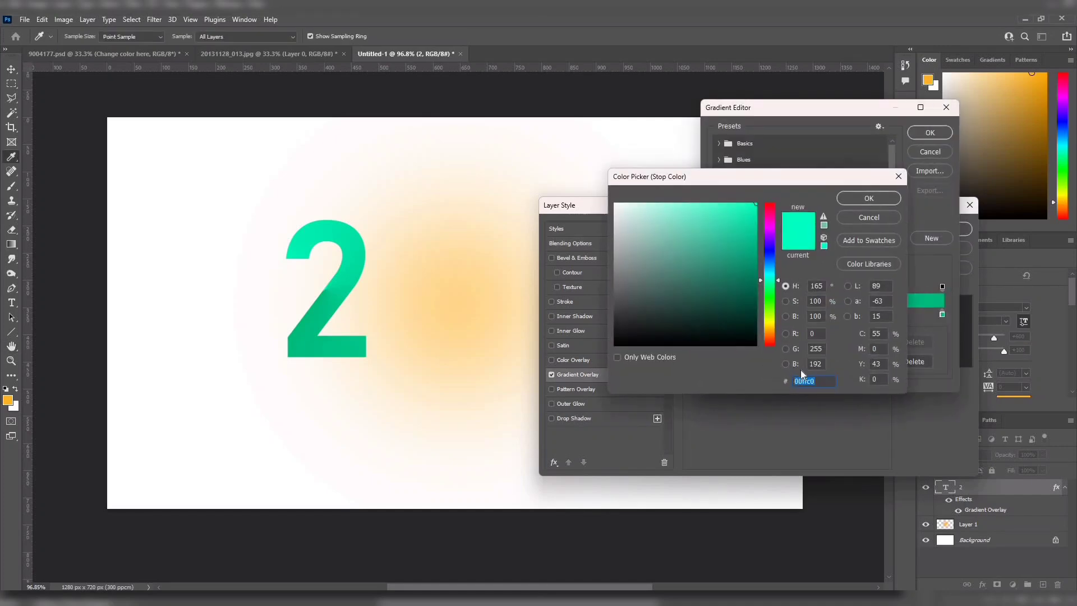
pyautogui.write('ffe')
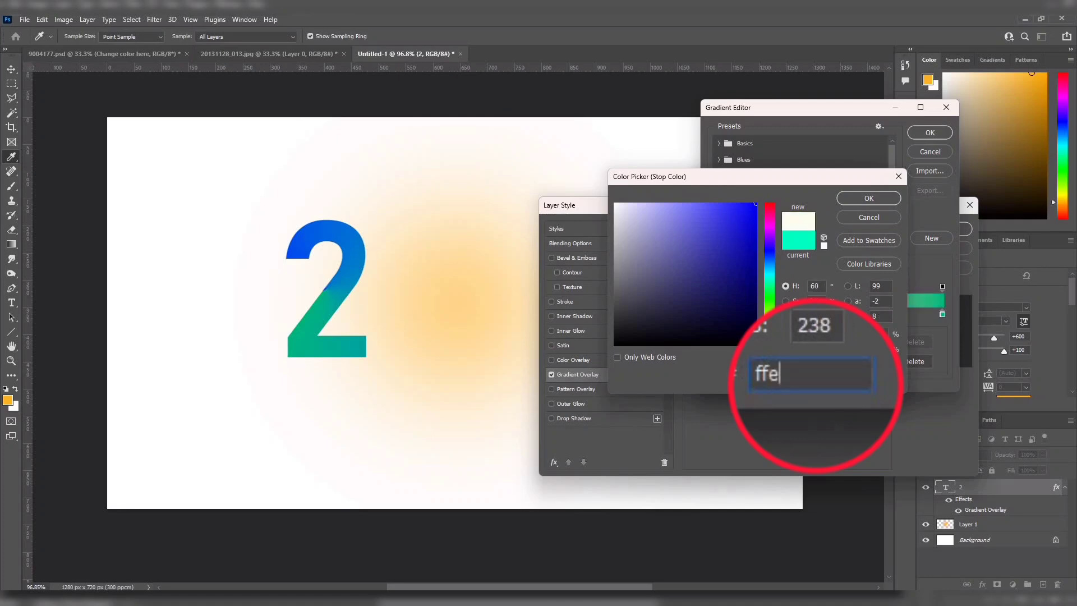
pyautogui.write('425')
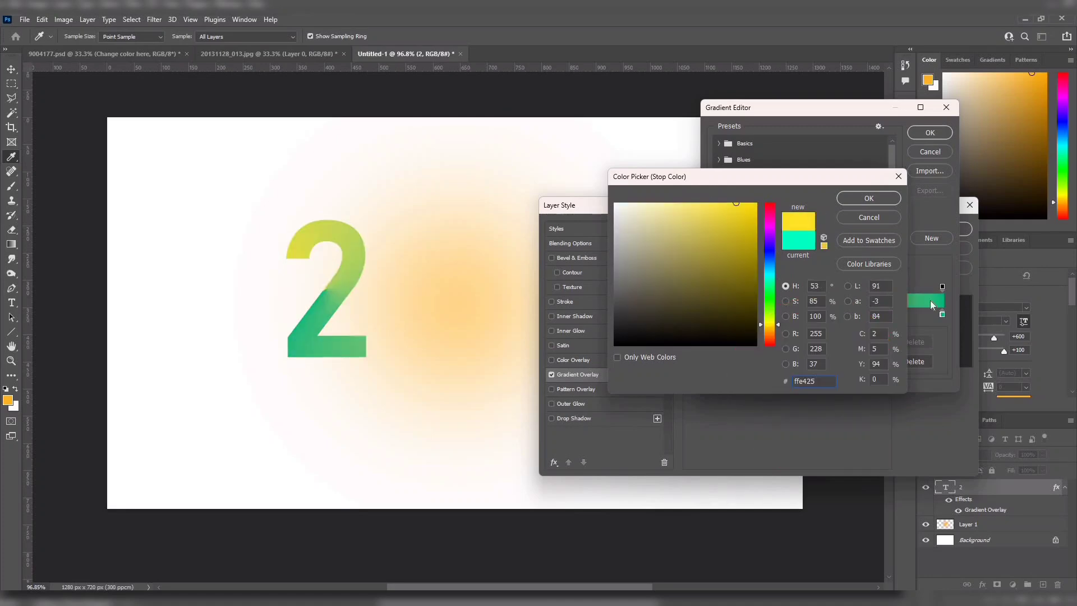
pyautogui.click(875, 202)
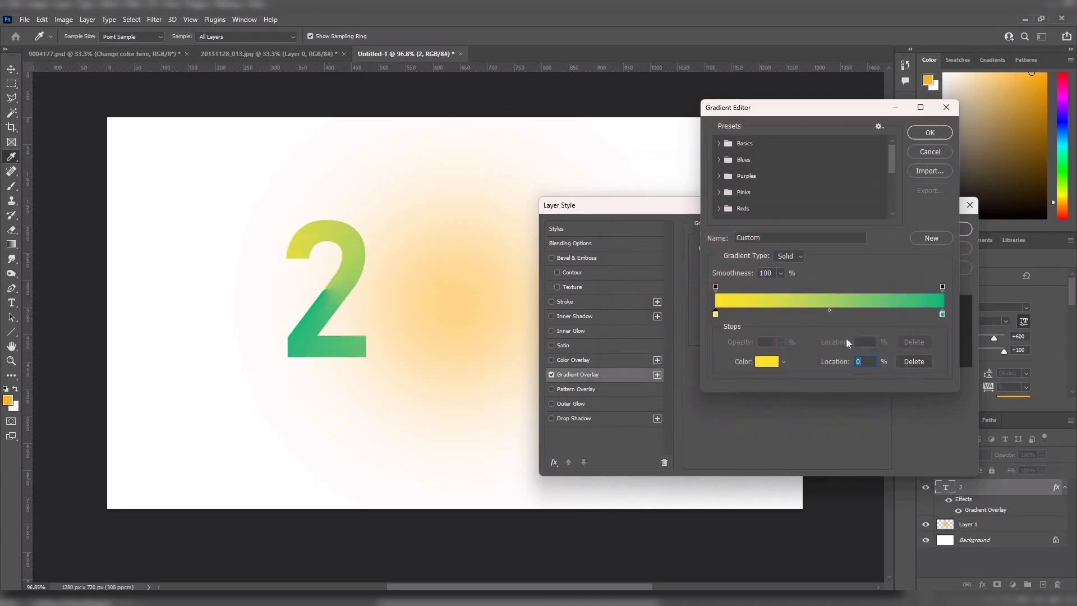
# Set the ending color stop of the overlay gradient to f48826 and accept the edited gradient.
pyautogui.click(774, 367)
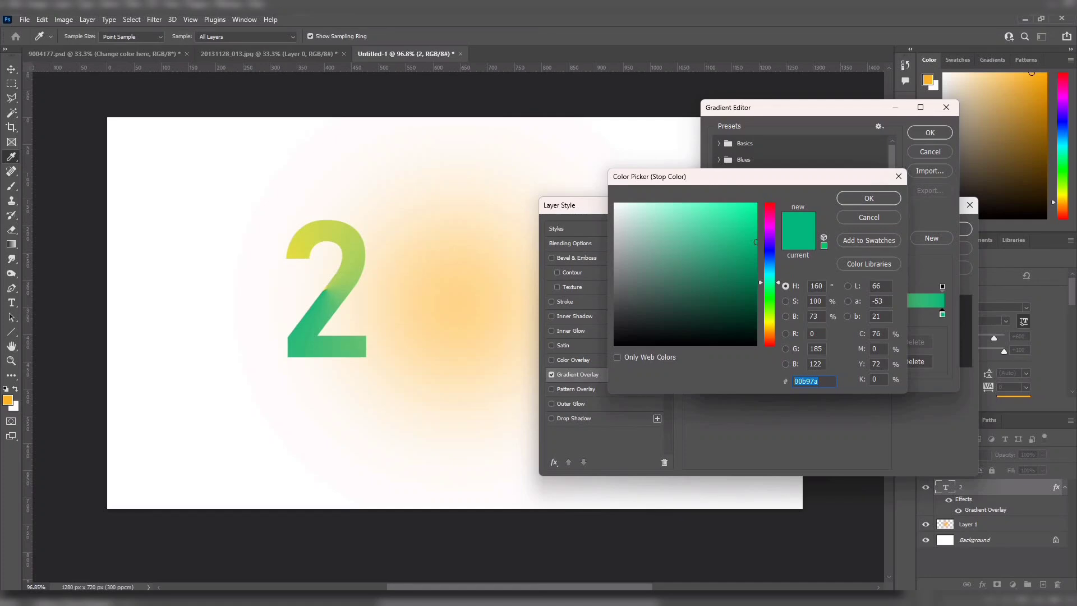
pyautogui.write('f')
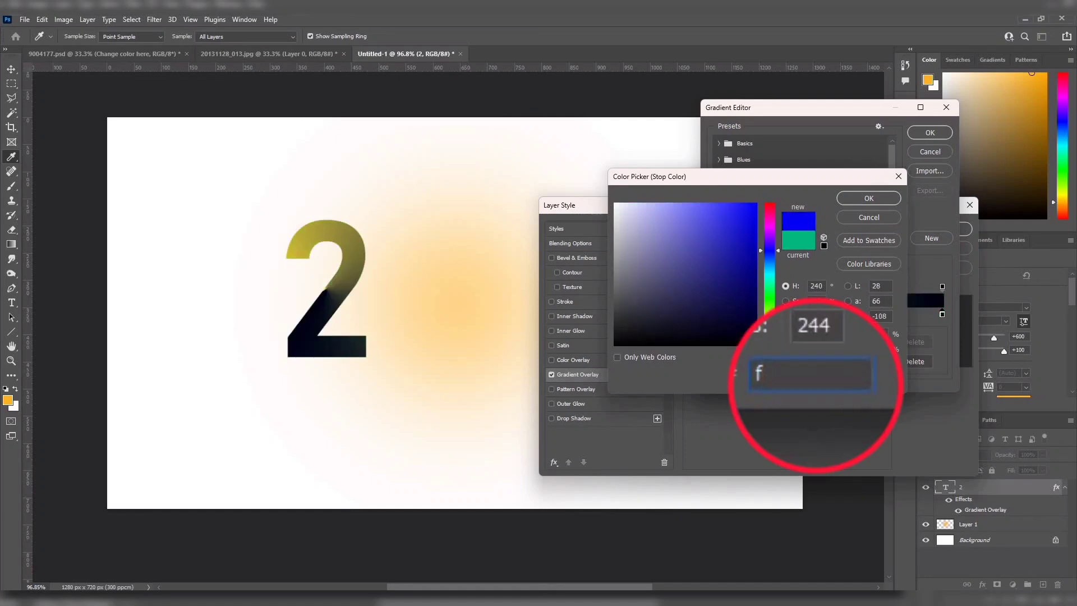
pyautogui.write('48826')
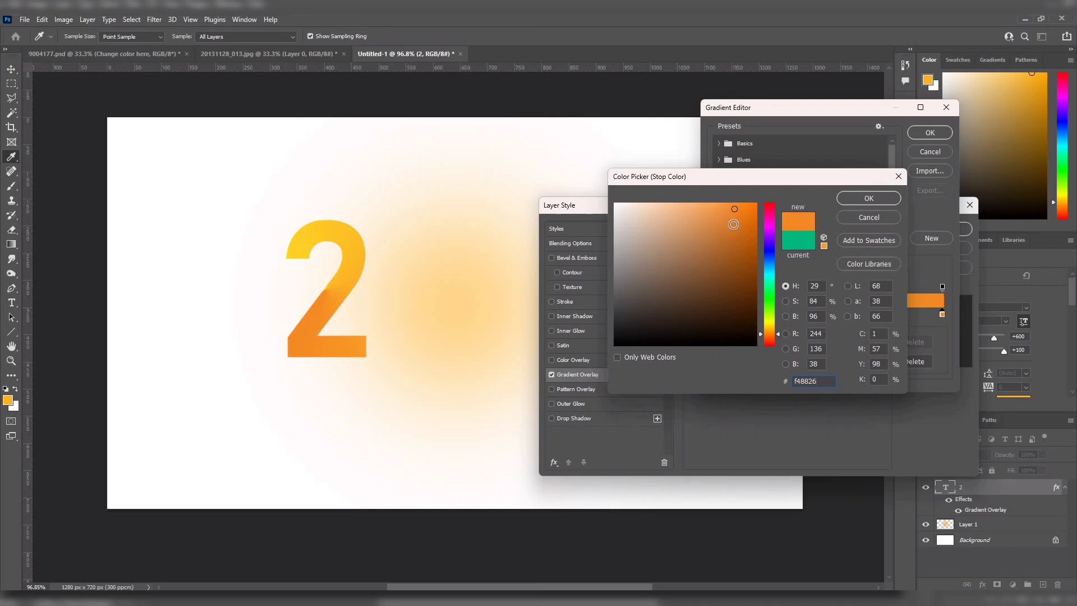
pyautogui.click(845, 197)
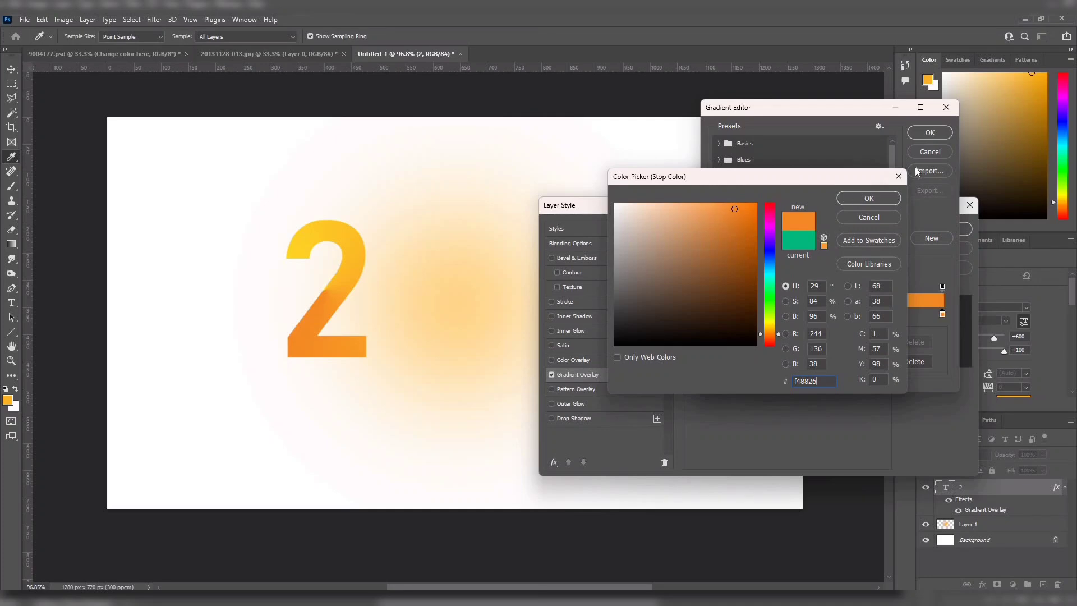
pyautogui.click(928, 133)
# Add a 5 px white Stroke, positioned at the center, to the "2" and move the number slightly right and down.
pyautogui.click(553, 301)
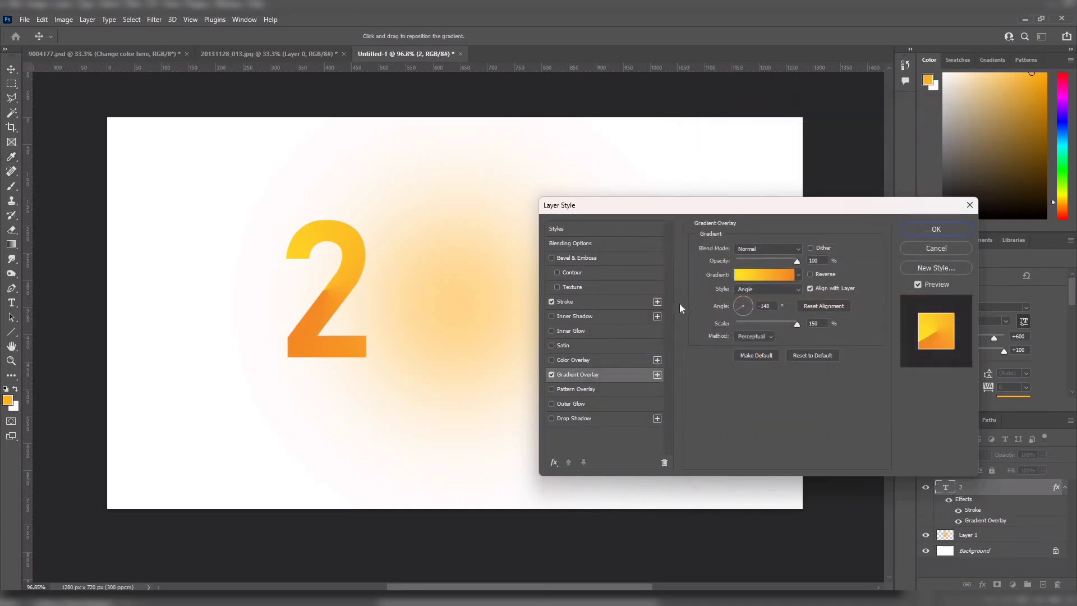
pyautogui.click(597, 302)
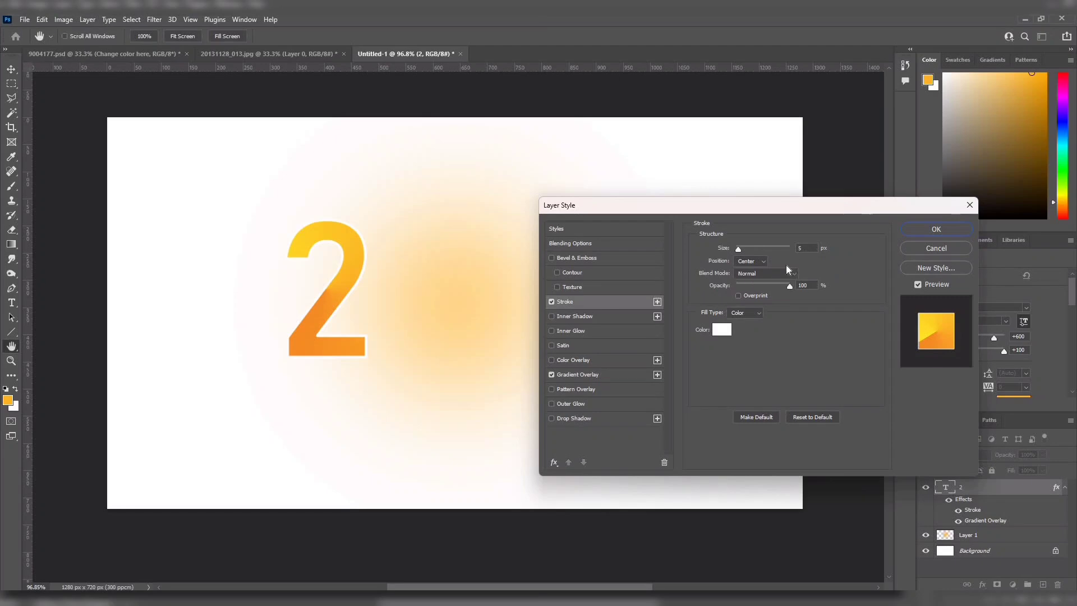
pyautogui.click(935, 229)
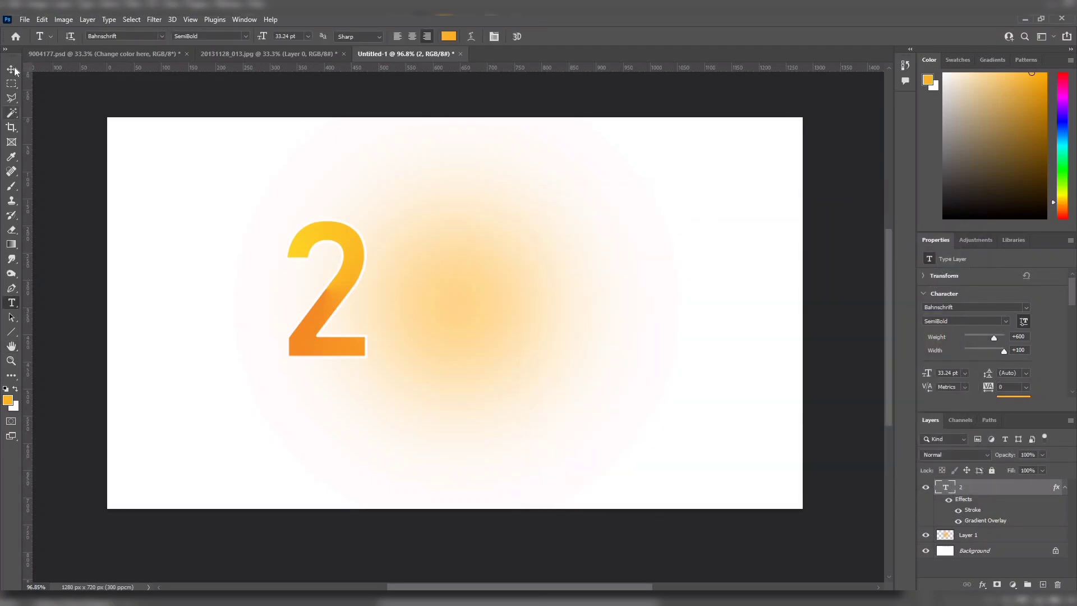
pyautogui.press('v')
pyautogui.moveTo(331, 302); pyautogui.dragTo(346, 310)
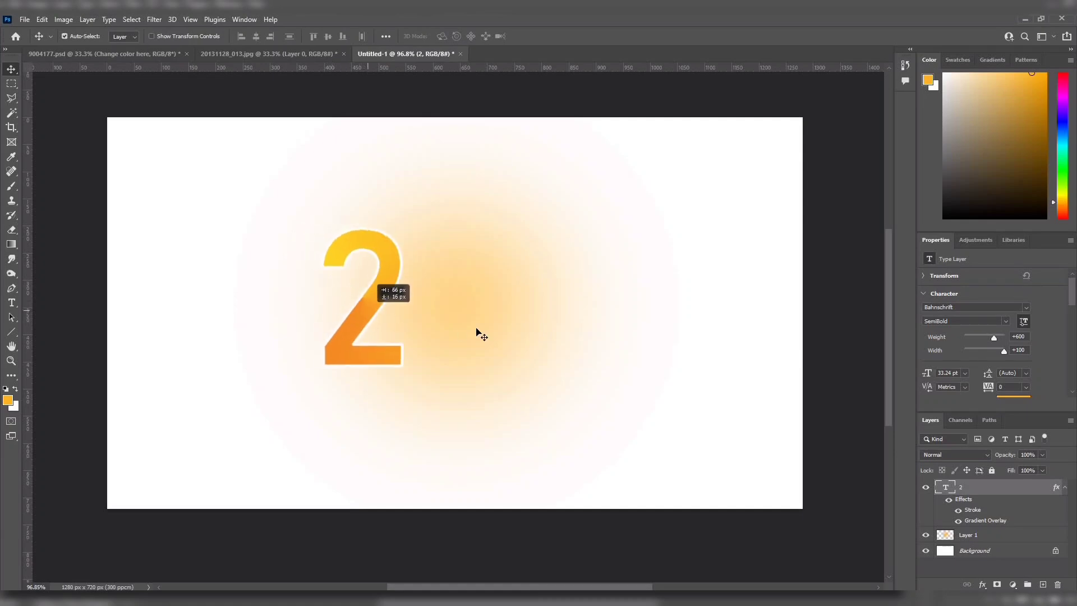
# Stretch the orange glow on Layer 1 horizontally to the full 1280 px canvas width and set its opacity to 66%.
pyautogui.click(1010, 534)
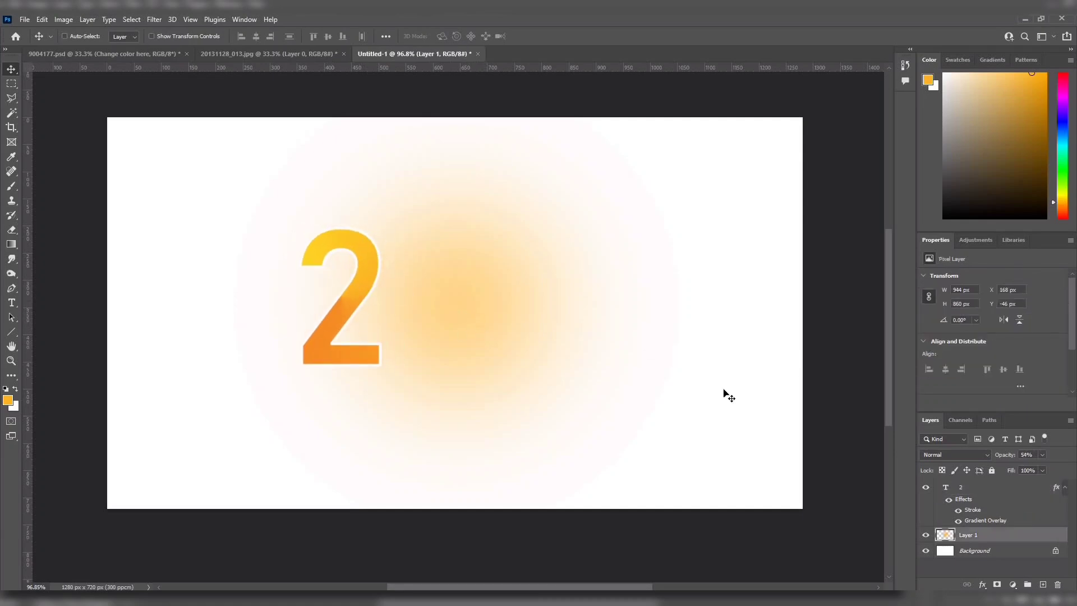
pyautogui.hotkey('ctrl', 't')
pyautogui.moveTo(711, 326); pyautogui.dragTo(877, 324)
pyautogui.moveTo(652, 303); pyautogui.dragTo(567, 305)
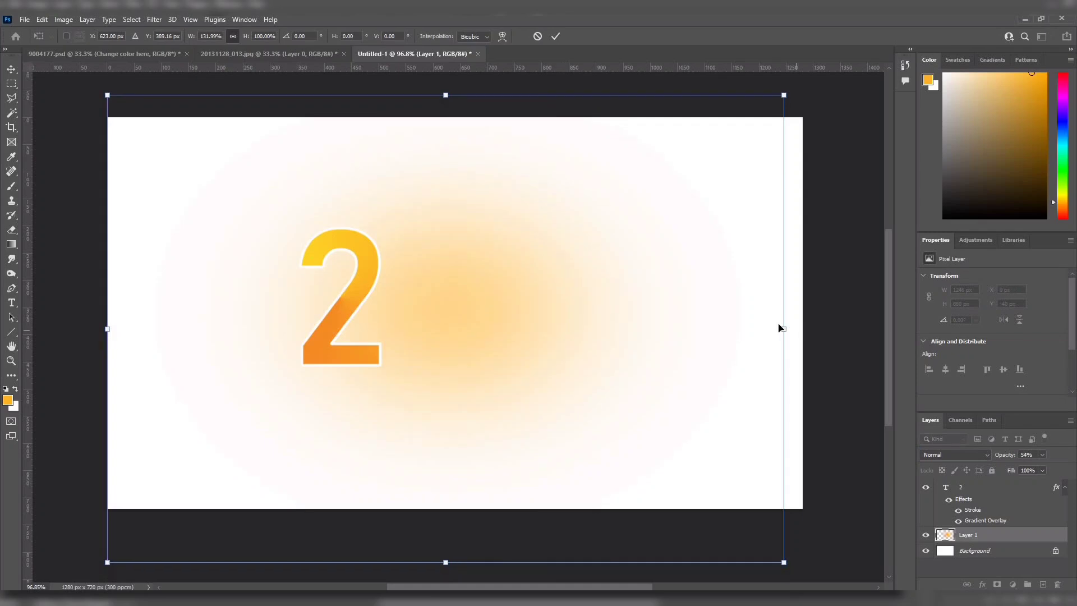
pyautogui.moveTo(786, 323)
pyautogui.mouseDown()
pyautogui.moveTo(769, 329)
pyautogui.moveTo(795, 323)
pyautogui.mouseUp()
pyautogui.moveTo(626, 317); pyautogui.dragTo(617, 321)
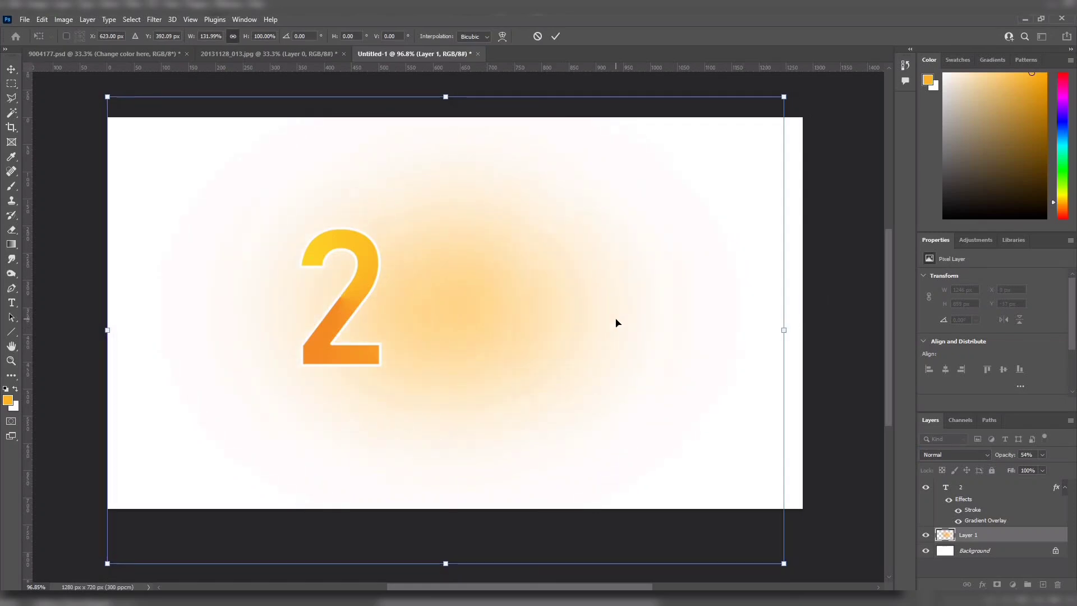
pyautogui.moveTo(785, 331); pyautogui.dragTo(805, 334)
pyautogui.press('Return')
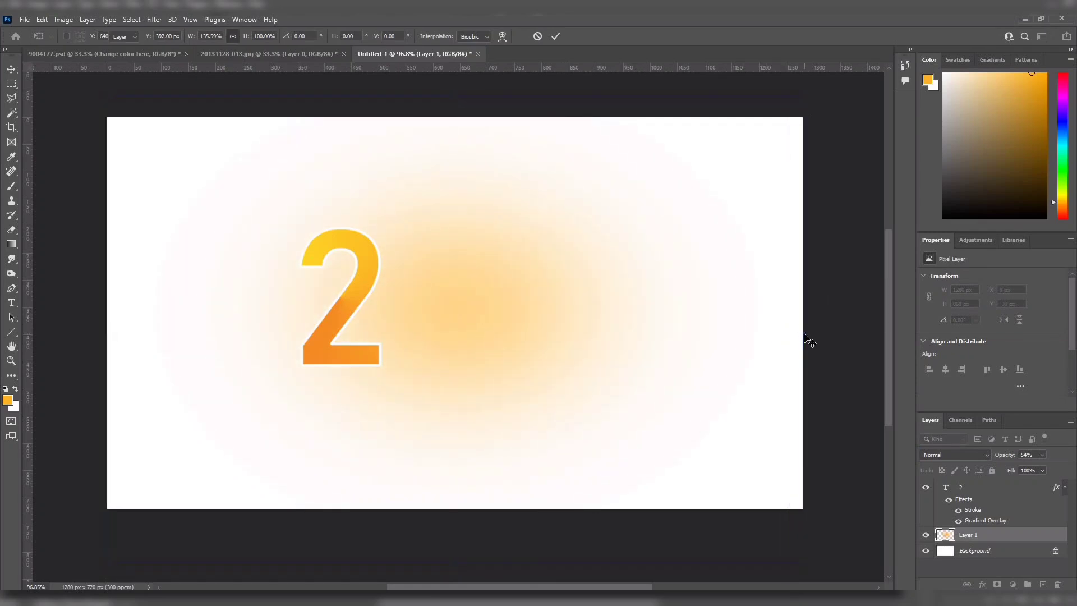
pyautogui.moveTo(1004, 460); pyautogui.dragTo(1024, 460)
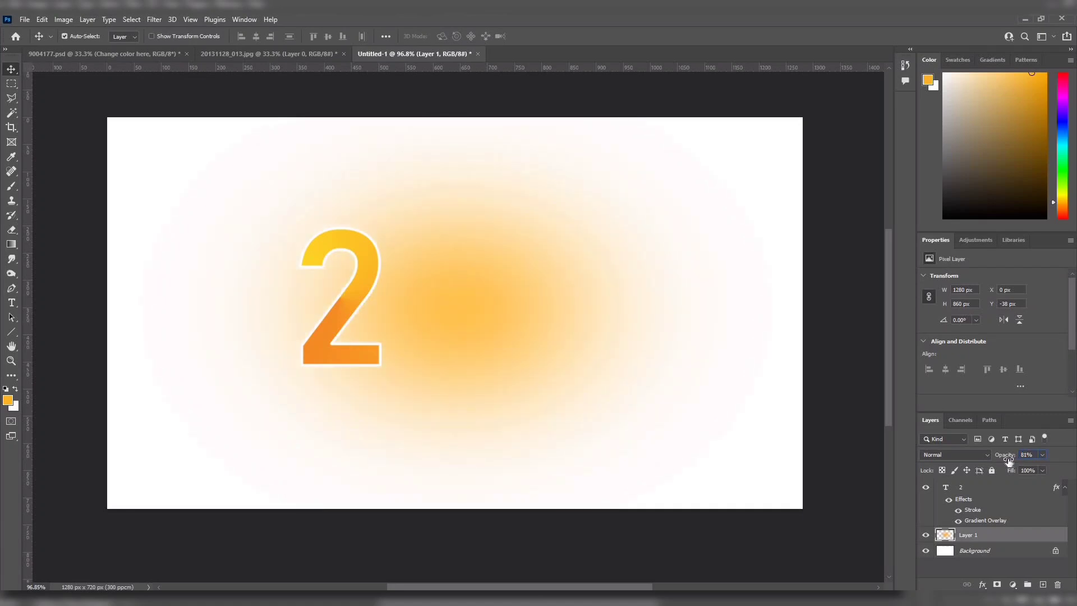
# Enlarge the "2" to about 41.45 pt and reposition it over the left side of the glow.
pyautogui.click(316, 362)
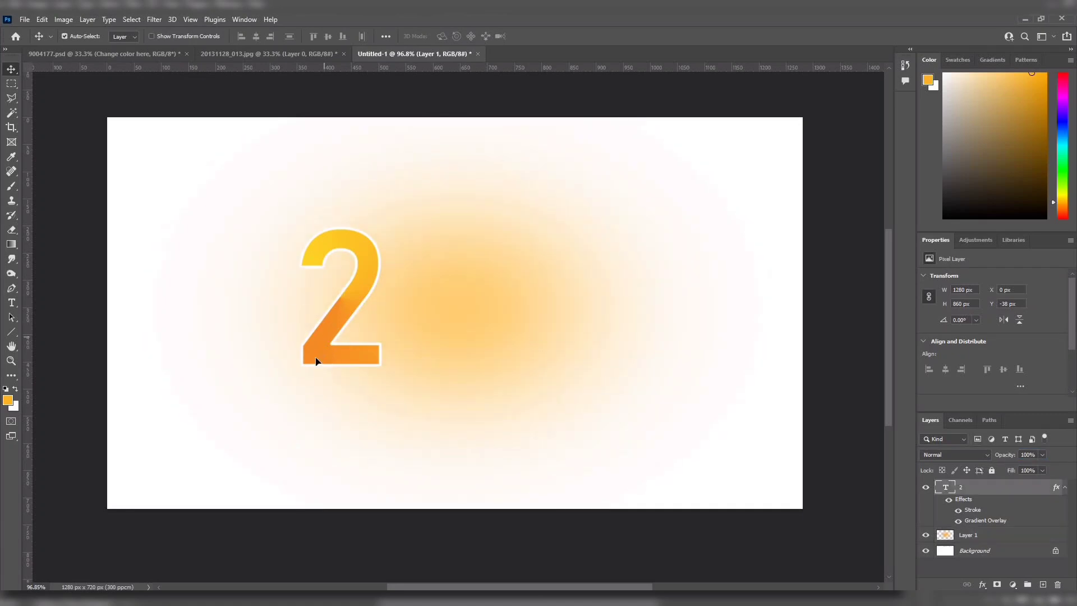
pyautogui.moveTo(316, 362); pyautogui.dragTo(293, 357)
pyautogui.hotkey('ctrl', 't')
pyautogui.moveTo(362, 423); pyautogui.dragTo(375, 481)
pyautogui.press('Return')
pyautogui.moveTo(316, 387); pyautogui.dragTo(299, 367)
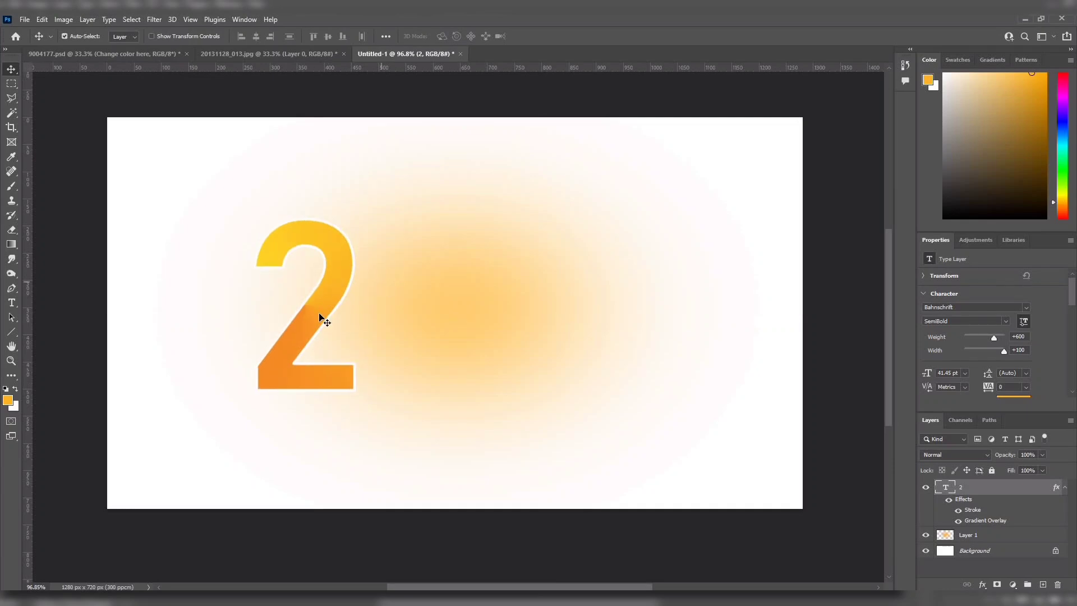
# Duplicate the styled "2" toward the right side of the canvas and change a copy's text to "5".
pyautogui.moveTo(322, 320); pyautogui.dragTo(629, 306)
pyautogui.press('t')
pyautogui.click(634, 315)
pyautogui.hotkey('ctrl', 'a')
pyautogui.write('5')
pyautogui.hotkey('ctrl', 'Return')
pyautogui.press('v')
# Bring the ornament from 20131128_013.jpg into Untitled-1 and scale it to about 387 x 474 px between the two 2s.
pyautogui.click(272, 55)
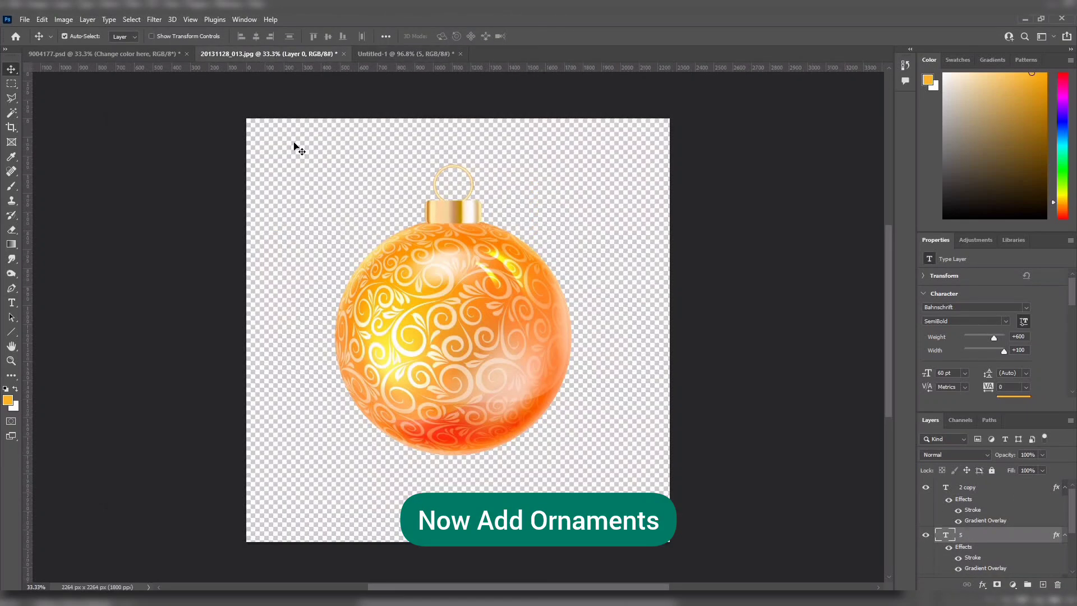
pyautogui.moveTo(370, 134); pyautogui.dragTo(500, 217)
pyautogui.moveTo(412, 293); pyautogui.dragTo(336, 294)
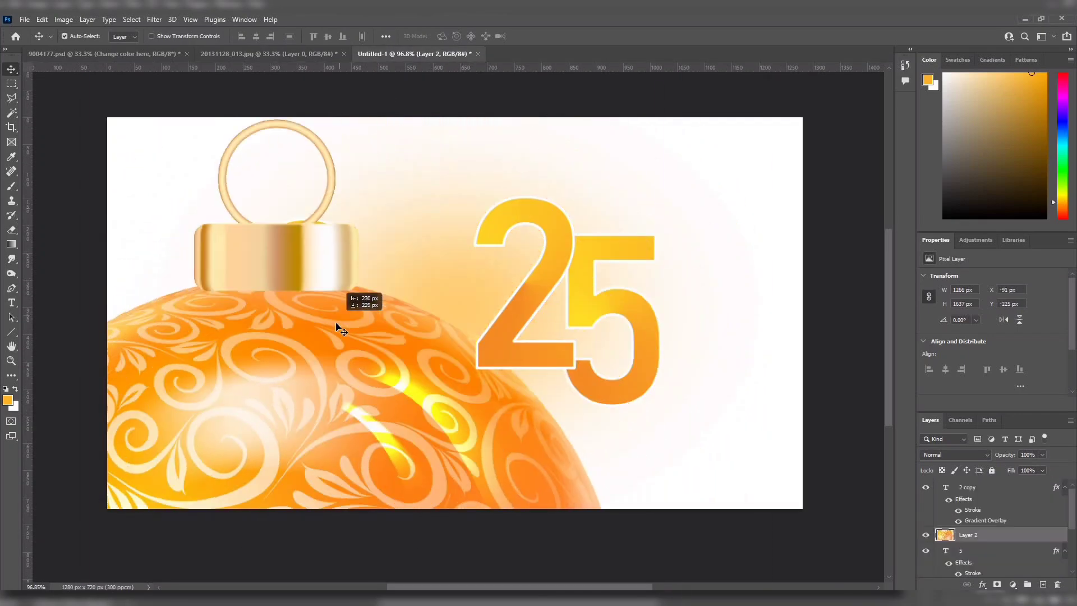
pyautogui.hotkey('ctrl', 't')
pyautogui.moveTo(615, 124); pyautogui.dragTo(515, 193)
pyautogui.moveTo(495, 150)
pyautogui.mouseDown()
pyautogui.moveTo(480, 137)
pyautogui.moveTo(477, 191)
pyautogui.moveTo(497, 154)
pyautogui.mouseUp()
pyautogui.press('Return')
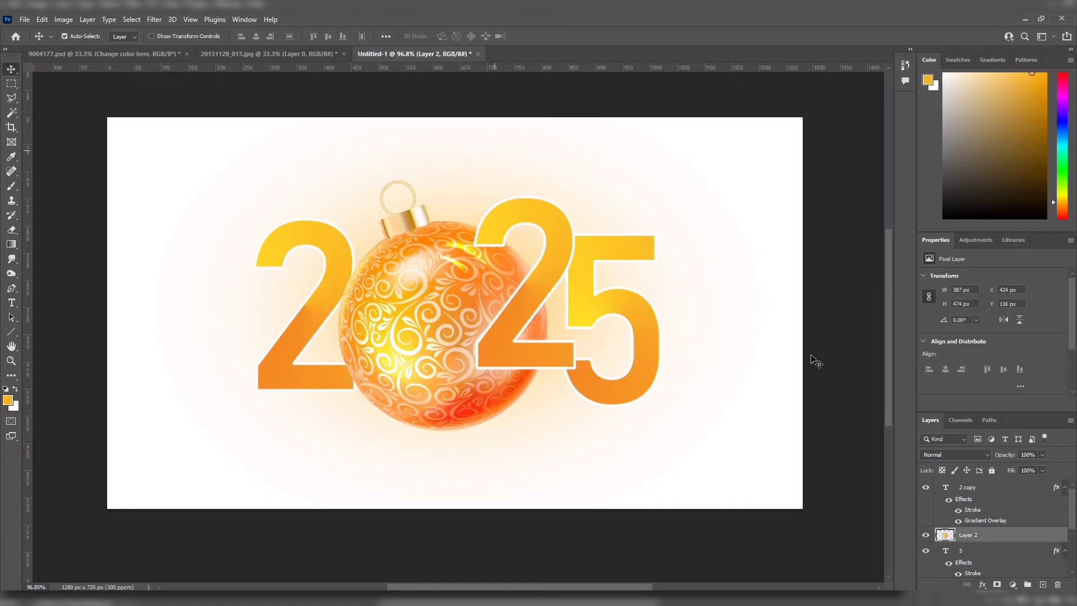
# Move the ornament layer to the top of the stack and scale the ornament to about 90%, placing it as the zero.
pyautogui.moveTo(1001, 542); pyautogui.dragTo(1008, 486)
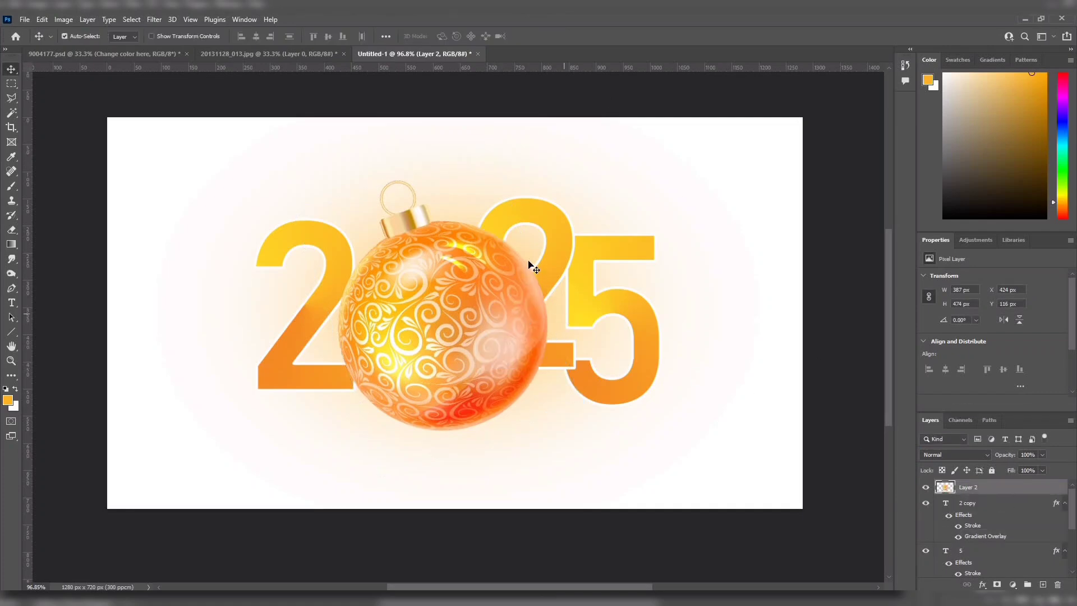
pyautogui.hotkey('ctrl', 't')
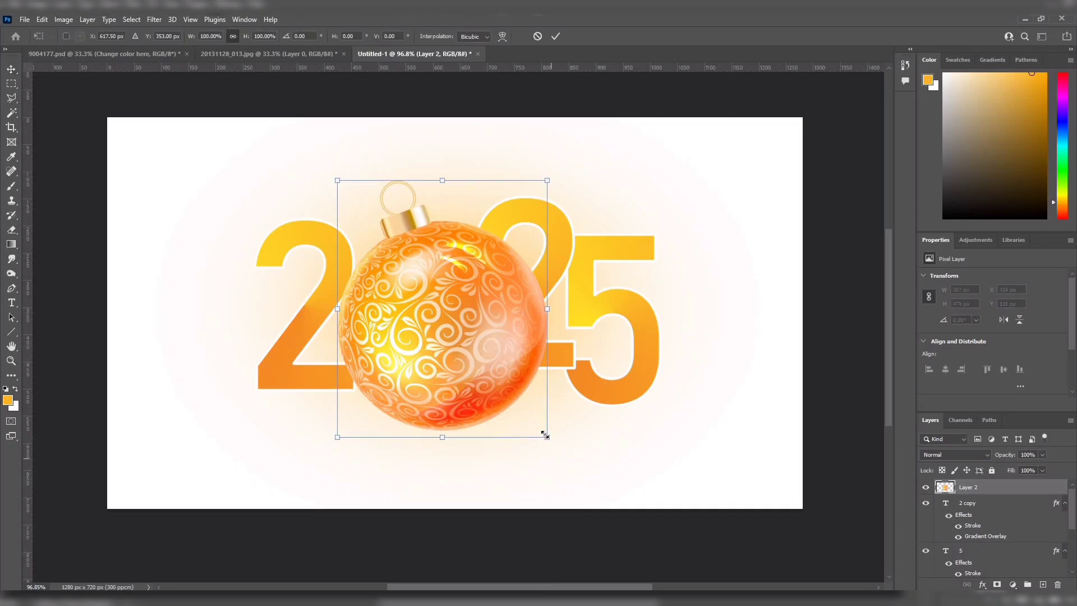
pyautogui.moveTo(532, 422)
pyautogui.mouseDown()
pyautogui.moveTo(490, 384)
pyautogui.moveTo(523, 421)
pyautogui.mouseUp()
pyautogui.moveTo(459, 360); pyautogui.dragTo(455, 367)
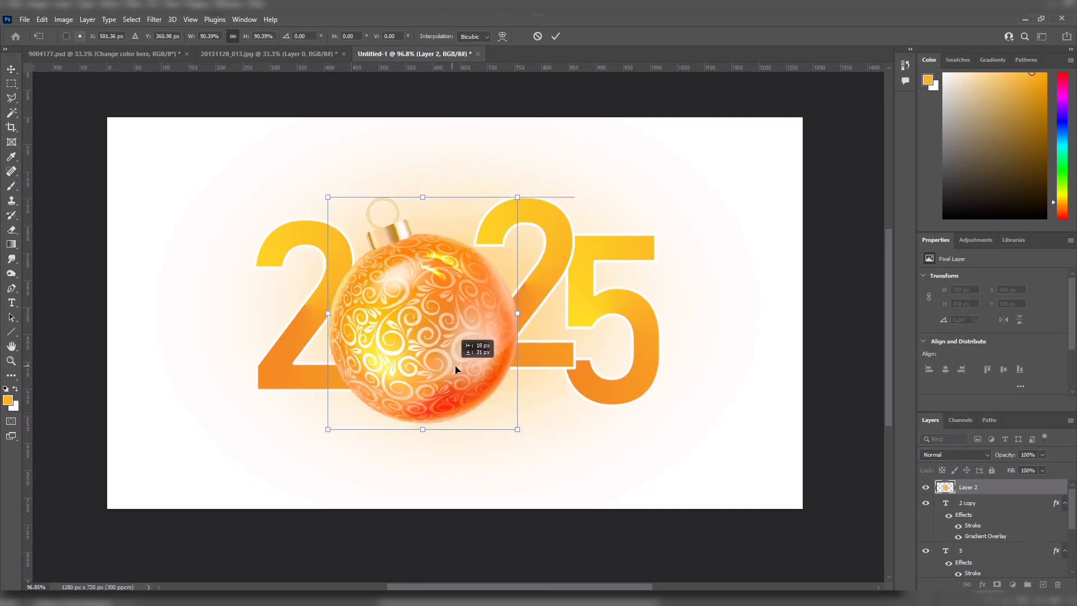
pyautogui.click(555, 36)
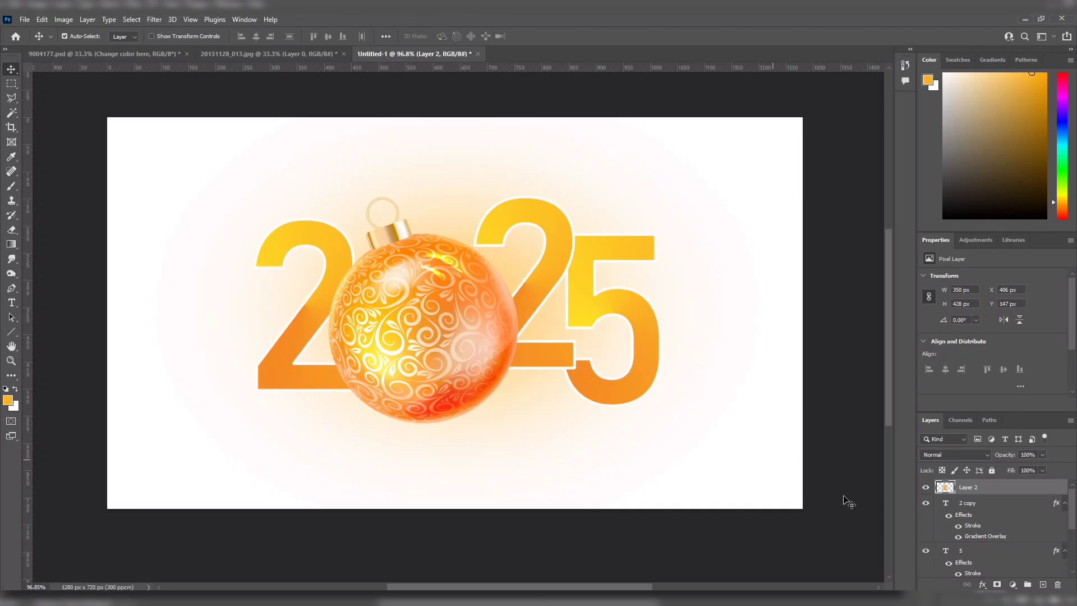
# Add a new layer between the first "2" and the glow layer and reset the colors to default black and white.
pyautogui.click(270, 360)
pyautogui.scroll(-2, 1018, 551)
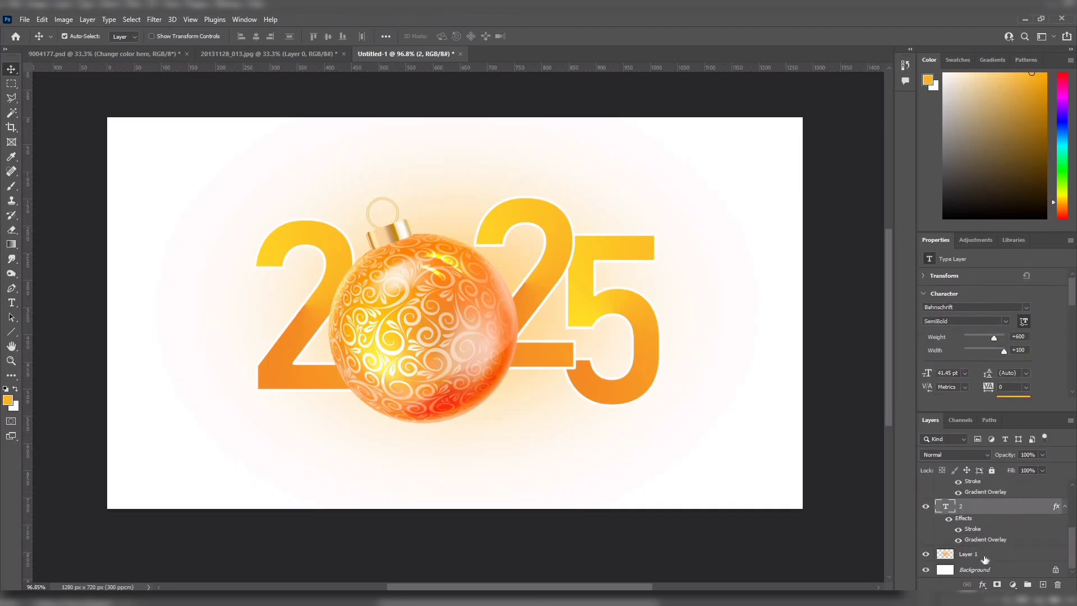
pyautogui.click(1042, 583)
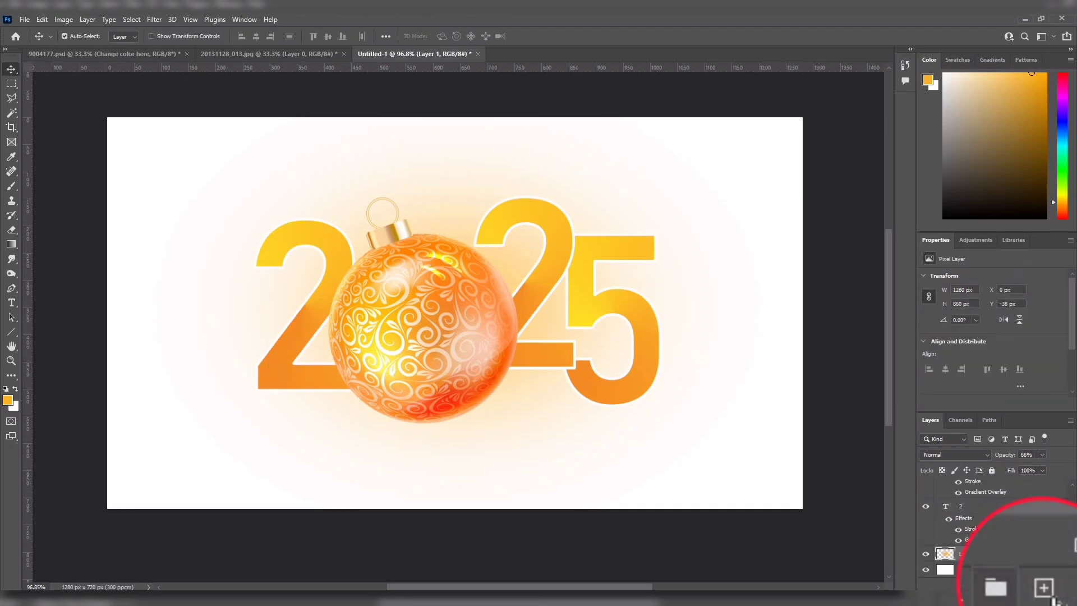
pyautogui.click(6, 388)
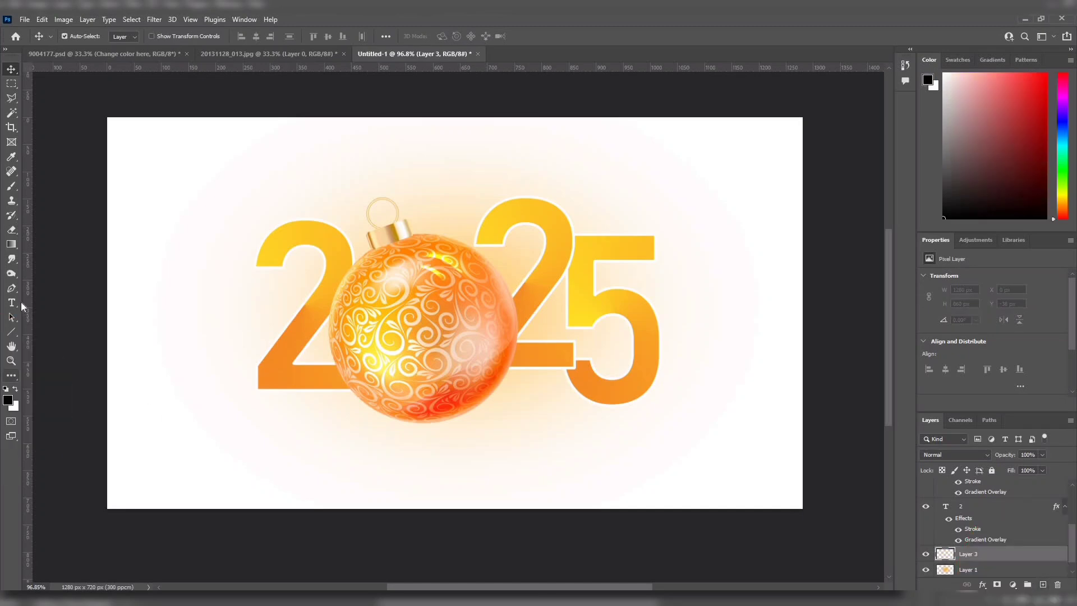
# Paint a soft black shadow along the inner curve, diagonal and base of the first "2" with a 50 px brush.
pyautogui.click(11, 185)
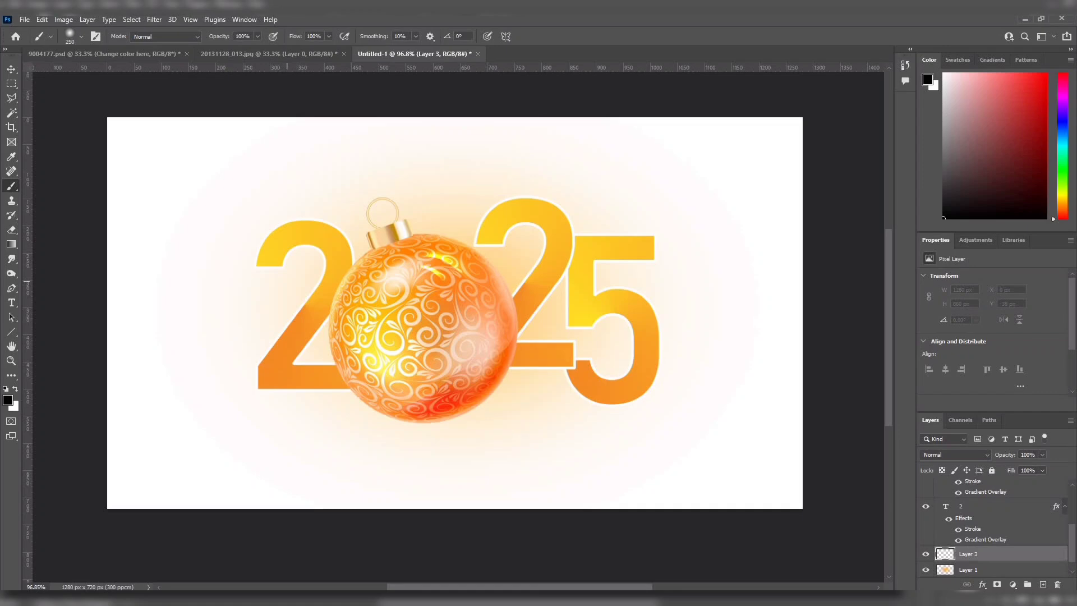
pyautogui.press('[')
pyautogui.press('[')
pyautogui.press('[')
pyautogui.press('[')
pyautogui.press('[')
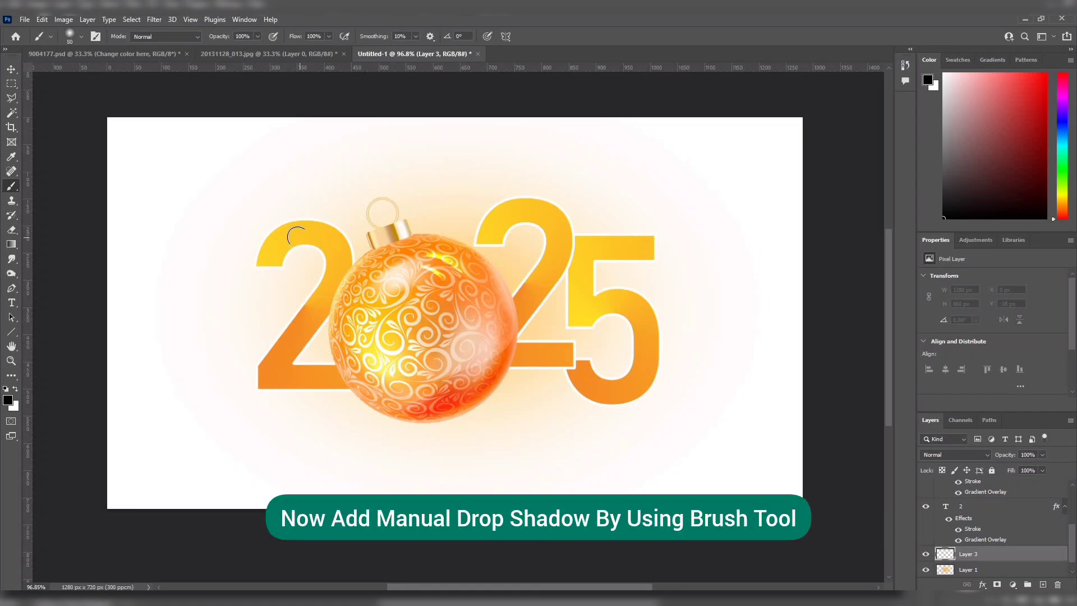
pyautogui.press('z')
pyautogui.click(284, 242)
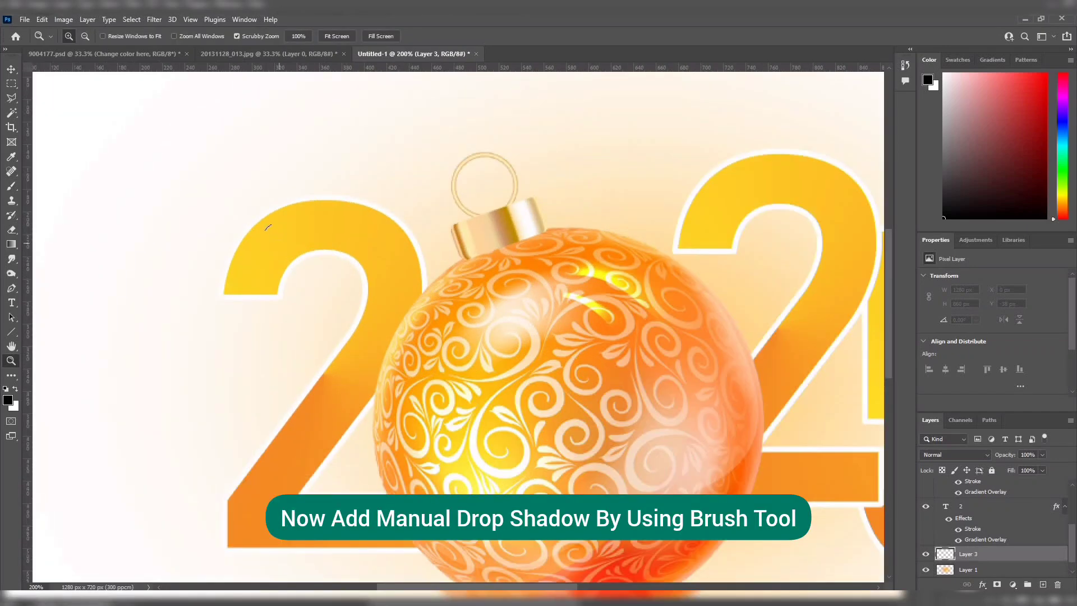
pyautogui.press('b')
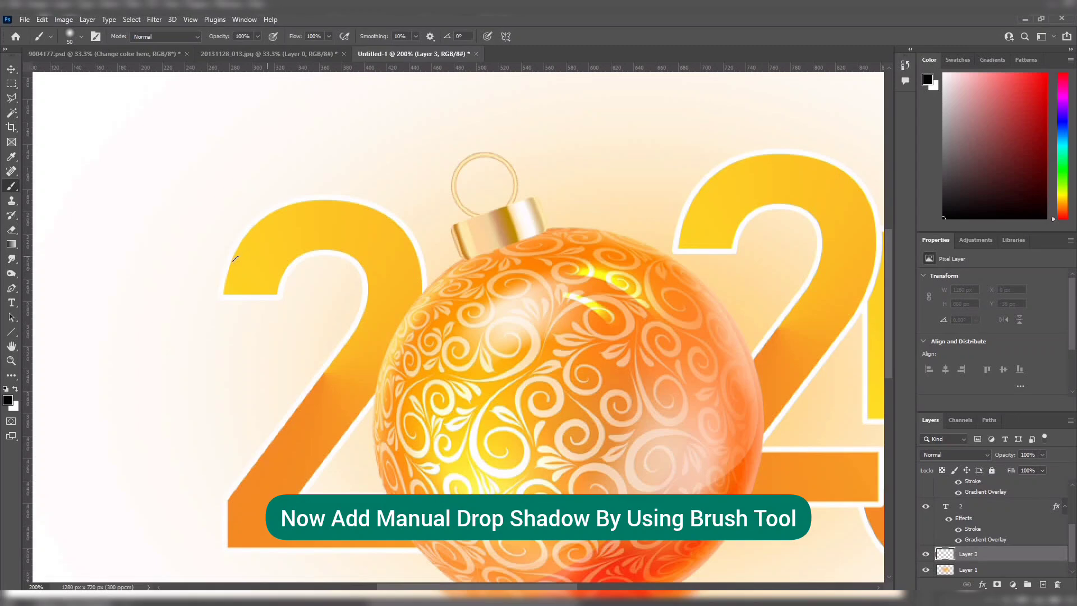
pyautogui.moveTo(252, 259)
pyautogui.mouseDown()
pyautogui.moveTo(307, 217)
pyautogui.moveTo(342, 222)
pyautogui.moveTo(370, 272)
pyautogui.moveTo(343, 217)
pyautogui.moveTo(299, 213)
pyautogui.moveTo(283, 218)
pyautogui.moveTo(377, 253)
pyautogui.mouseUp()
pyautogui.moveTo(362, 373); pyautogui.dragTo(269, 480)
pyautogui.moveTo(244, 510)
pyautogui.mouseDown()
pyautogui.moveTo(229, 426)
pyautogui.moveTo(421, 476)
pyautogui.mouseUp()
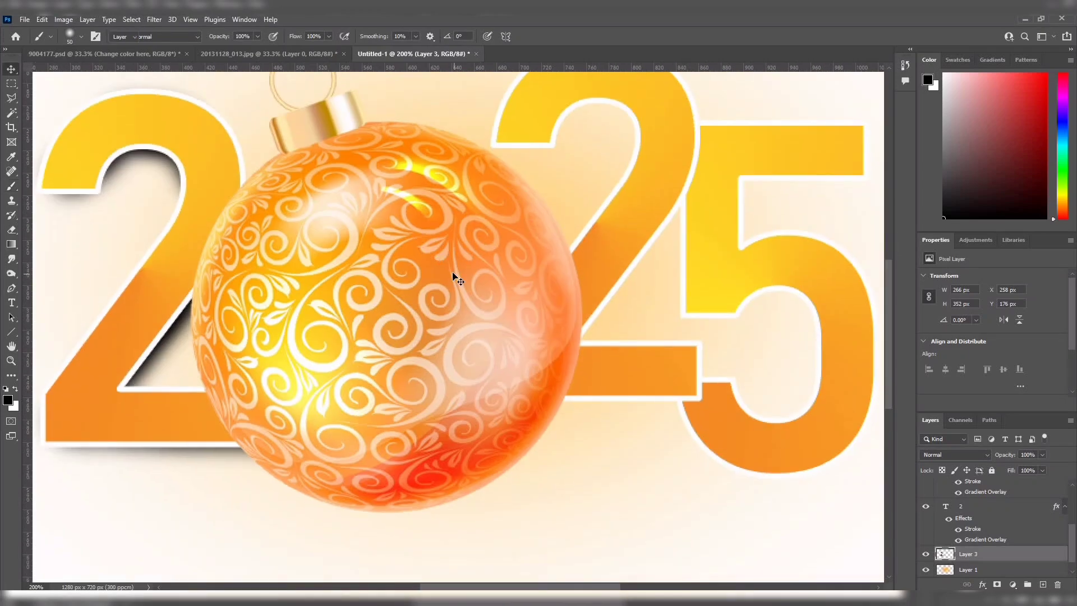
# Paint a soft black shadow behind the ornament on Layer 4 with a large soft brush.
pyautogui.press('z')
pyautogui.hotkey('ctrl', '0')
pyautogui.press('b')
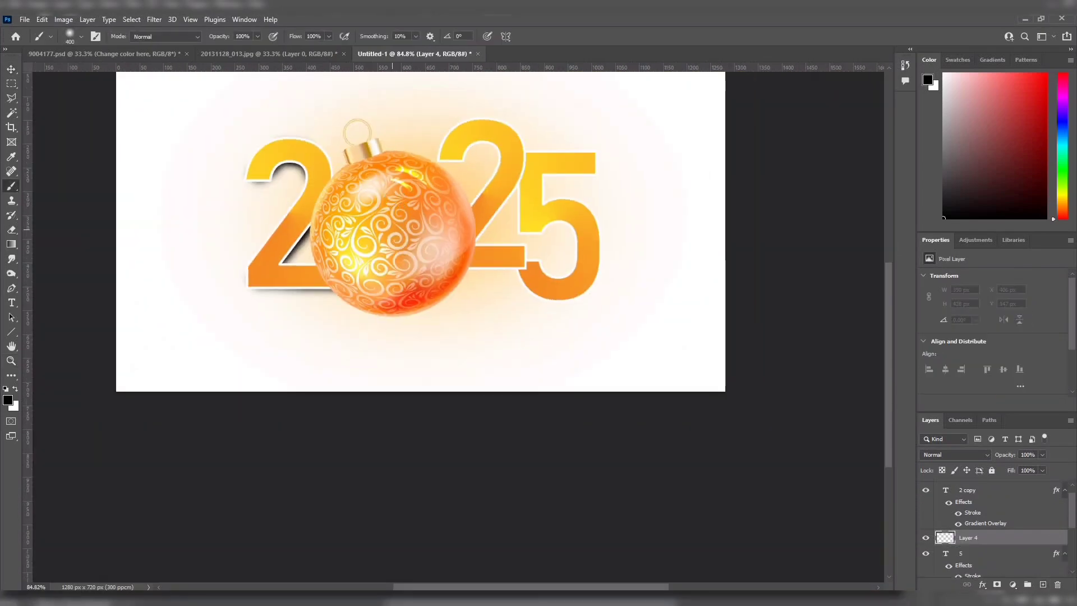
pyautogui.click(392, 229)
pyautogui.hotkey('ctrl', 'z')
pyautogui.moveTo(400, 187); pyautogui.dragTo(354, 248)
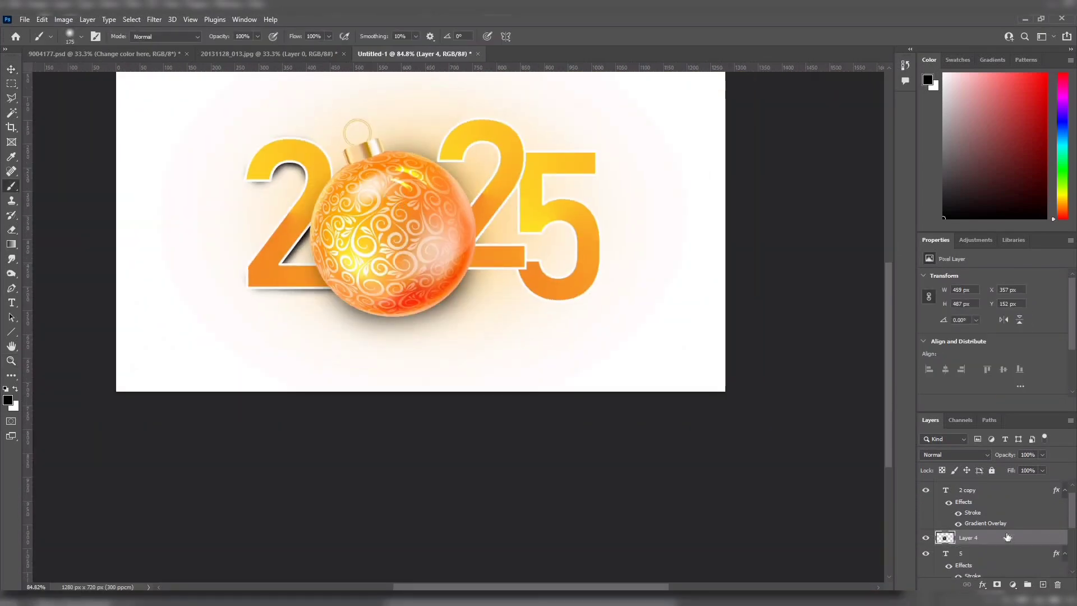
# Move the ornament's shadow layer directly below the ornament layer and nudge the shadow slightly up and left.
pyautogui.moveTo(1008, 537); pyautogui.dragTo(1001, 487)
pyautogui.moveTo(438, 188); pyautogui.dragTo(350, 296)
pyautogui.press('v')
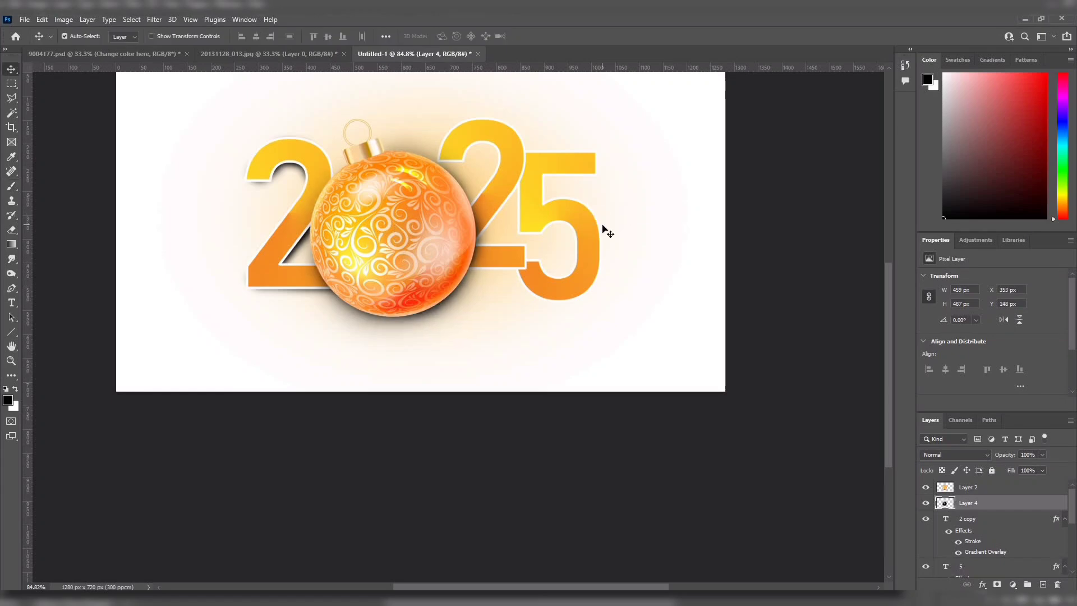
# Add a new layer between the second "2" and the "5" text layer.
pyautogui.click(504, 174)
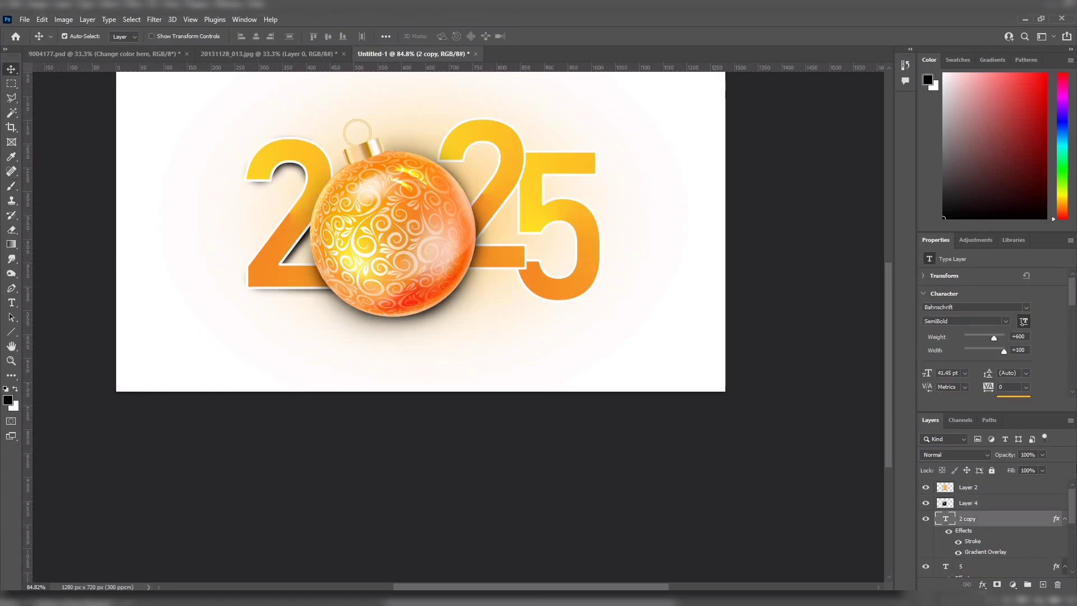
pyautogui.scroll(-1, 991, 538)
pyautogui.click(991, 552)
pyautogui.click(1043, 585)
# Paint a soft black shadow along the inner curve, diagonal and base of the second "2" on Layer 5.
pyautogui.press('z')
pyautogui.moveTo(446, 87)
pyautogui.mouseDown()
pyautogui.moveTo(448, 102)
pyautogui.moveTo(477, 118)
pyautogui.mouseUp()
pyautogui.press('b')
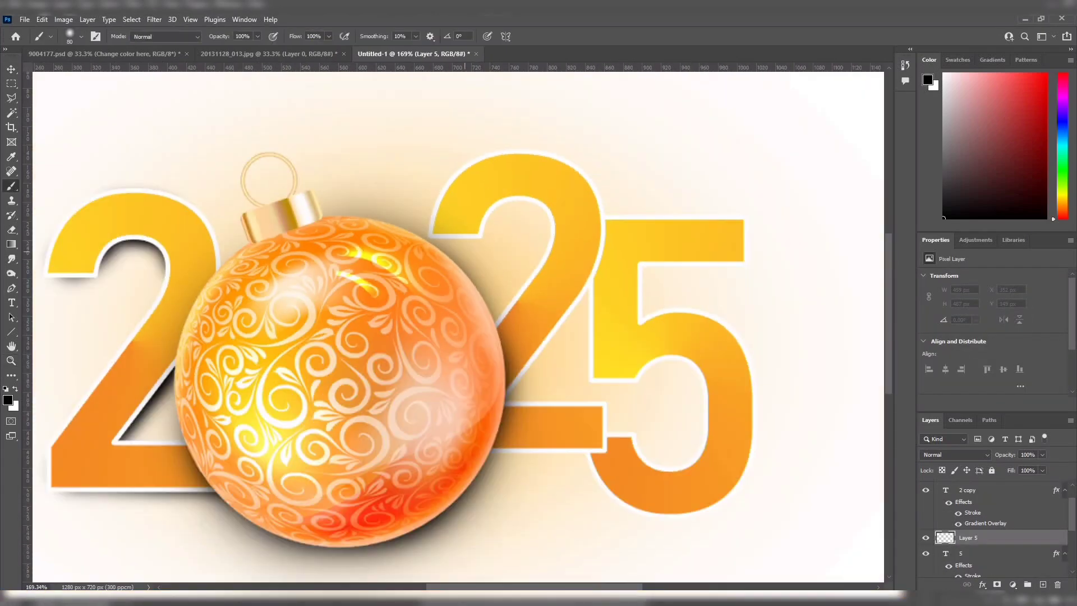
pyautogui.moveTo(462, 218); pyautogui.dragTo(472, 218)
pyautogui.moveTo(490, 185)
pyautogui.mouseDown()
pyautogui.moveTo(539, 184)
pyautogui.moveTo(558, 288)
pyautogui.moveTo(508, 373)
pyautogui.mouseUp()
pyautogui.moveTo(578, 223)
pyautogui.mouseDown()
pyautogui.moveTo(565, 177)
pyautogui.moveTo(542, 295)
pyautogui.moveTo(577, 278)
pyautogui.mouseUp()
pyautogui.hotkey('ctrl', 'z')
pyautogui.moveTo(496, 443); pyautogui.dragTo(595, 426)
pyautogui.click(478, 229)
# Add a new layer directly beneath the "5" text layer.
pyautogui.scroll(-1, 991, 551)
pyautogui.click(990, 551)
pyautogui.click(1042, 584)
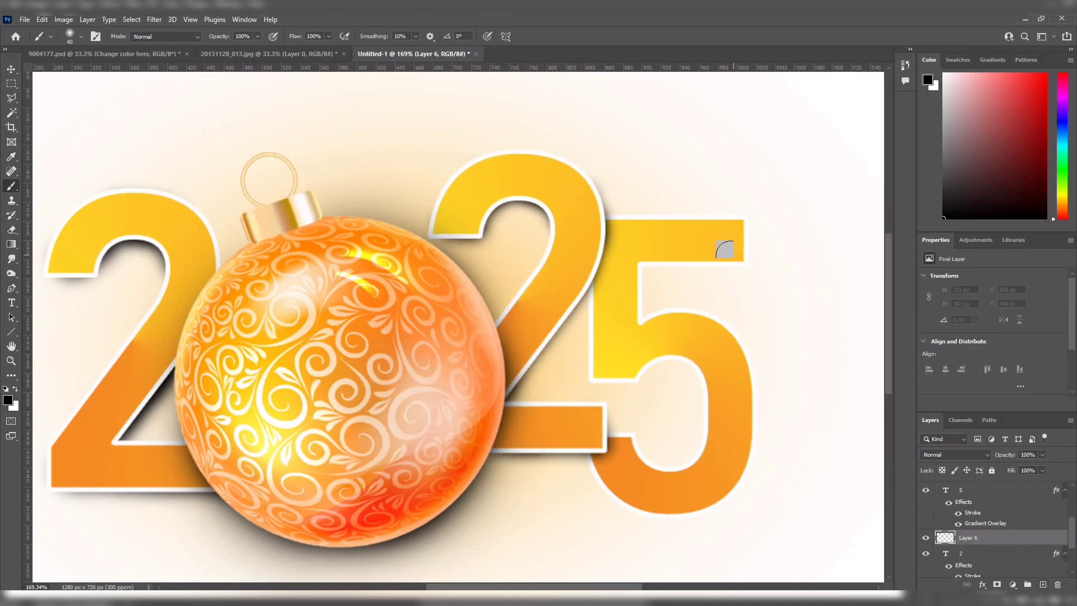
# Paint a soft black shadow along the top bar, stem and inner curve of the "5" on Layer 6.
pyautogui.moveTo(733, 237); pyautogui.dragTo(734, 255)
pyautogui.hotkey('ctrl', 'z')
pyautogui.hotkey('ctrl', 'z')
pyautogui.click(737, 238)
pyautogui.hotkey('ctrl', 'z')
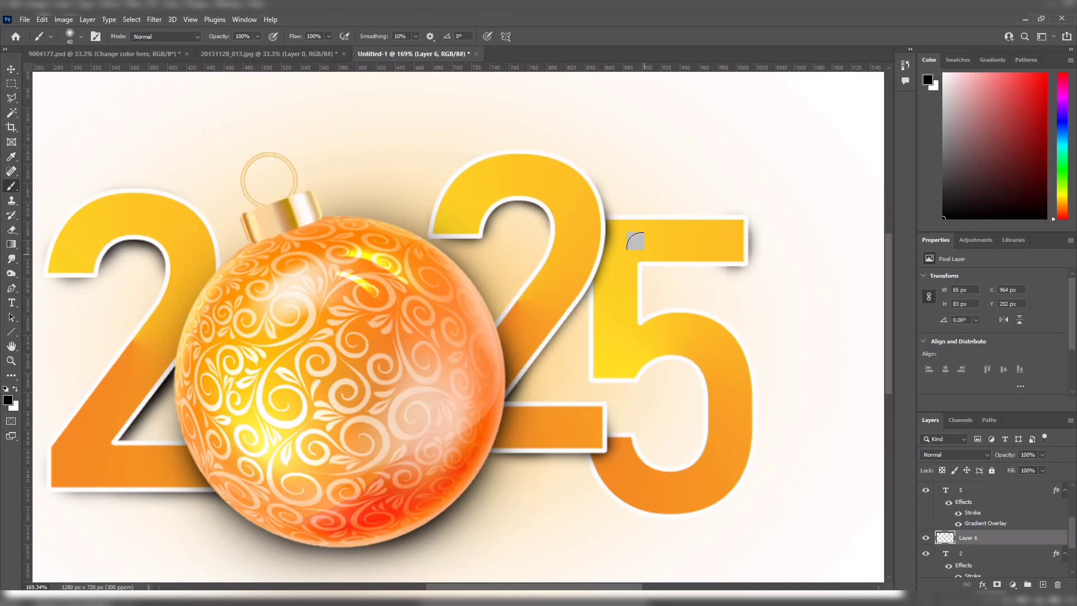
pyautogui.moveTo(644, 251)
pyautogui.mouseDown()
pyautogui.moveTo(726, 252)
pyautogui.moveTo(627, 298)
pyautogui.mouseUp()
pyautogui.moveTo(602, 363)
pyautogui.mouseDown()
pyautogui.moveTo(692, 349)
pyautogui.moveTo(713, 393)
pyautogui.mouseUp()
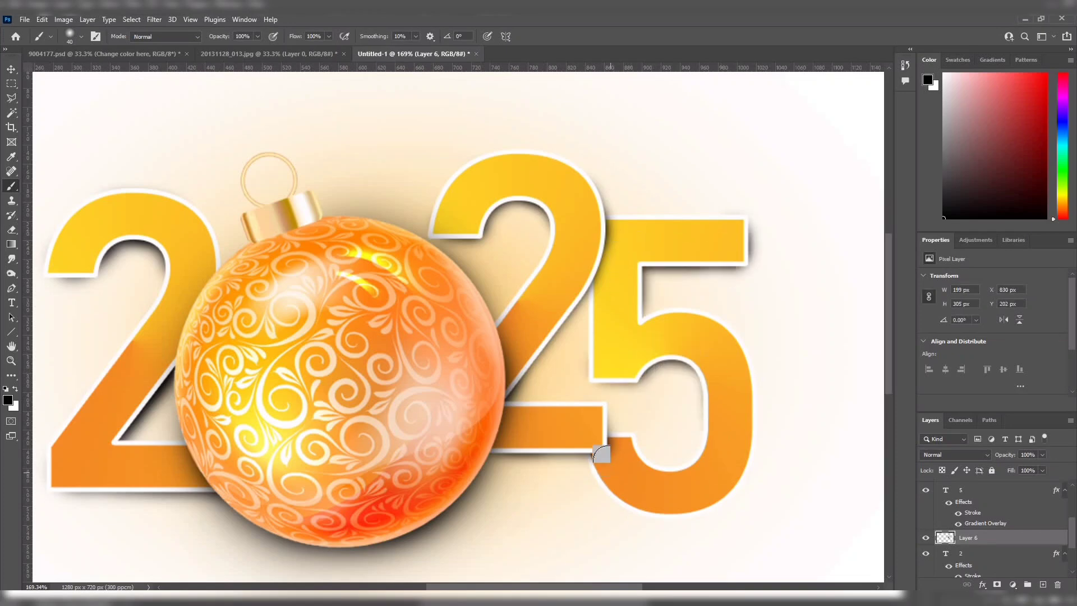
pyautogui.moveTo(601, 453); pyautogui.dragTo(620, 482)
pyautogui.press('v')
pyautogui.hotkey('ctrl', '0')
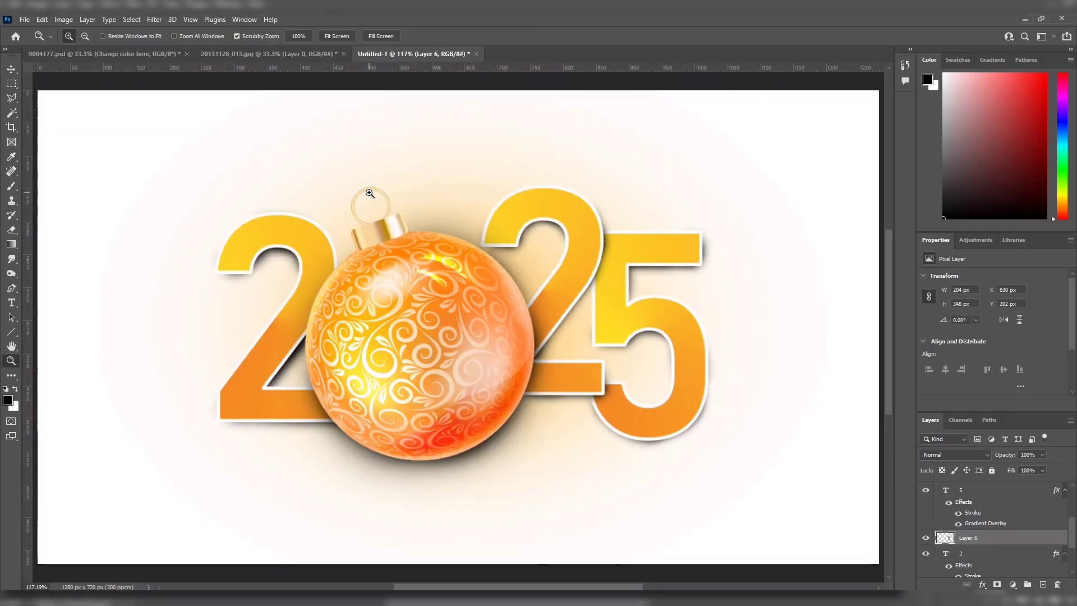
# Add a centre-aligned "HAPPY NEW YEAR" text in Bahnschrift SemiBold at 16 pt above Layer 2.
pyautogui.press('t')
pyautogui.scroll(-1, 223, 519)
pyautogui.scroll(3, 998, 524)
pyautogui.scroll(-4, 997, 523)
pyautogui.scroll(4, 997, 524)
pyautogui.click(995, 487)
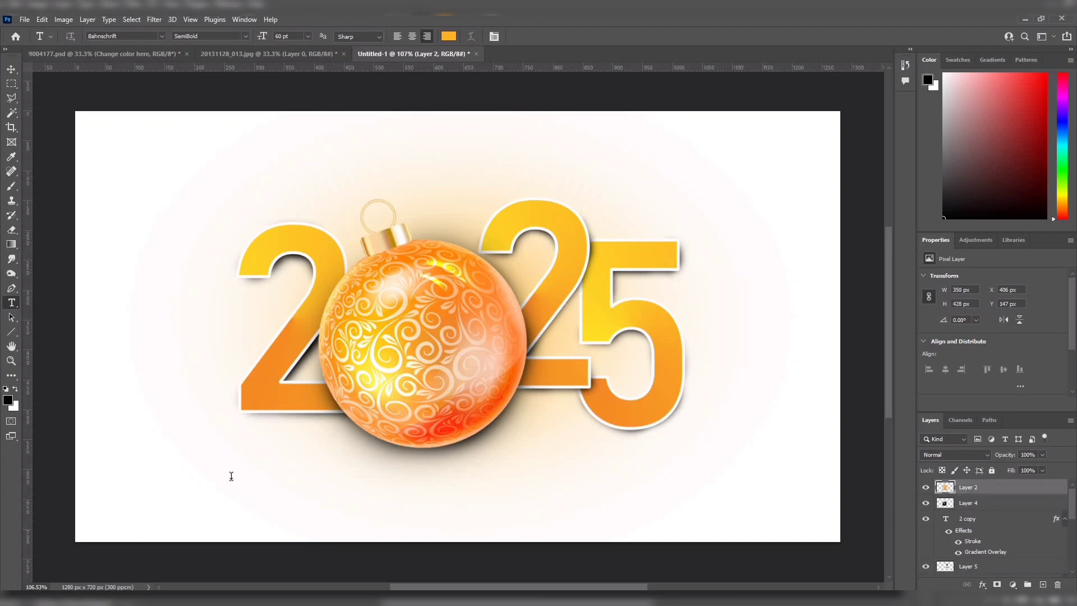
pyautogui.click(308, 36)
pyautogui.click(289, 129)
pyautogui.write('HAPPY NEW YEAR')
pyautogui.hotkey('ctrl', 'a')
pyautogui.click(412, 36)
pyautogui.click(308, 36)
pyautogui.click(295, 75)
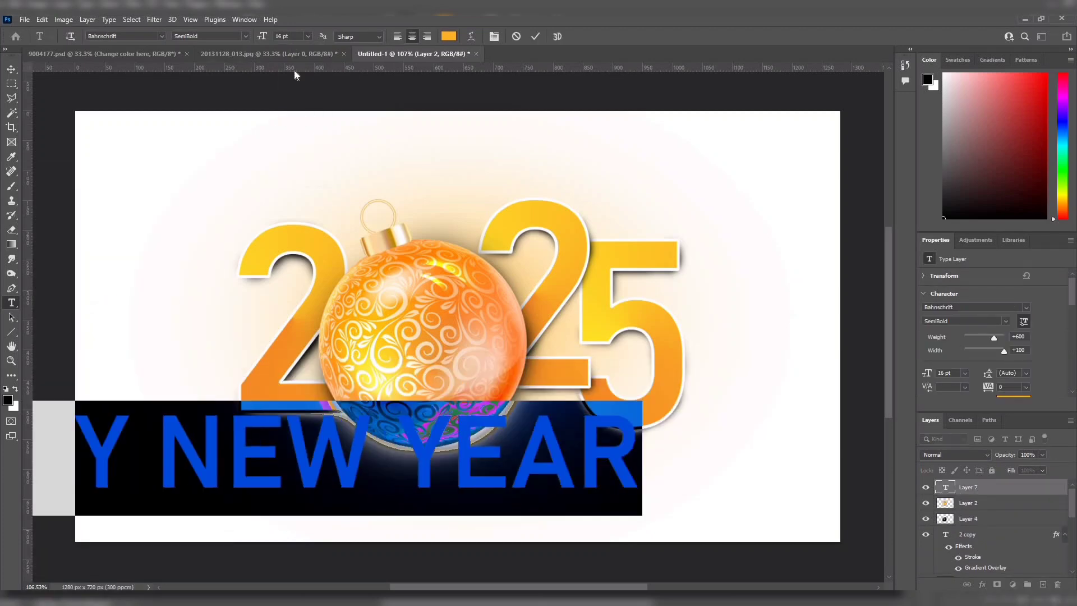
# Place the HAPPY NEW YEAR text beneath the "2025" numerals and scale it down to about 8.59 pt, matching their width.
pyautogui.click(12, 69)
pyautogui.moveTo(366, 463); pyautogui.dragTo(598, 477)
pyautogui.hotkey('ctrl', 't')
pyautogui.moveTo(718, 516); pyautogui.dragTo(613, 499)
pyautogui.moveTo(640, 453); pyautogui.dragTo(680, 447)
pyautogui.press('Return')
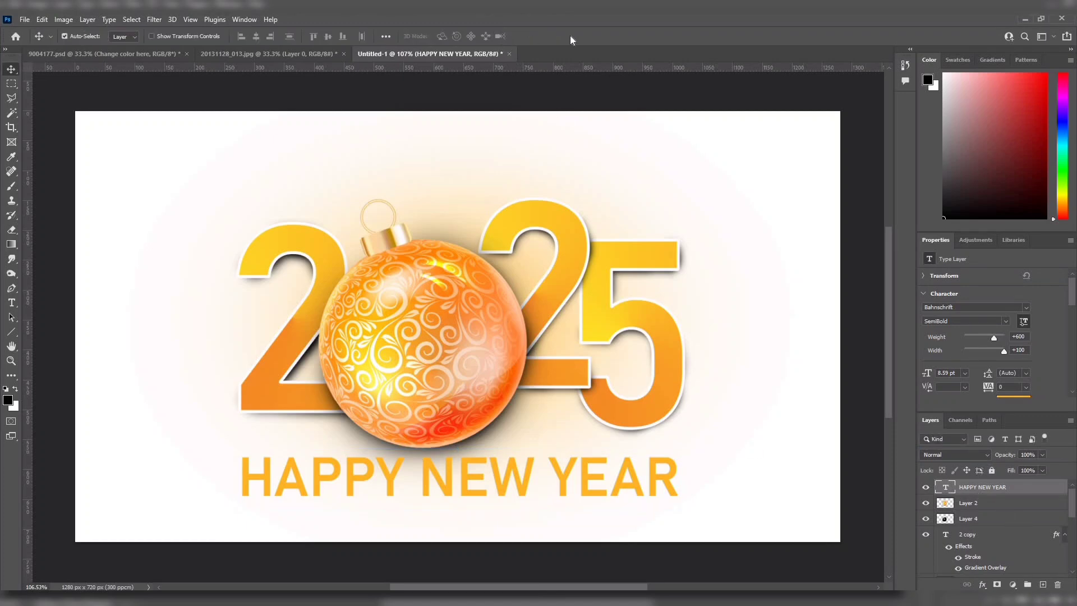
# Recolour the HAPPY NEW YEAR text dark grey and set its font style to Bold.
pyautogui.press('t')
pyautogui.moveTo(629, 305)
pyautogui.mouseDown()
pyautogui.moveTo(587, 301)
pyautogui.moveTo(605, 303)
pyautogui.mouseUp()
pyautogui.click(842, 199)
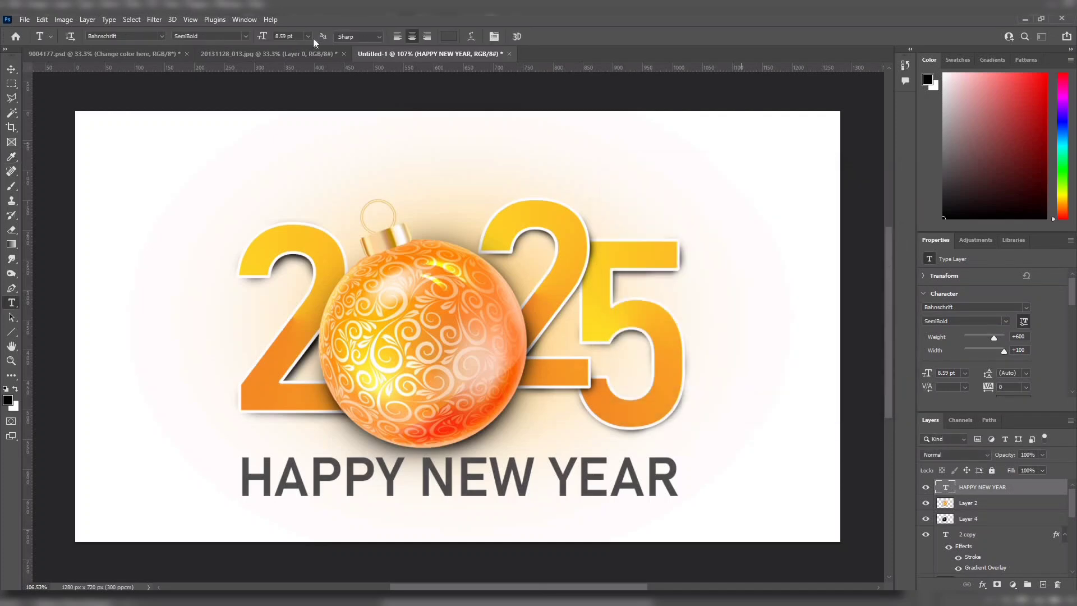
pyautogui.click(245, 37)
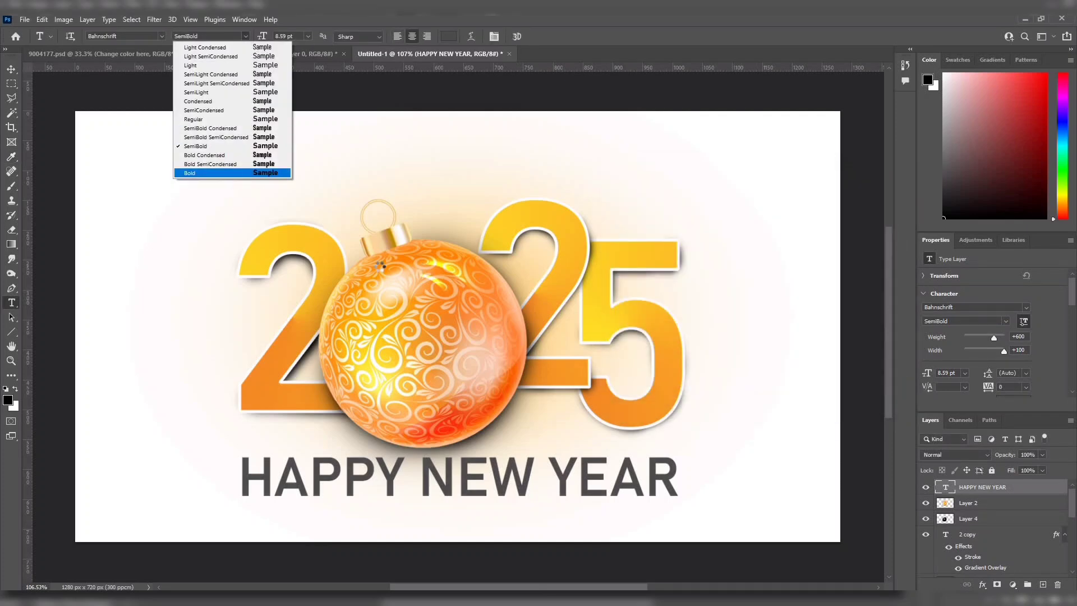
pyautogui.click(220, 173)
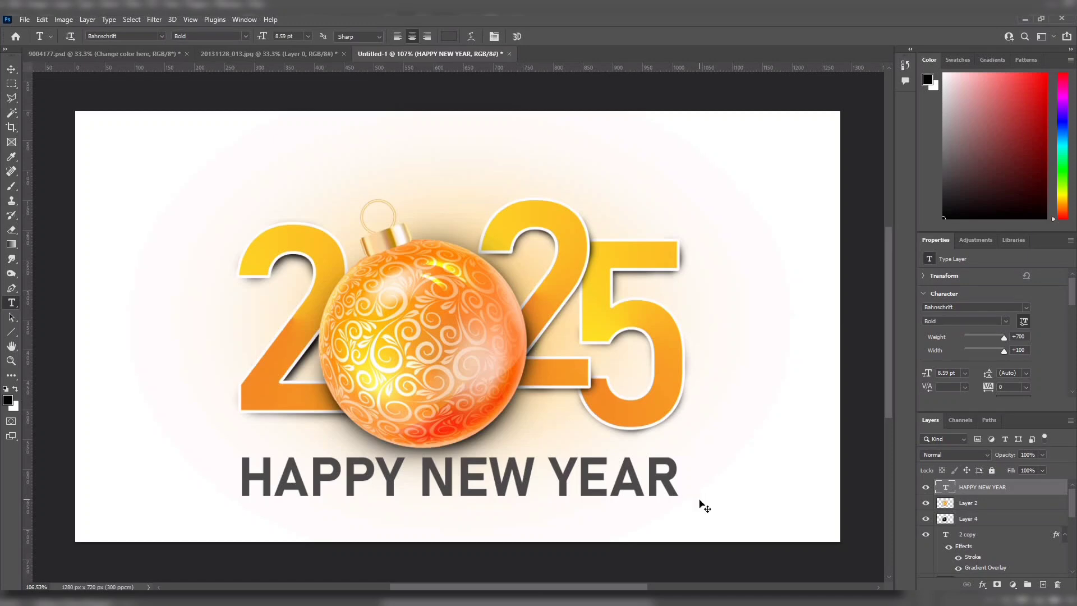
# Scale the HAPPY NEW YEAR text down to about 7.49 pt, keeping it centred under the numerals.
pyautogui.hotkey('ctrl', 't')
pyautogui.moveTo(677, 512); pyautogui.dragTo(595, 478)
pyautogui.press('Return')
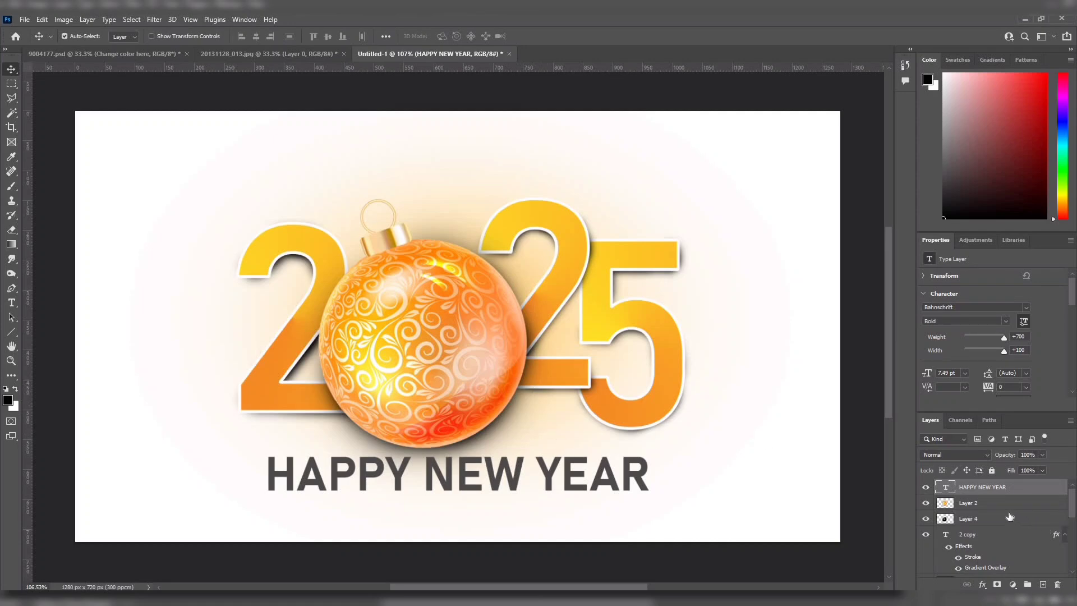
pyautogui.scroll(-3, 1009, 516)
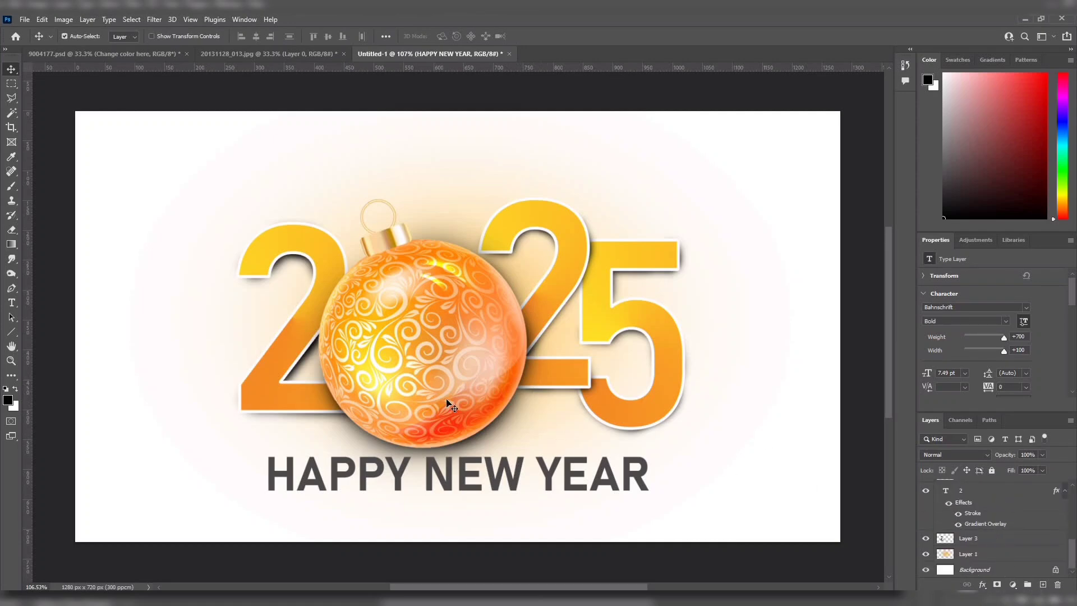
pyautogui.moveTo(429, 370); pyautogui.dragTo(426, 341)
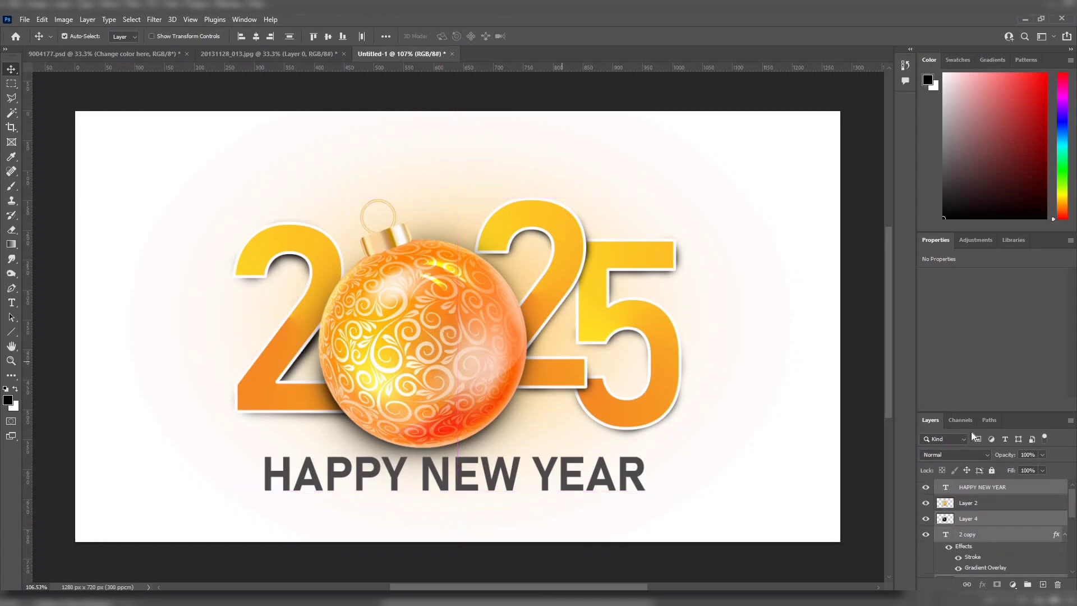
pyautogui.hotkey('ctrl', 'z')
# Select all layers from Layer 3 up to HAPPY NEW YEAR and move them up about 40 px.
pyautogui.scroll(-3, 993, 547)
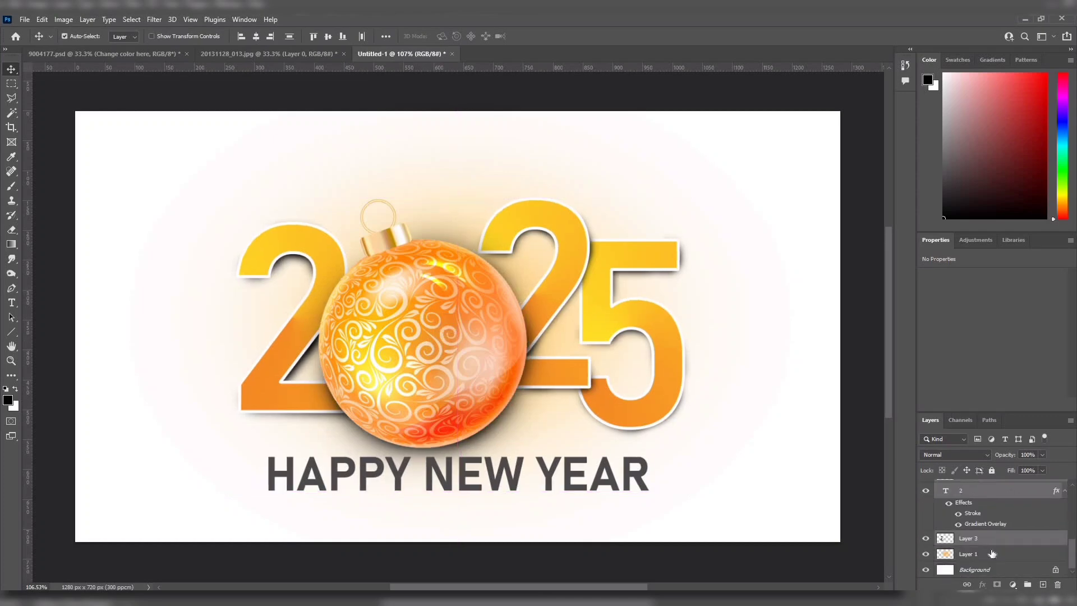
pyautogui.click(993, 538)
pyautogui.scroll(3, 992, 522)
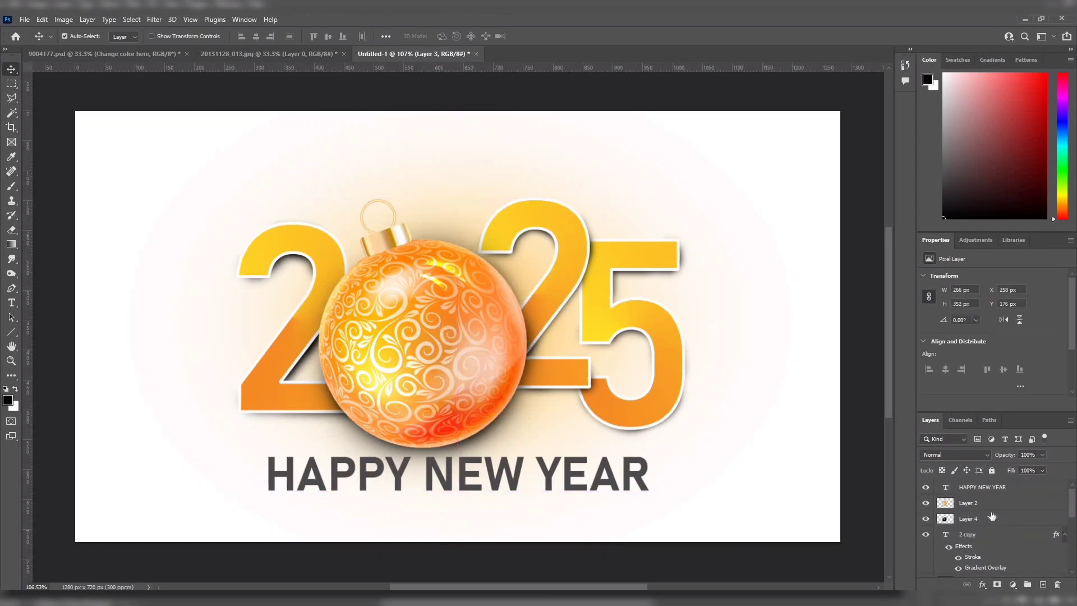
pyautogui.keyDown('shift'); pyautogui.click(1031, 490); pyautogui.keyUp('shift')
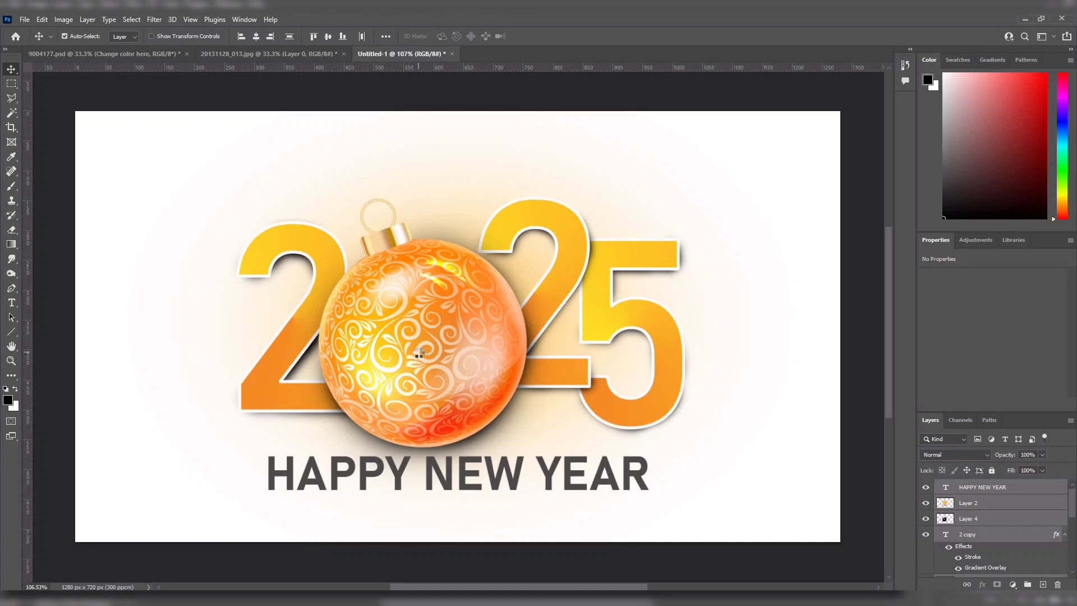
pyautogui.hotkey('shift', 'Up')
pyautogui.hotkey('shift', 'Up')
pyautogui.hotkey('shift', 'Up')
pyautogui.hotkey('shift', 'Up')
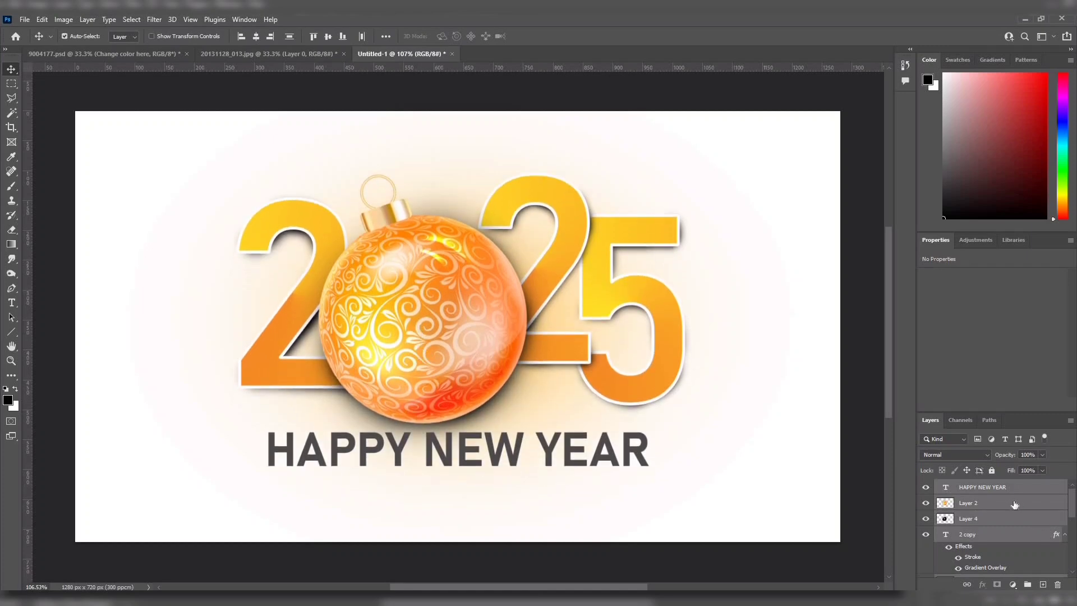
# Bring the Snow layer from 9004177.psd into the 2025 design beneath Layer 2, scaled to about 400 × 423 px over the first "2".
pyautogui.click(606, 218)
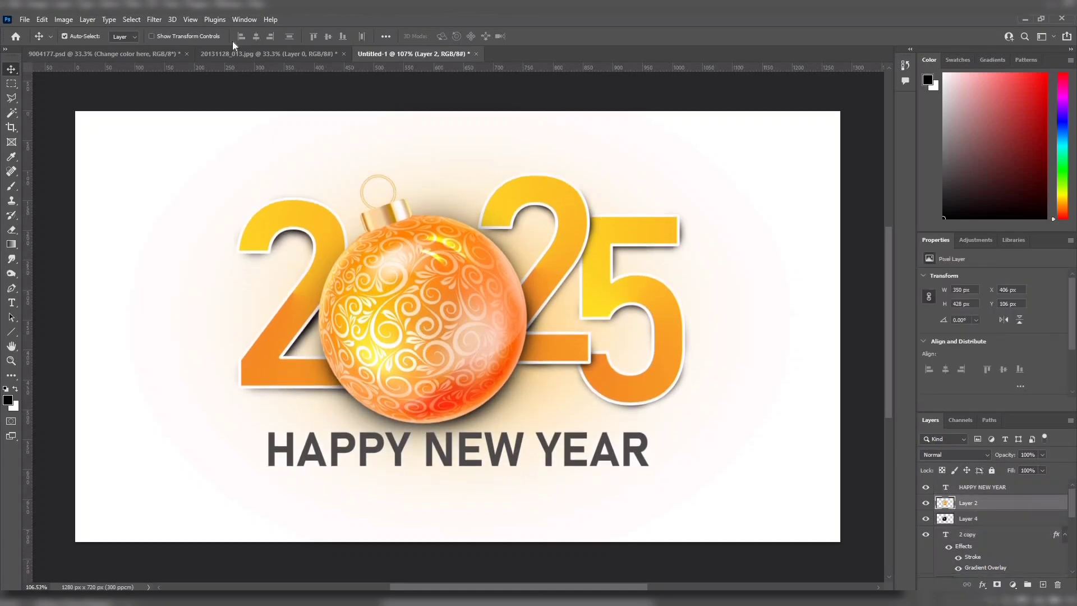
pyautogui.click(83, 55)
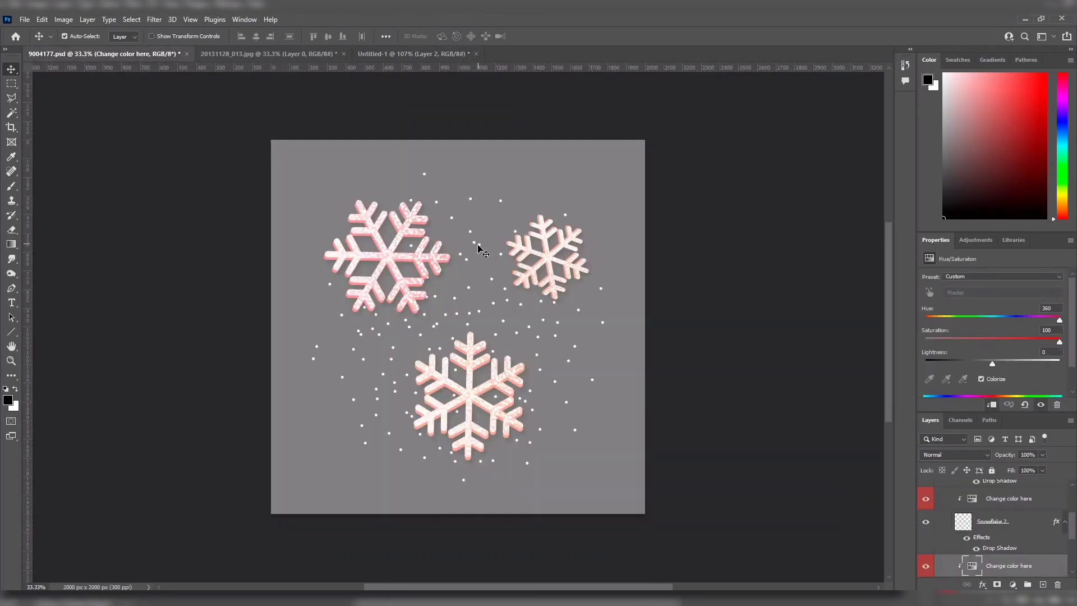
pyautogui.click(484, 251)
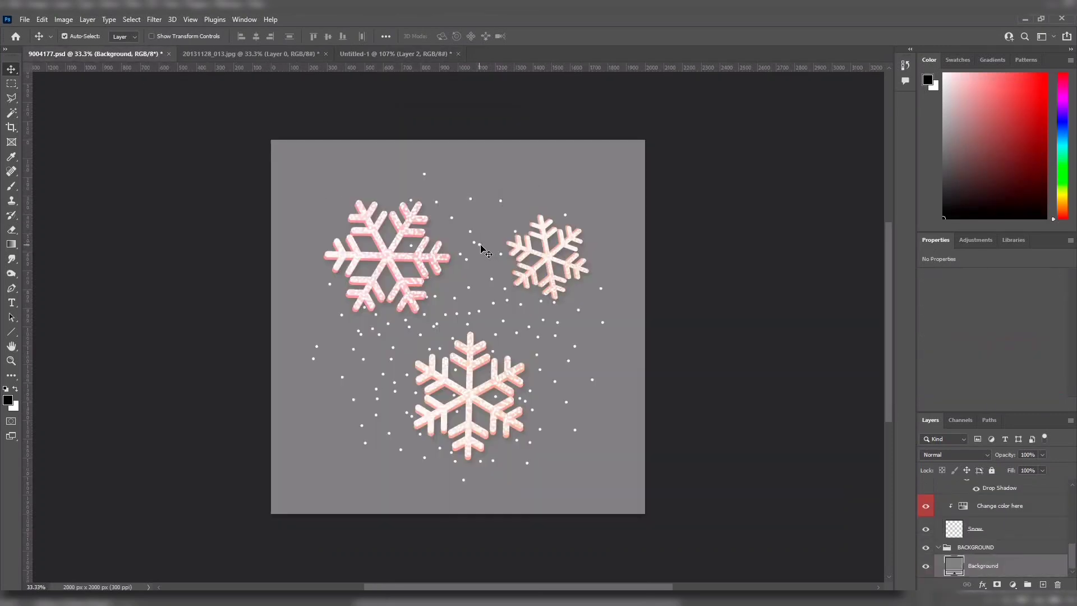
pyautogui.moveTo(484, 251); pyautogui.dragTo(477, 328)
pyautogui.hotkey('ctrl', 't')
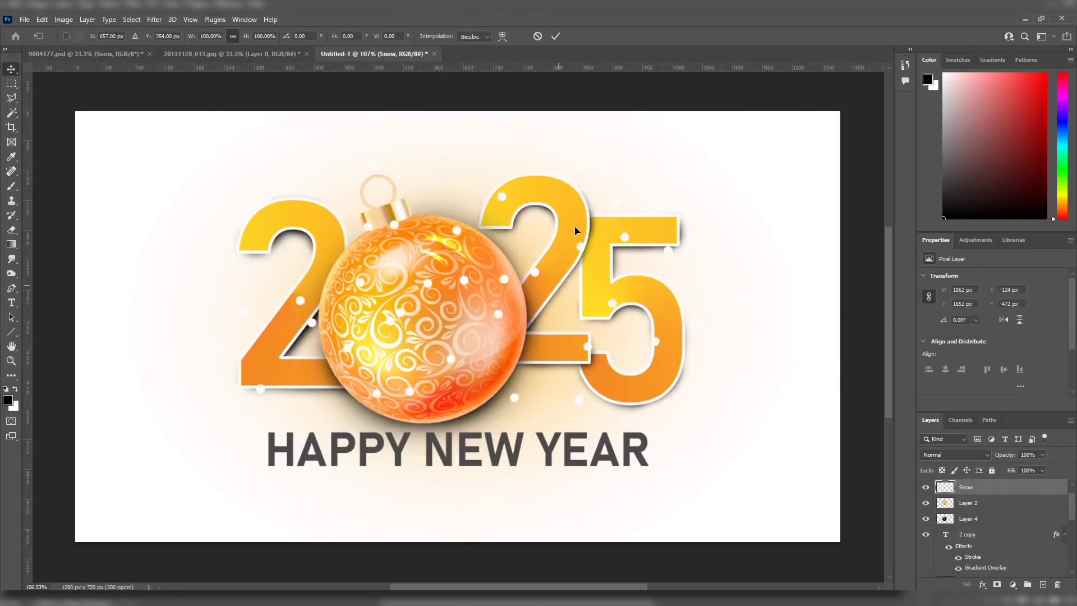
pyautogui.moveTo(575, 256); pyautogui.dragTo(347, 579)
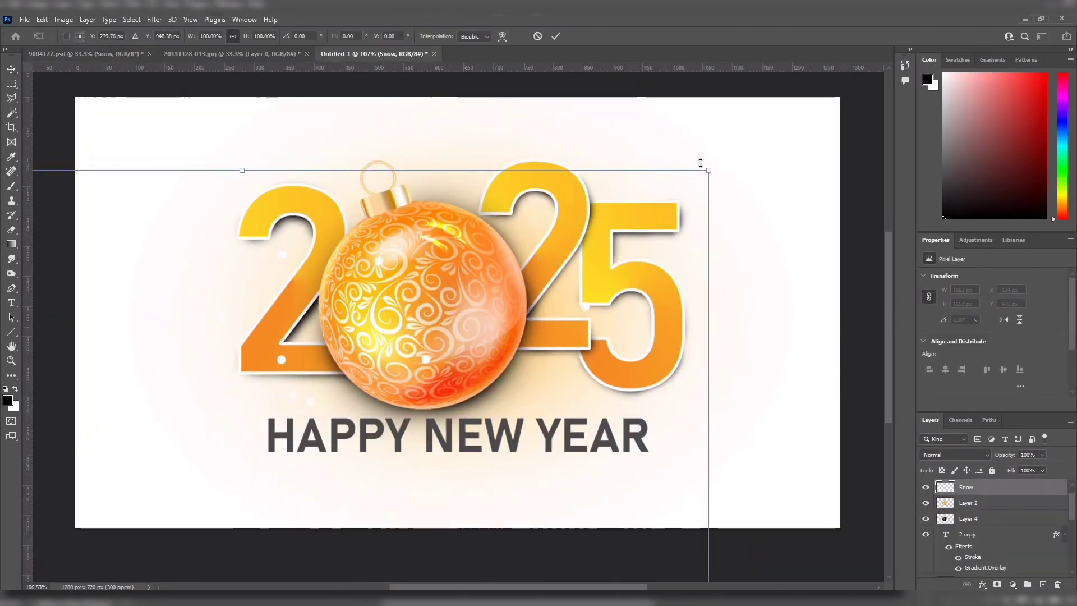
pyautogui.moveTo(709, 167); pyautogui.dragTo(242, 537)
pyautogui.moveTo(240, 540); pyautogui.dragTo(355, 174)
pyautogui.press('Return')
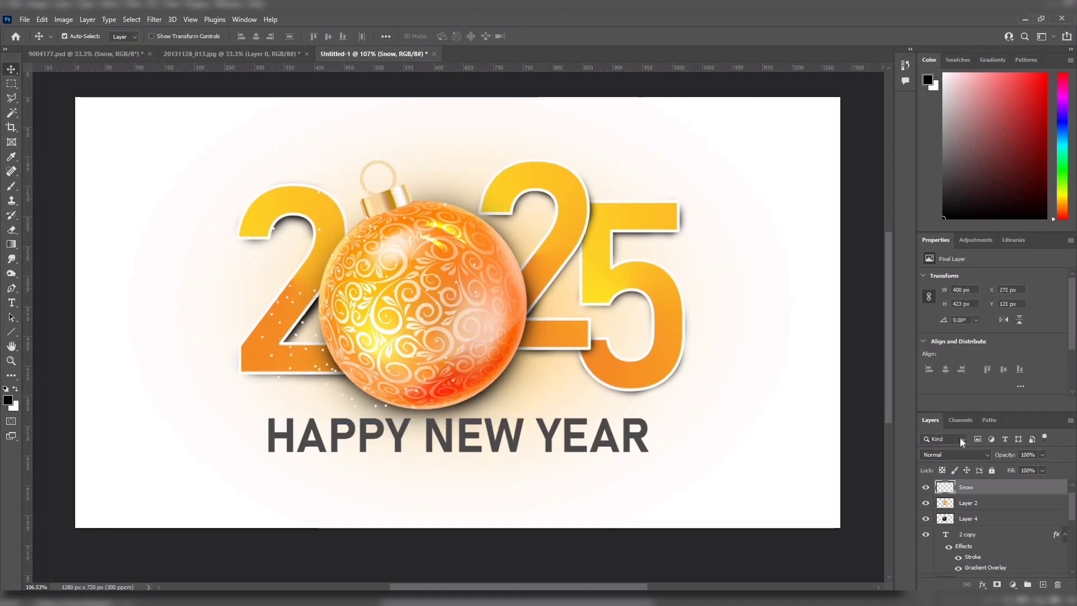
pyautogui.moveTo(975, 486); pyautogui.dragTo(973, 509)
# Duplicate the Snow layer over the "25" and enlarge the copy to cover both numerals.
pyautogui.moveTo(328, 298); pyautogui.dragTo(556, 247)
pyautogui.hotkey('ctrl', 't')
pyautogui.moveTo(697, 137); pyautogui.dragTo(756, 106)
pyautogui.moveTo(631, 262); pyautogui.dragTo(619, 268)
pyautogui.press('Return')
# Bring the Snowflake 3 layer from 9004177.psd into the design's top-left corner, scaled to about 284 × 254 px.
pyautogui.click(84, 54)
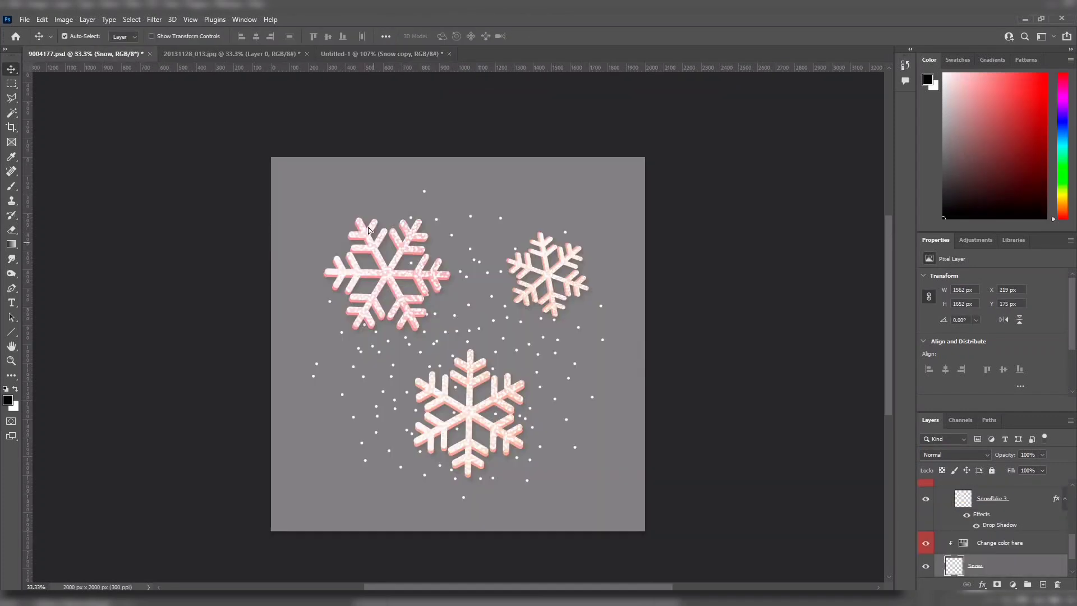
pyautogui.moveTo(387, 270); pyautogui.dragTo(185, 278)
pyautogui.hotkey('ctrl', 't')
pyautogui.moveTo(382, 469); pyautogui.dragTo(147, 258)
pyautogui.moveTo(104, 218); pyautogui.dragTo(157, 171)
pyautogui.press('Return')
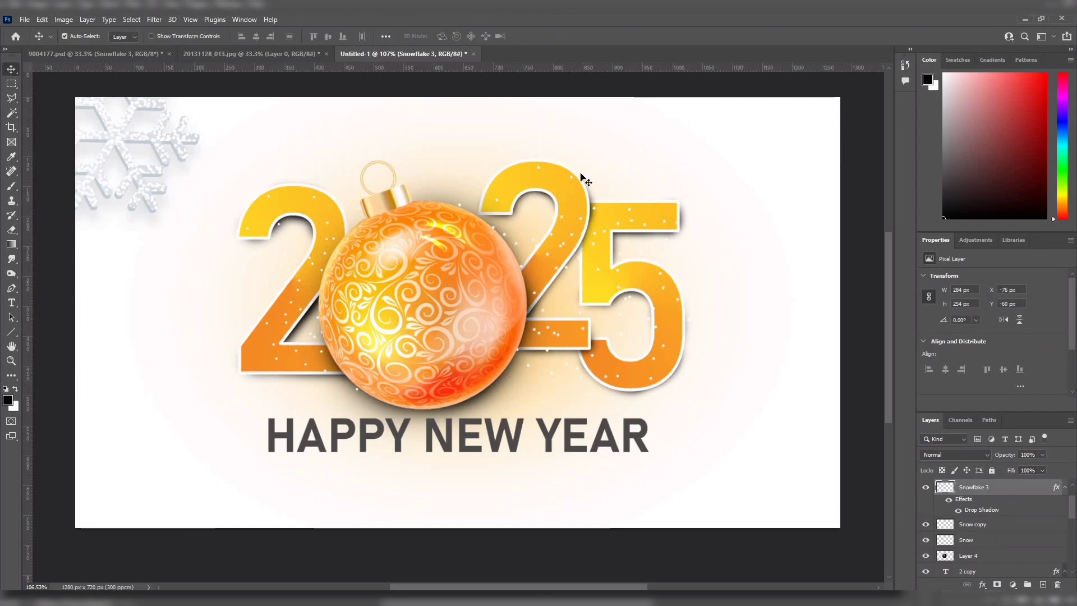
# Colorize the Snowflake 3 layer with Hue/Saturation, using hue 29 and saturation 100.
pyautogui.click(63, 19)
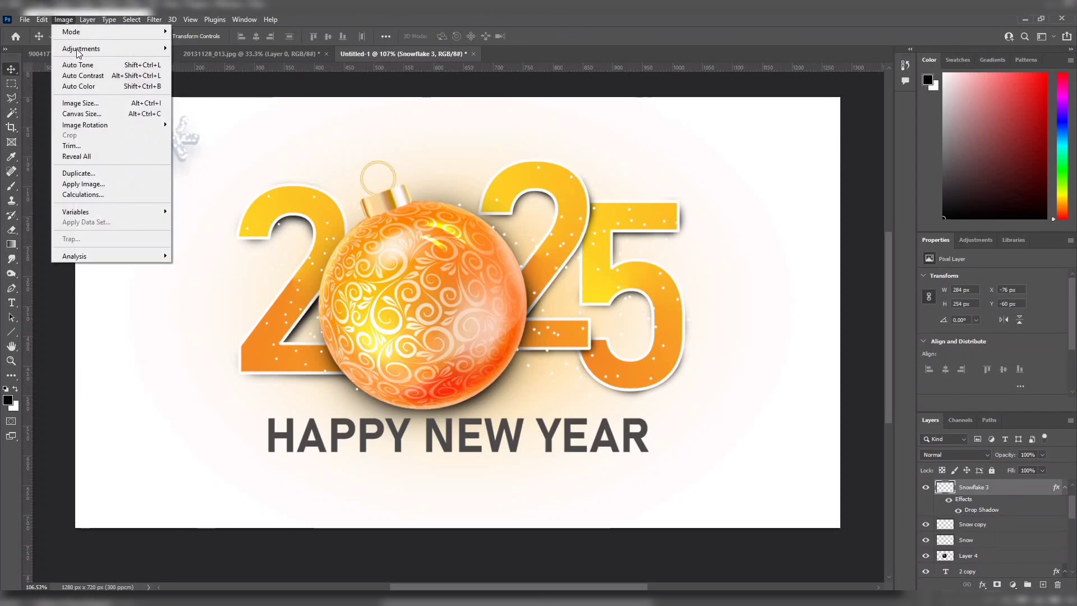
pyautogui.moveTo(112, 48)
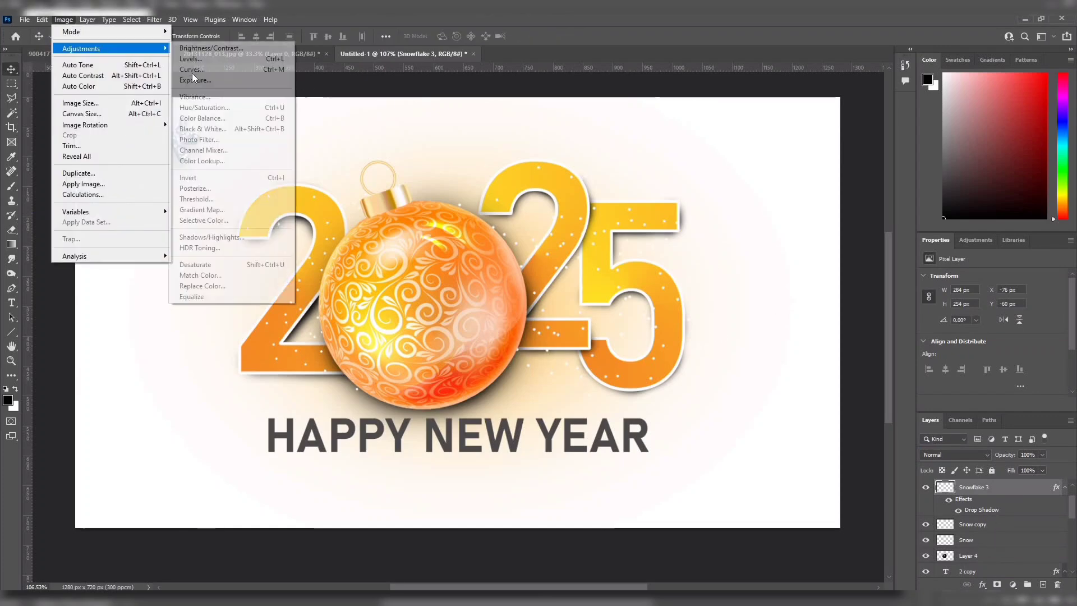
pyautogui.click(208, 107)
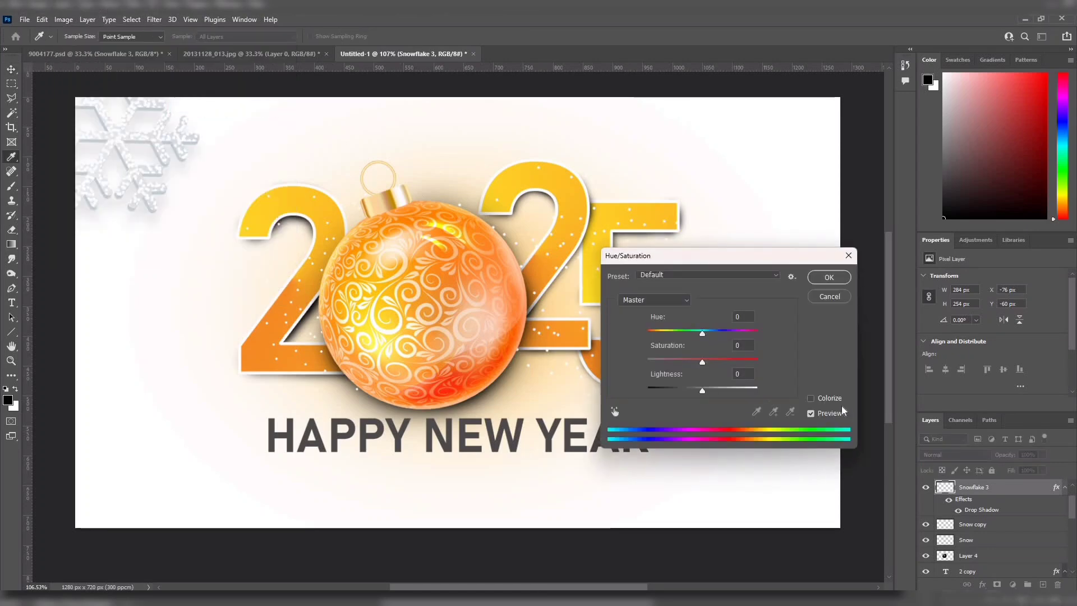
pyautogui.click(810, 398)
pyautogui.moveTo(674, 361); pyautogui.dragTo(926, 353)
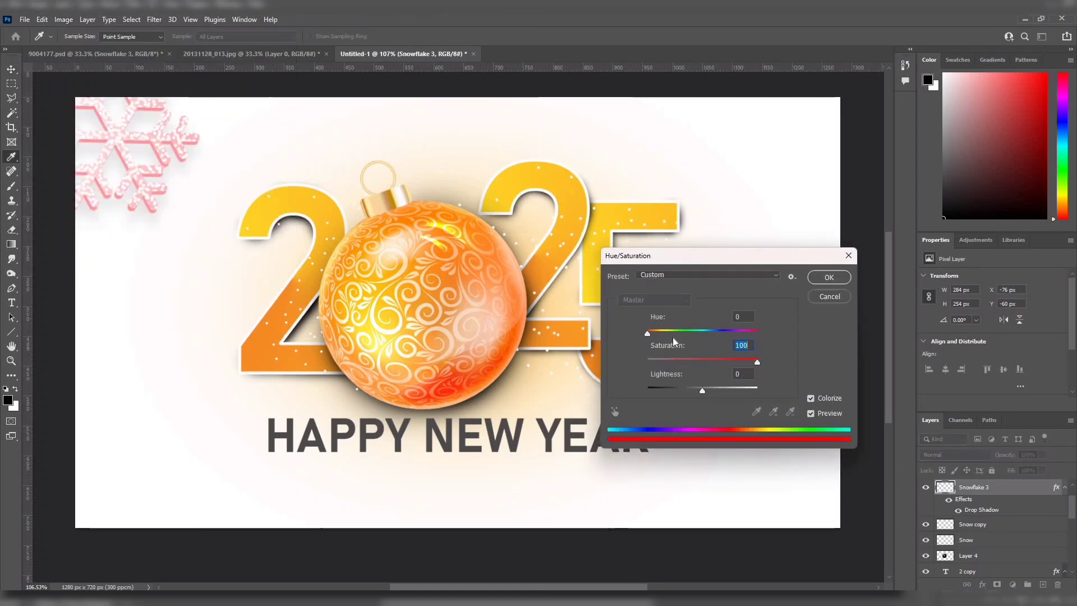
pyautogui.moveTo(647, 333); pyautogui.dragTo(657, 335)
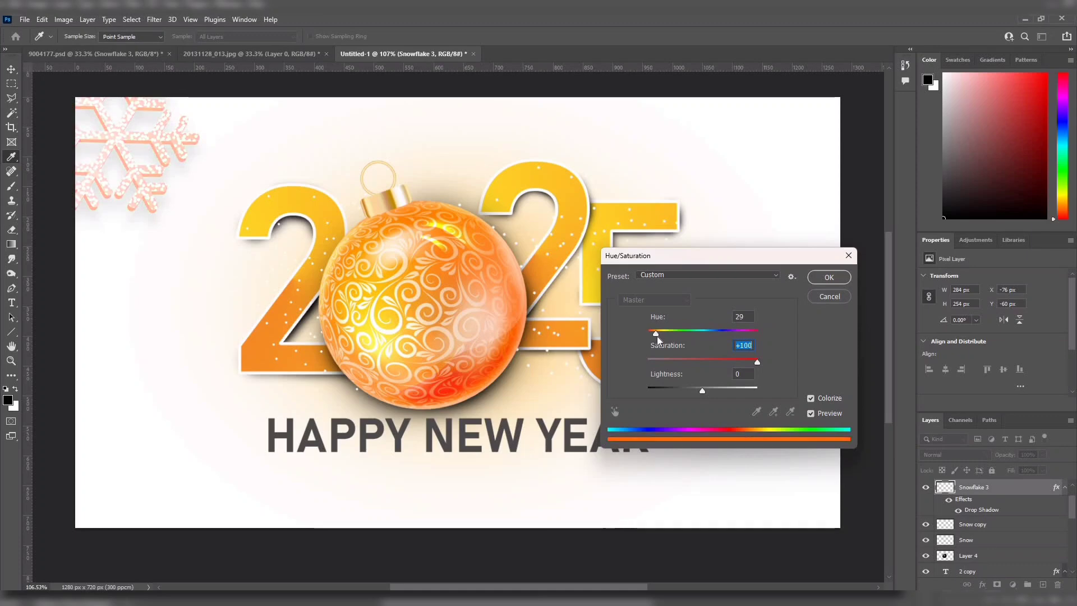
pyautogui.click(829, 277)
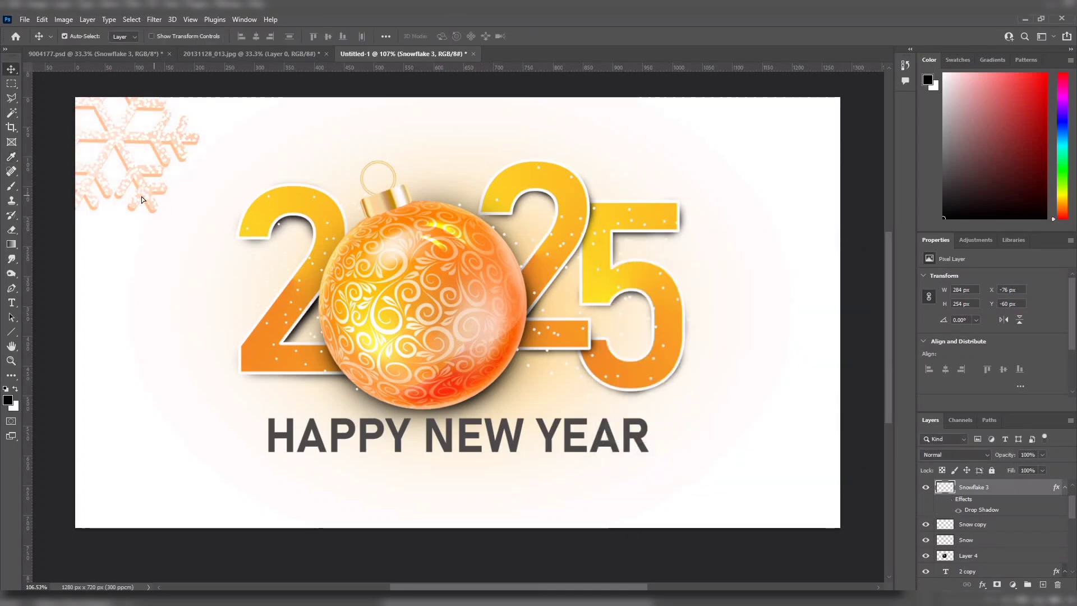
# Shift the snowflake slightly down and right, and set its drop shadow to 7 px distance and 13 px size.
pyautogui.moveTo(141, 197); pyautogui.dragTo(157, 209)
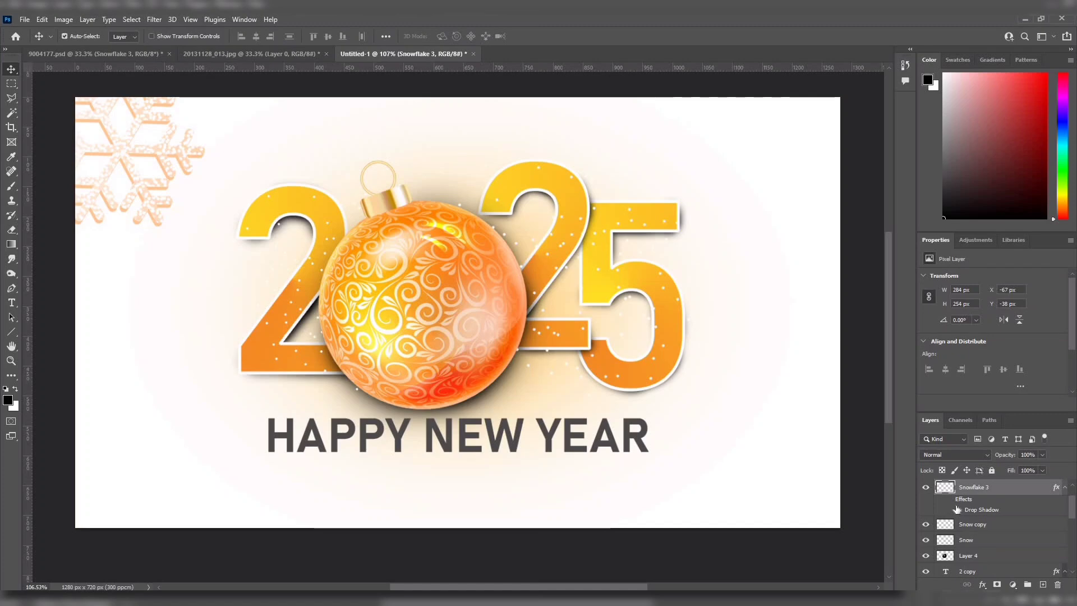
pyautogui.click(957, 509)
pyautogui.doubleClick(981, 510)
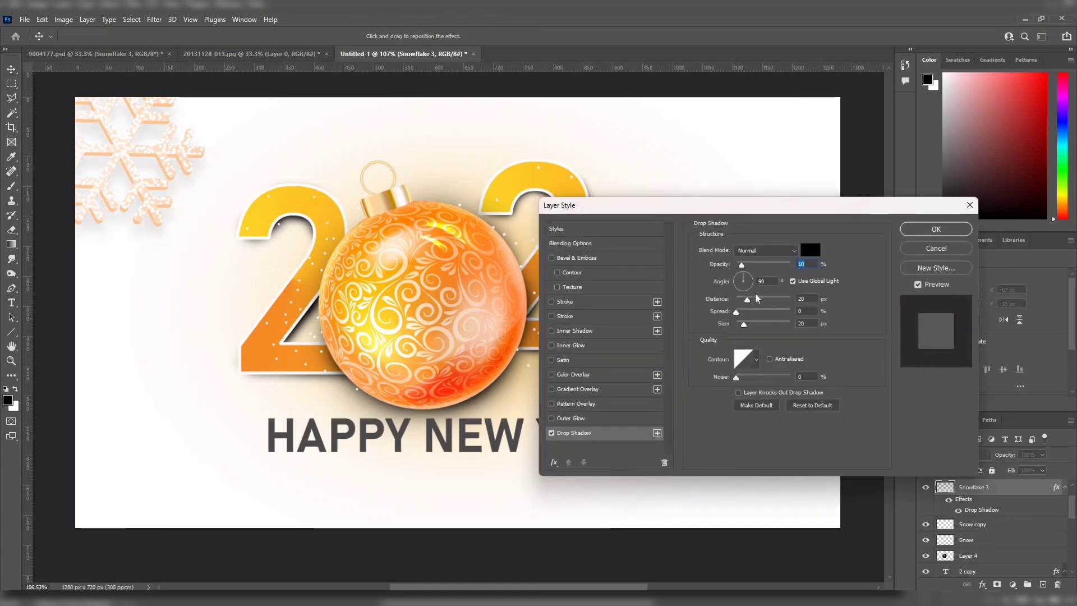
pyautogui.moveTo(747, 301)
pyautogui.mouseDown()
pyautogui.moveTo(736, 327)
pyautogui.moveTo(746, 319)
pyautogui.mouseUp()
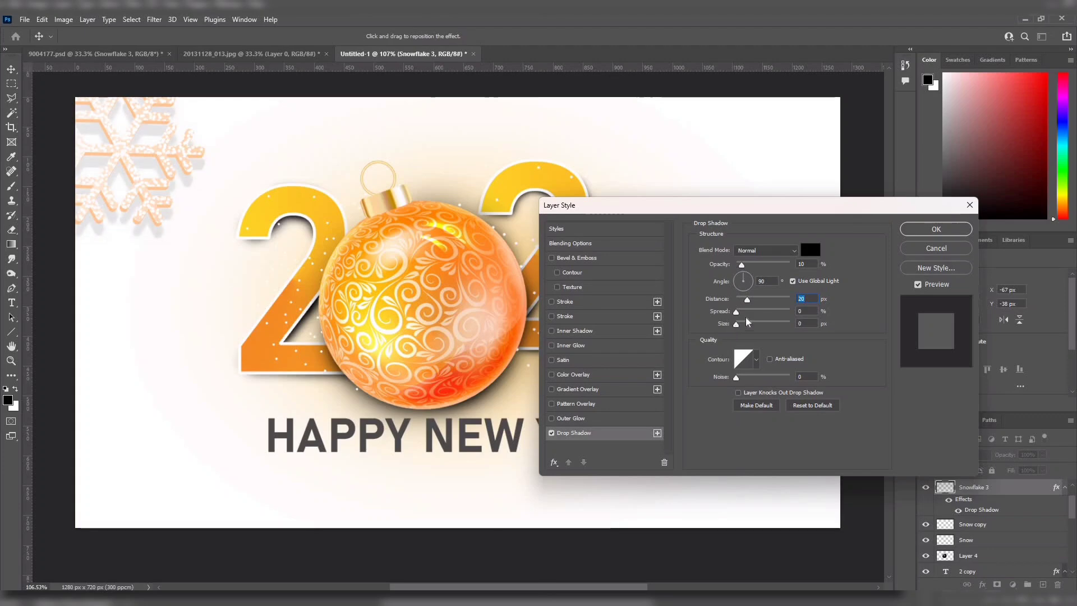
pyautogui.write('1')
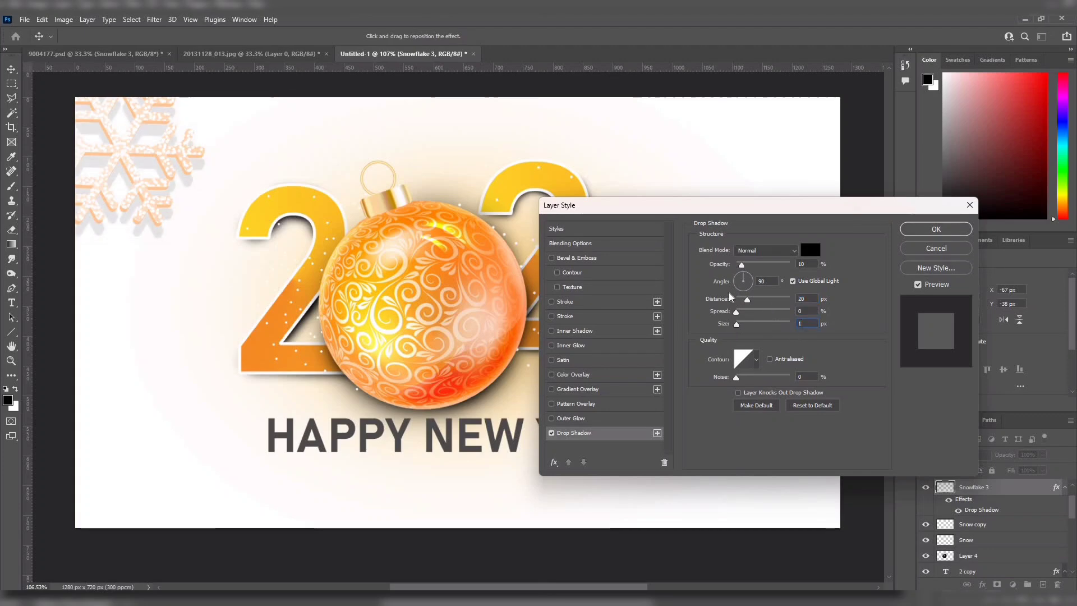
pyautogui.moveTo(747, 299); pyautogui.dragTo(742, 327)
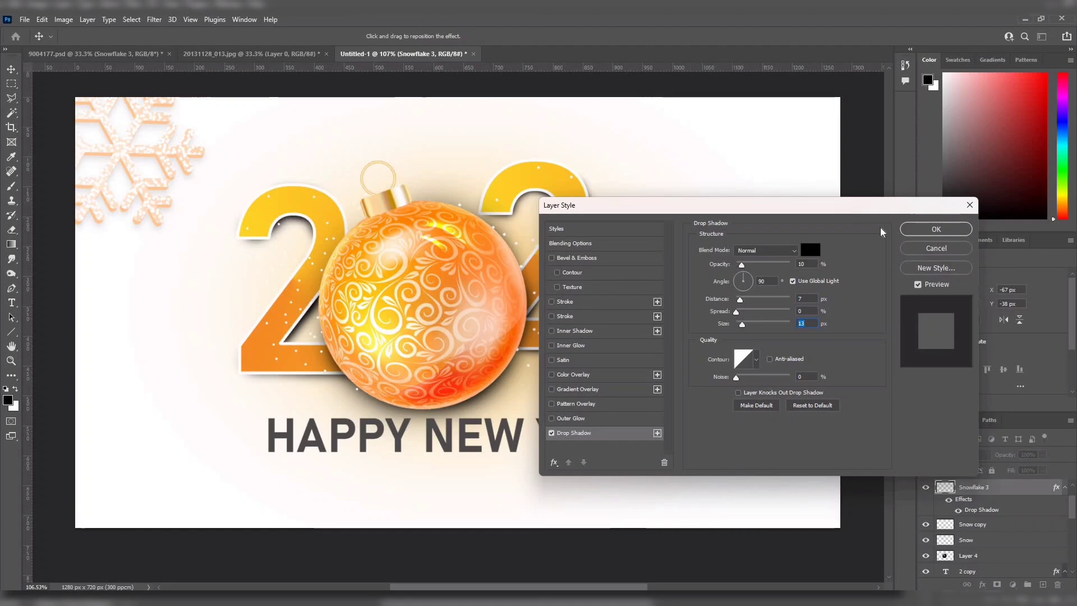
pyautogui.click(935, 228)
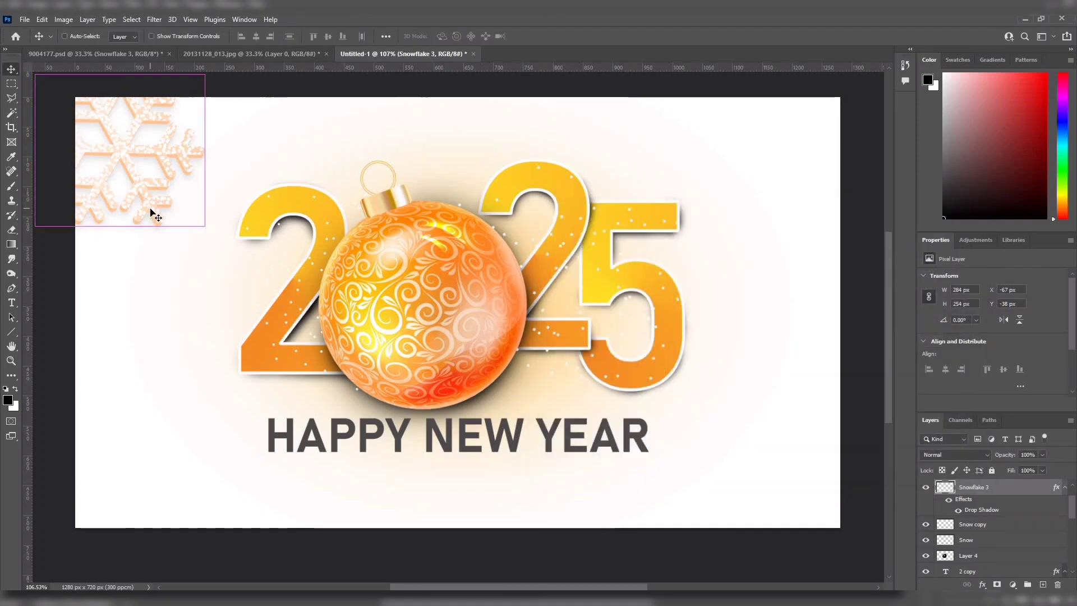
# Duplicate the snowflake into the canvas's bottom-right, bottom-left and top-right corners, scaling the top-right copy to about 79 × 70 px.
pyautogui.keyDown('alt'); pyautogui.moveTo(120, 159); pyautogui.dragTo(812, 505); pyautogui.keyUp('alt')
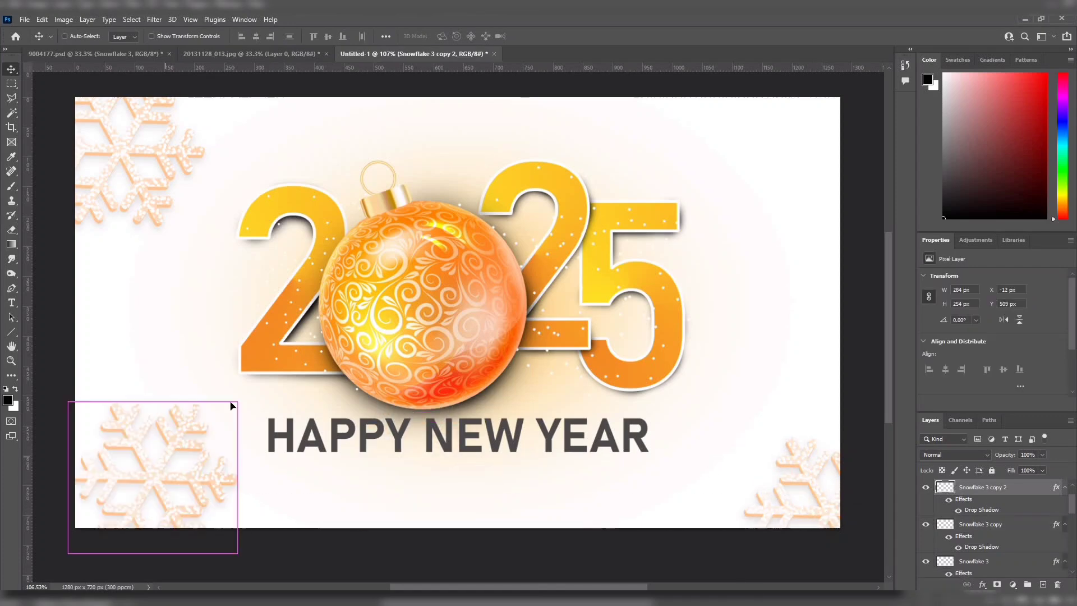
pyautogui.keyDown('alt'); pyautogui.moveTo(125, 475); pyautogui.dragTo(782, 141); pyautogui.keyUp('alt')
pyautogui.hotkey('ctrl', 't')
pyautogui.moveTo(744, 175); pyautogui.dragTo(780, 148)
pyautogui.press('Return')
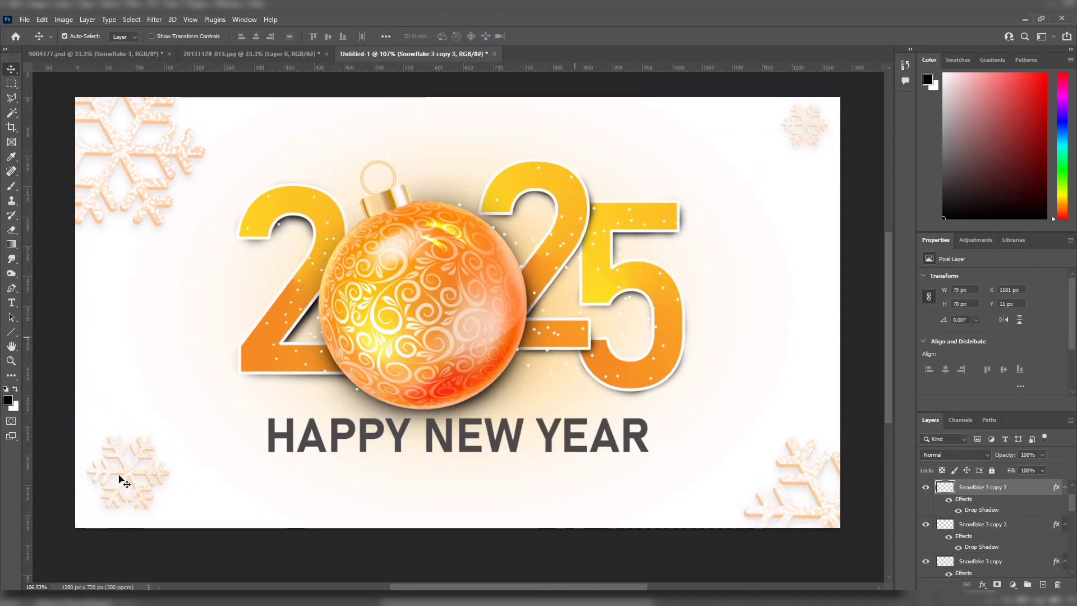
# Duplicate the small snowflake into further copies around the canvas, scaling some down to about 50 × 44 px.
pyautogui.keyDown('alt'); pyautogui.moveTo(120, 478); pyautogui.dragTo(163, 354); pyautogui.keyUp('alt')
pyautogui.hotkey('ctrl', 't')
pyautogui.moveTo(130, 387); pyautogui.dragTo(162, 358)
pyautogui.press('Return')
pyautogui.keyDown('alt'); pyautogui.moveTo(129, 477); pyautogui.dragTo(729, 304); pyautogui.keyUp('alt')
pyautogui.keyDown('alt'); pyautogui.moveTo(188, 335); pyautogui.dragTo(444, 139); pyautogui.keyUp('alt')
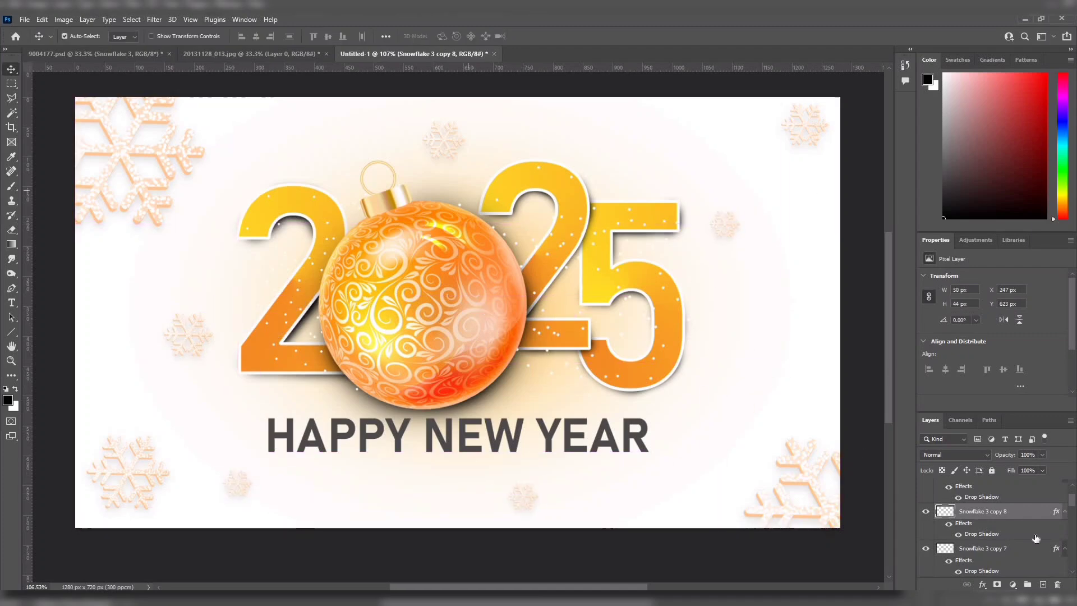
# Bring the Snow layer from 9004177.psd into the 2025 design, directly above Layer 1.
pyautogui.scroll(-20, 1036, 538)
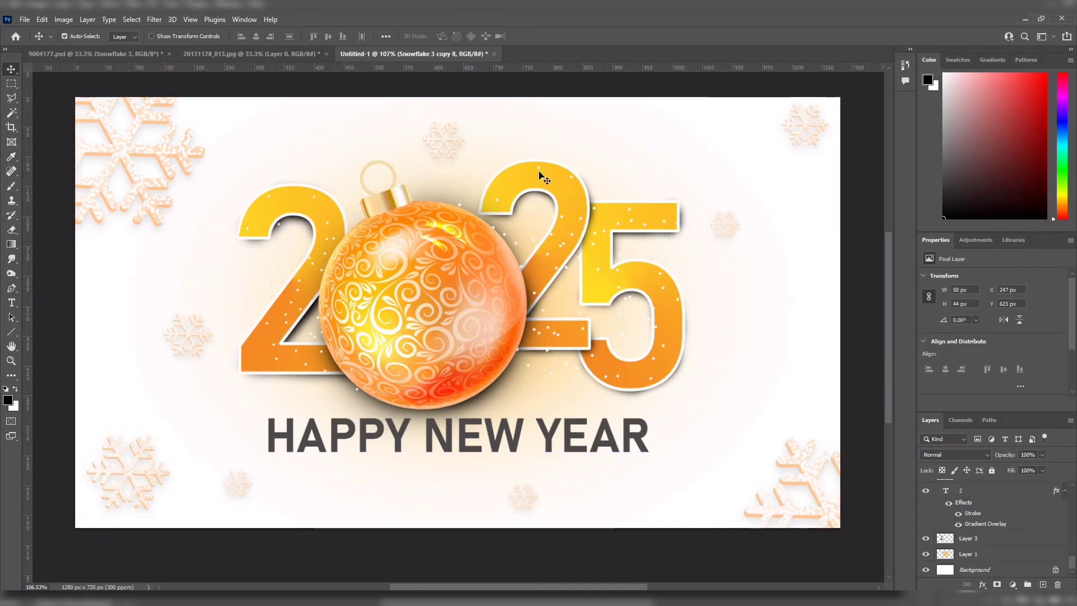
pyautogui.click(524, 149)
pyautogui.click(126, 55)
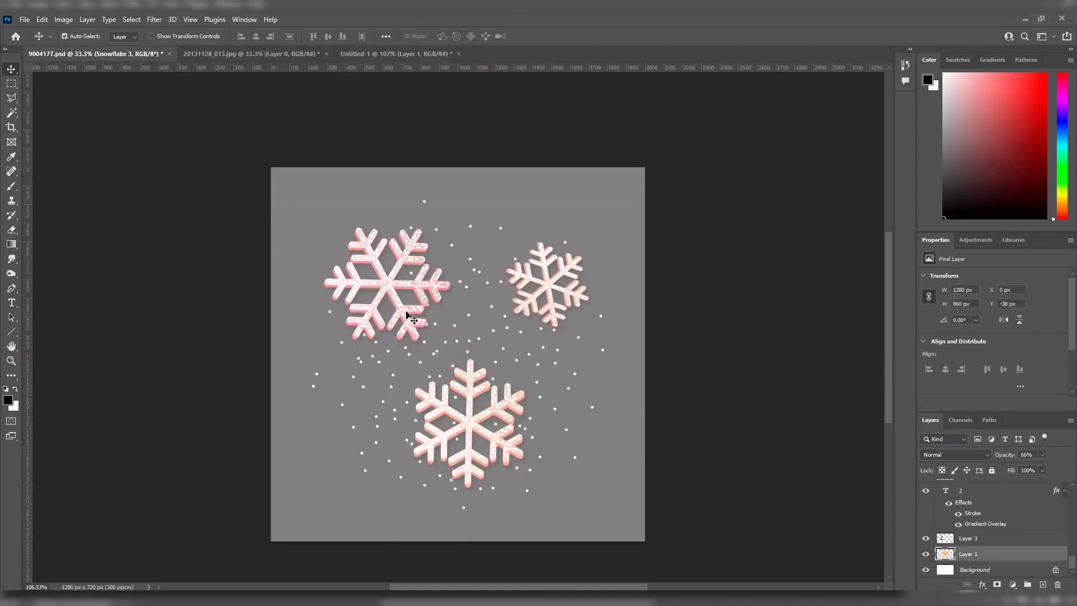
pyautogui.moveTo(474, 322); pyautogui.dragTo(224, 260)
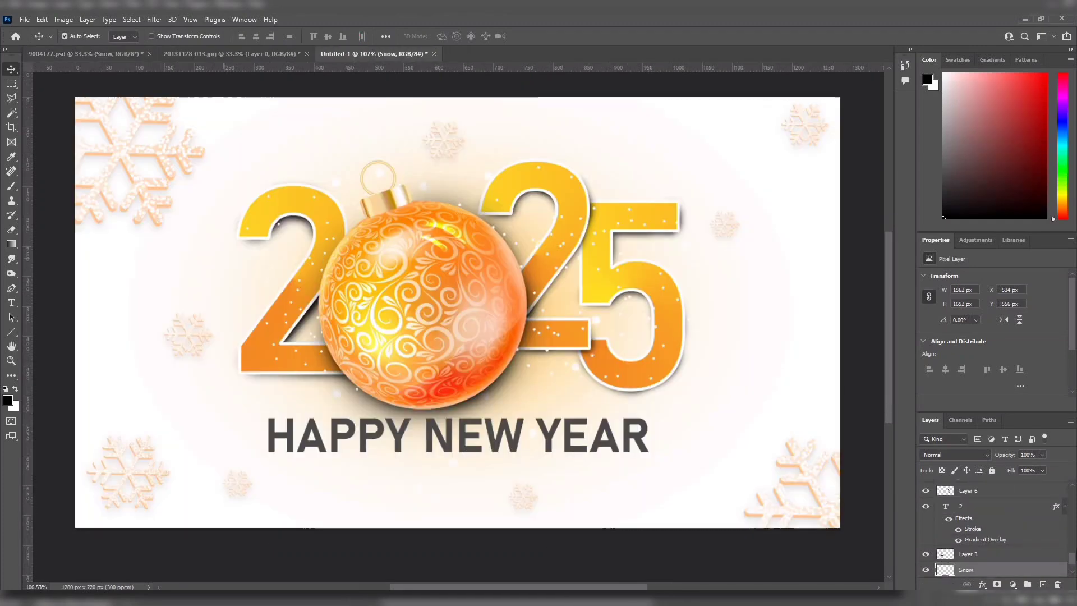
# Scale the Snow layer down to about 675 × 714 px and place it over the canvas's left half.
pyautogui.keyDown('ctrl'); pyautogui.click(931, 568); pyautogui.keyUp('ctrl')
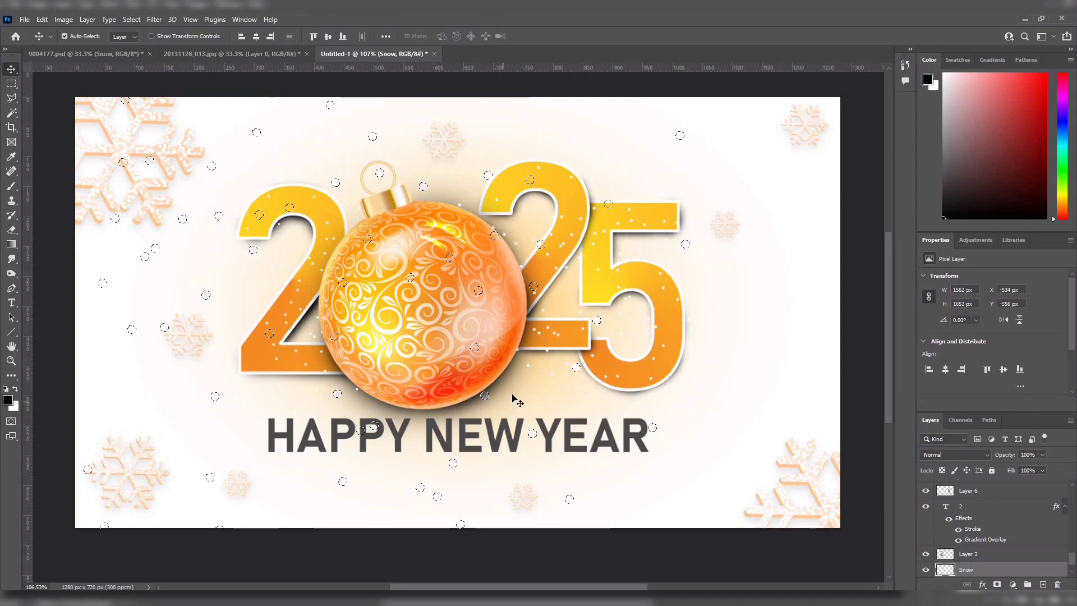
pyautogui.hotkey('ctrl', 't')
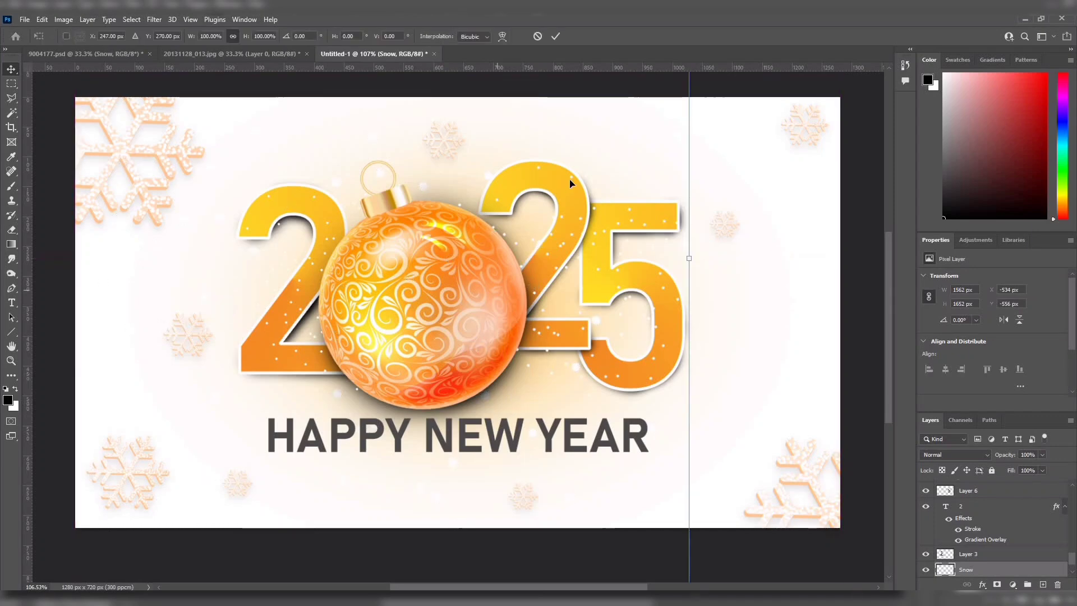
pyautogui.moveTo(518, 153); pyautogui.dragTo(643, 482)
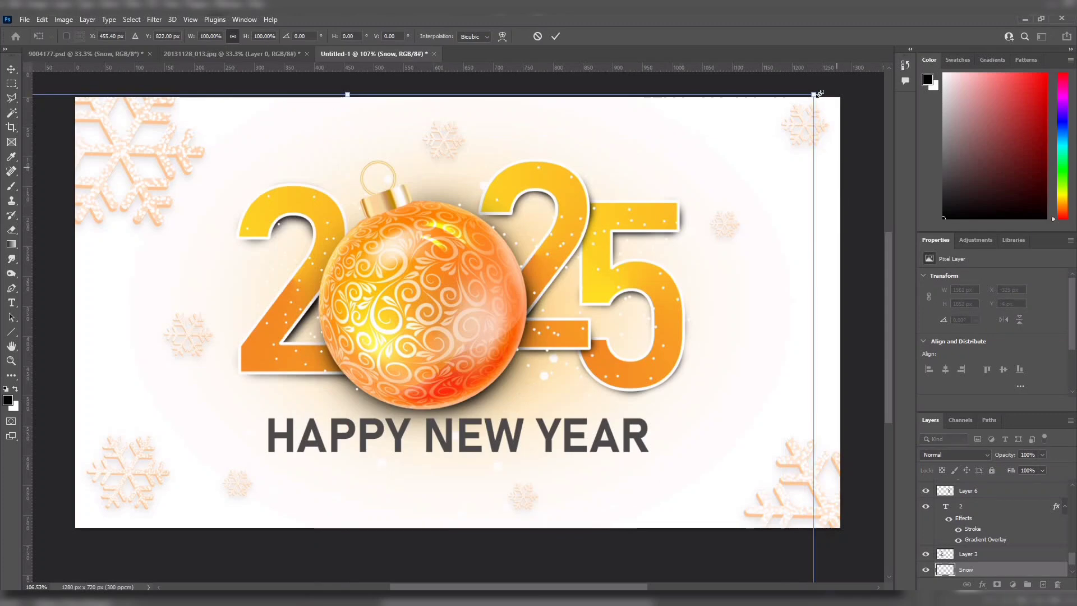
pyautogui.moveTo(813, 94); pyautogui.dragTo(425, 440)
pyautogui.moveTo(428, 495); pyautogui.dragTo(349, 205)
pyautogui.press('Return')
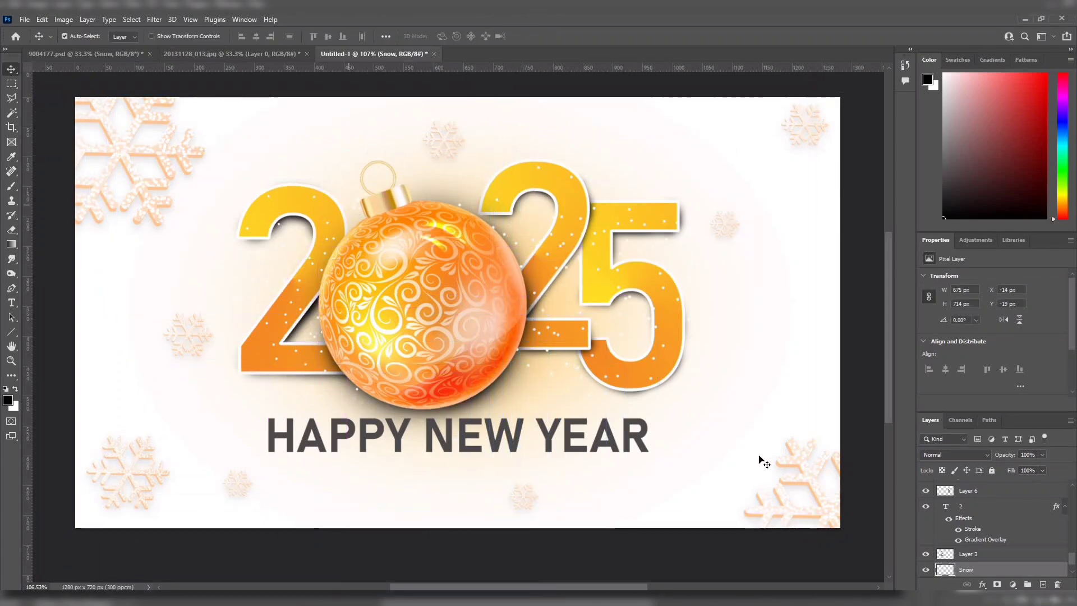
# Recolor the Snow layer's dots with a yellow-orange sampled from the second numeral 2, and clear the selection.
pyautogui.keyDown('ctrl'); pyautogui.click(951, 570); pyautogui.keyUp('ctrl')
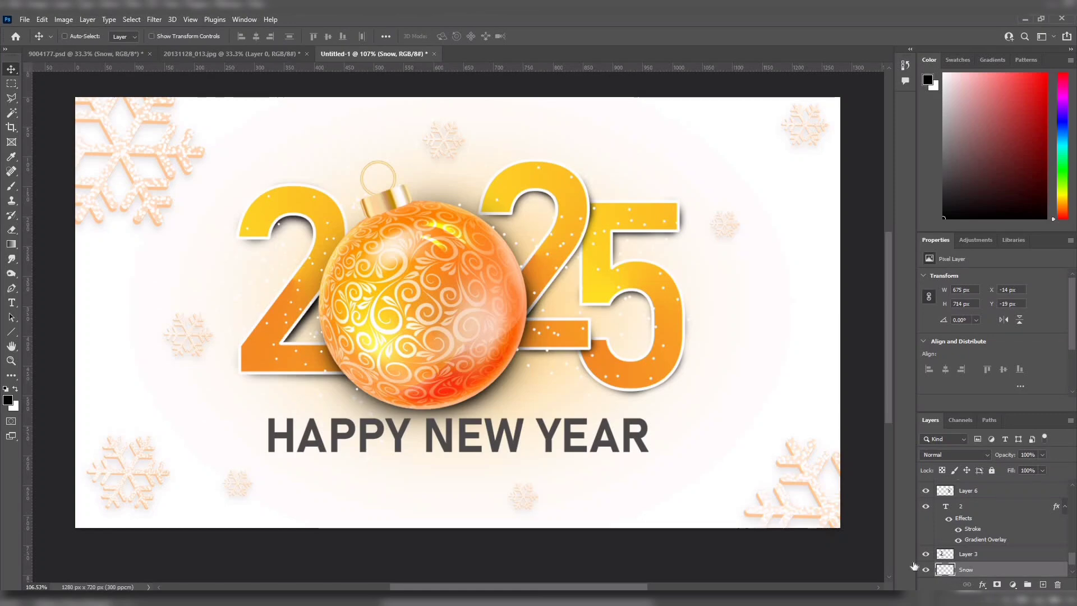
pyautogui.press('i')
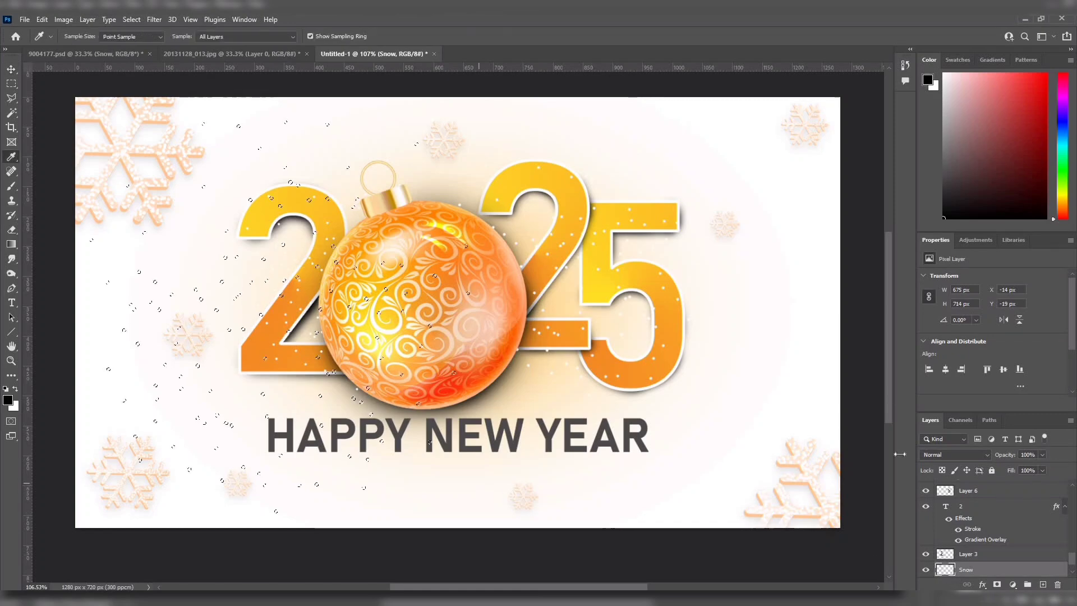
pyautogui.click(537, 266)
pyautogui.hotkey('alt', 'BackSpace')
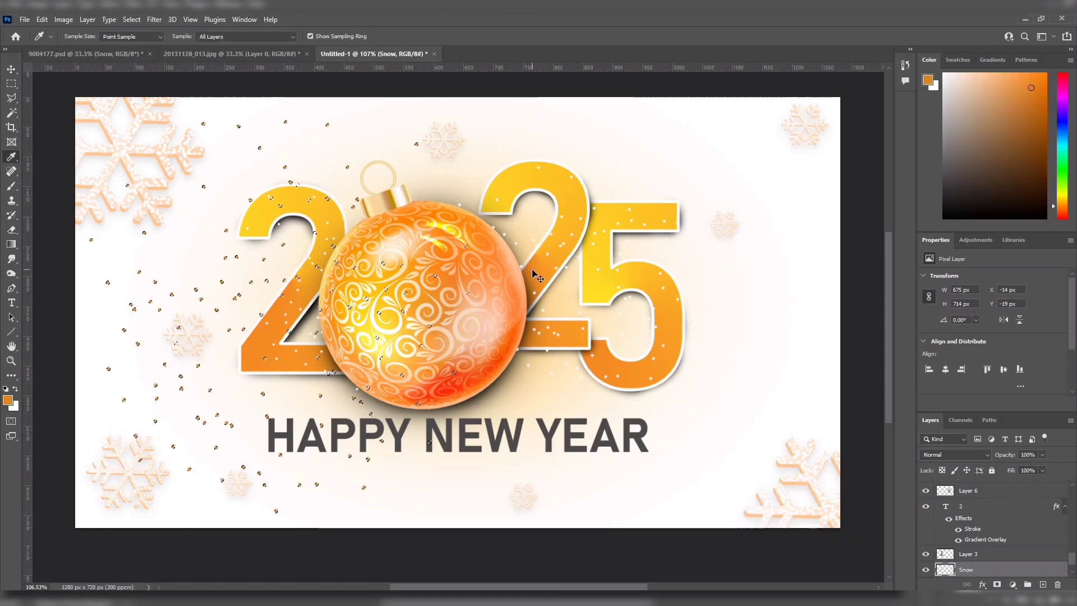
pyautogui.click(566, 194)
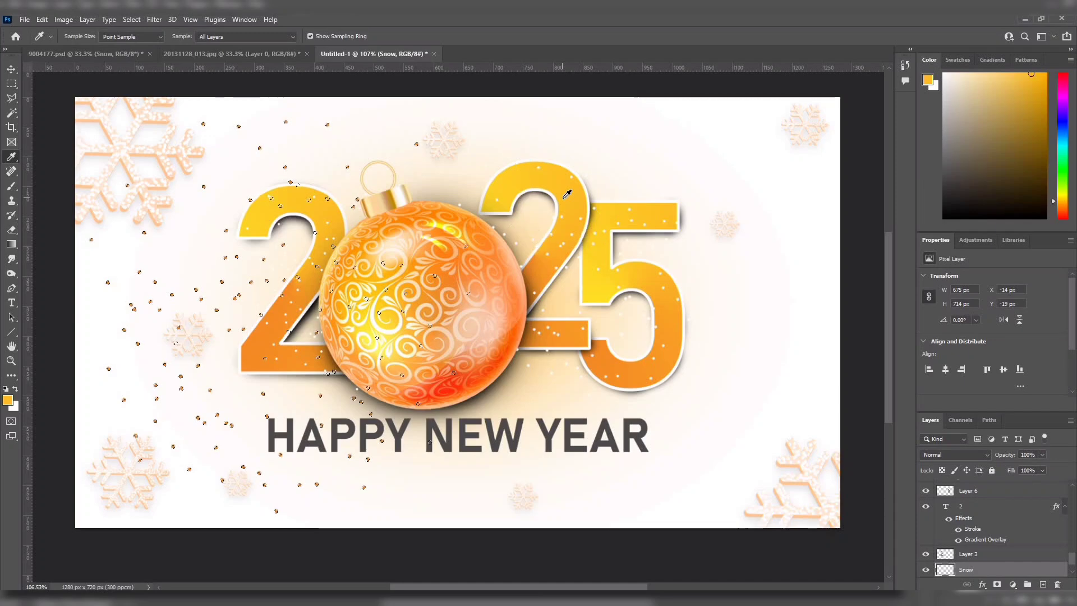
pyautogui.hotkey('ctrl', 'd')
pyautogui.click(562, 198)
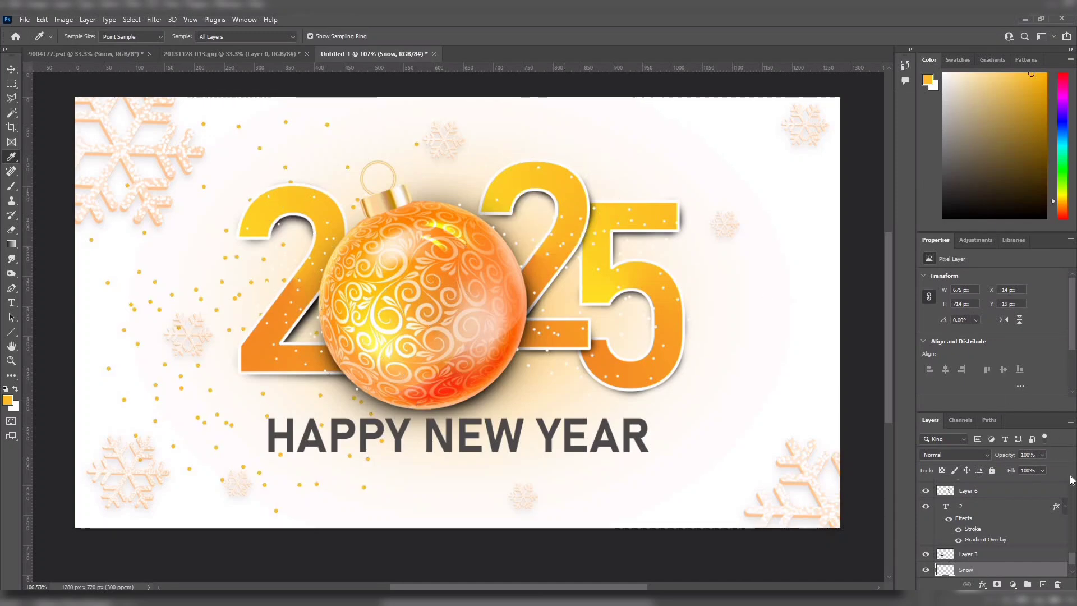
# Move the Snow layer beneath Layer 1 and set its opacity to 46%.
pyautogui.scroll(-2, 990, 550)
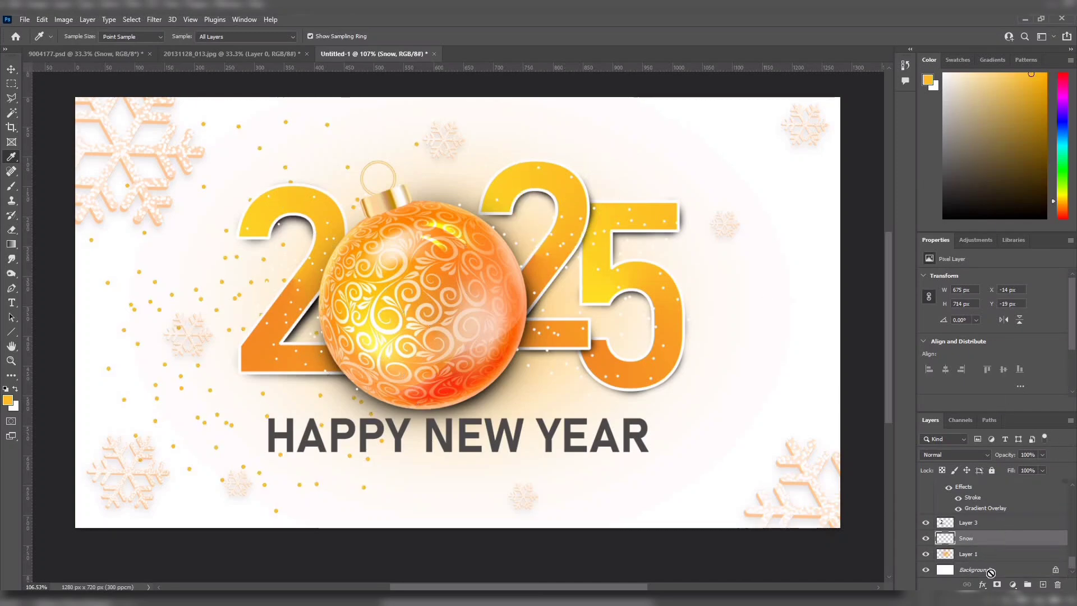
pyautogui.moveTo(990, 572)
pyautogui.mouseDown()
pyautogui.moveTo(1026, 578)
pyautogui.moveTo(1005, 558)
pyautogui.mouseUp()
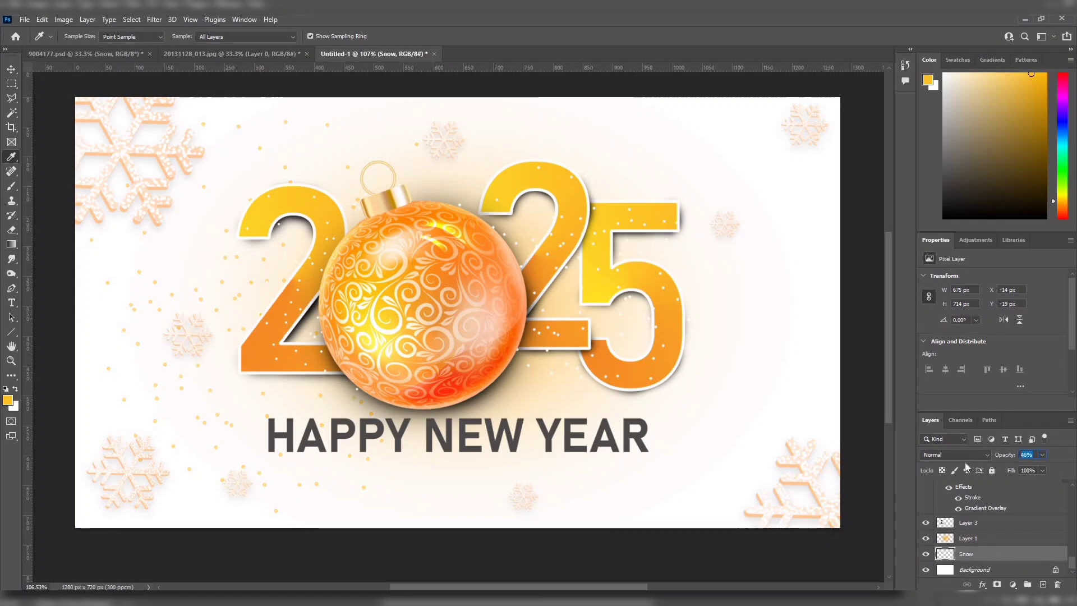
# Scale the Snow dots to about 51% and distribute copies along the canvas's left and right edges.
pyautogui.hotkey('ctrl', 't')
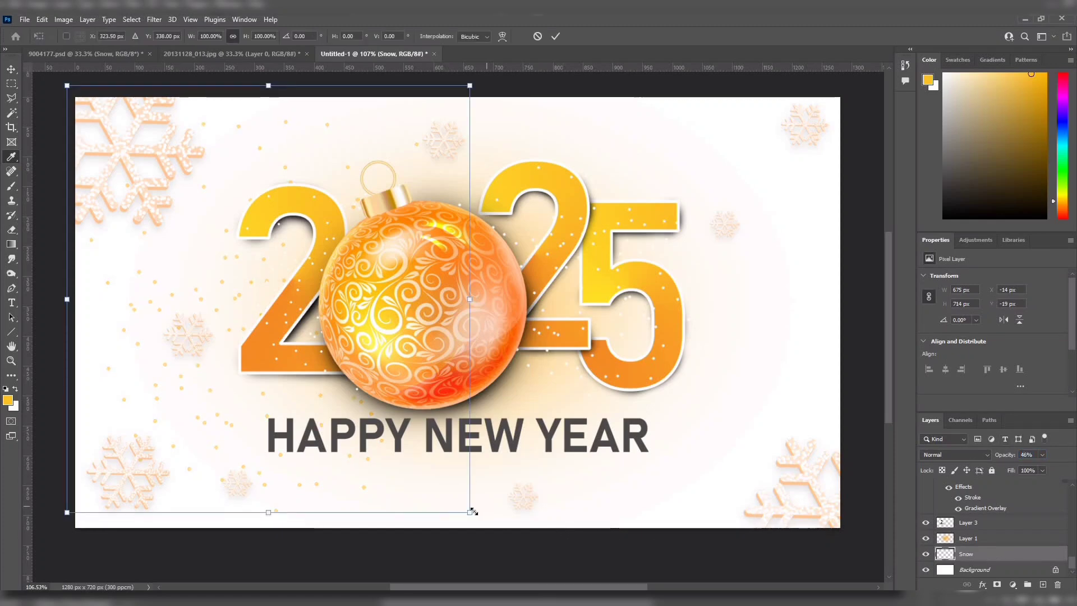
pyautogui.moveTo(471, 511); pyautogui.dragTo(268, 306)
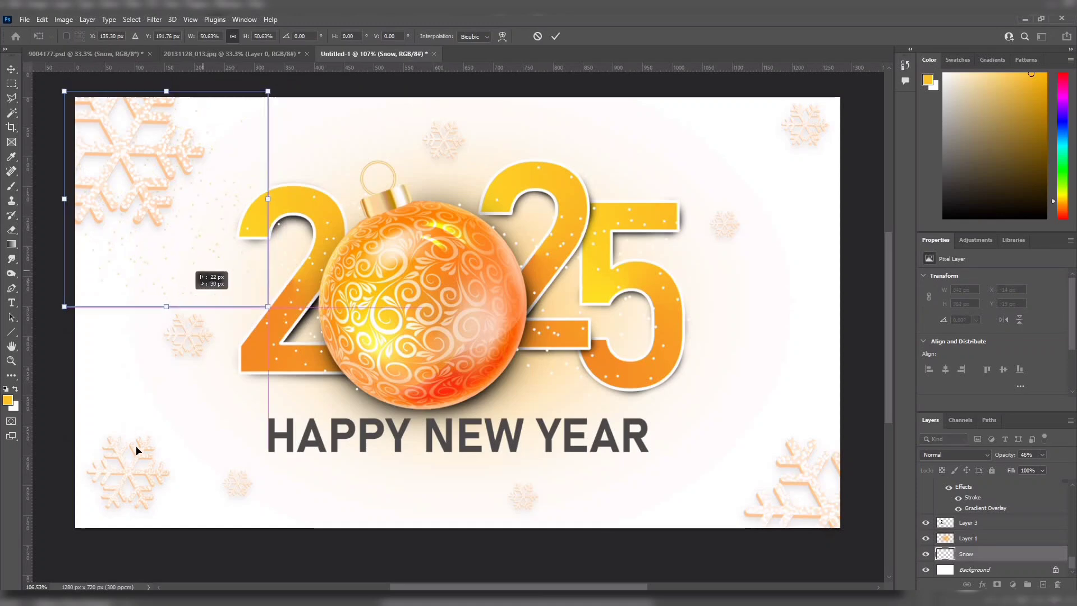
pyautogui.moveTo(135, 450); pyautogui.dragTo(106, 396)
pyautogui.press('Return')
pyautogui.press('v')
pyautogui.keyDown('alt'); pyautogui.moveTo(107, 314); pyautogui.dragTo(802, 294); pyautogui.keyUp('alt')
pyautogui.click(968, 538)
# Duplicate the ornament on Layer 2, shrink the copy to about 97 × 84 px, and lay it tilted beside the word YEAR.
pyautogui.click(633, 436)
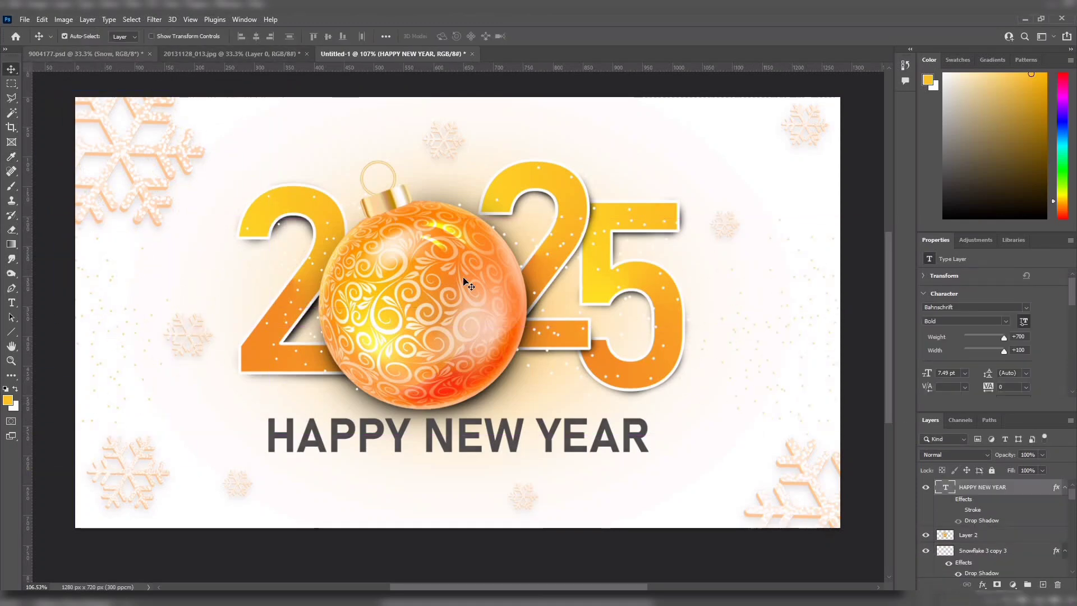
pyautogui.click(979, 535)
pyautogui.moveTo(1038, 539); pyautogui.dragTo(1042, 584)
pyautogui.hotkey('ctrl', 't')
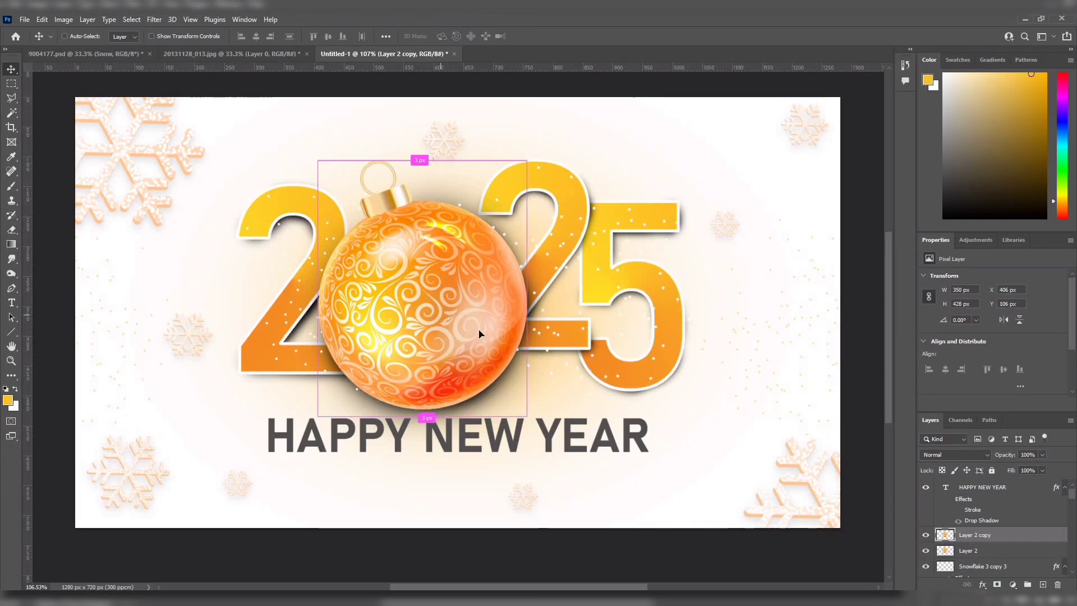
pyautogui.moveTo(344, 400); pyautogui.dragTo(715, 467)
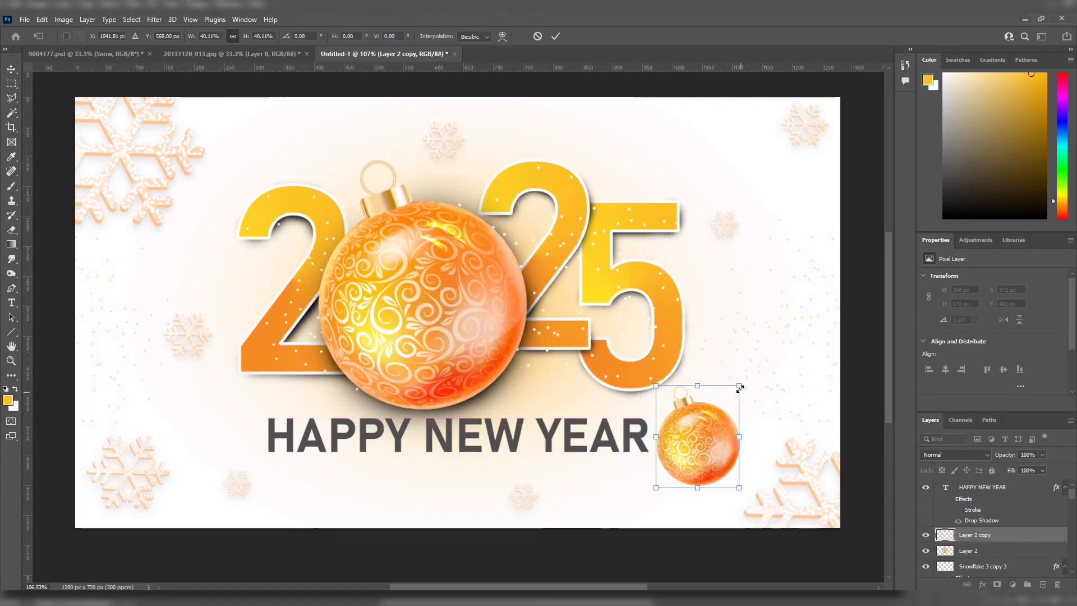
pyautogui.moveTo(773, 396); pyautogui.dragTo(761, 340)
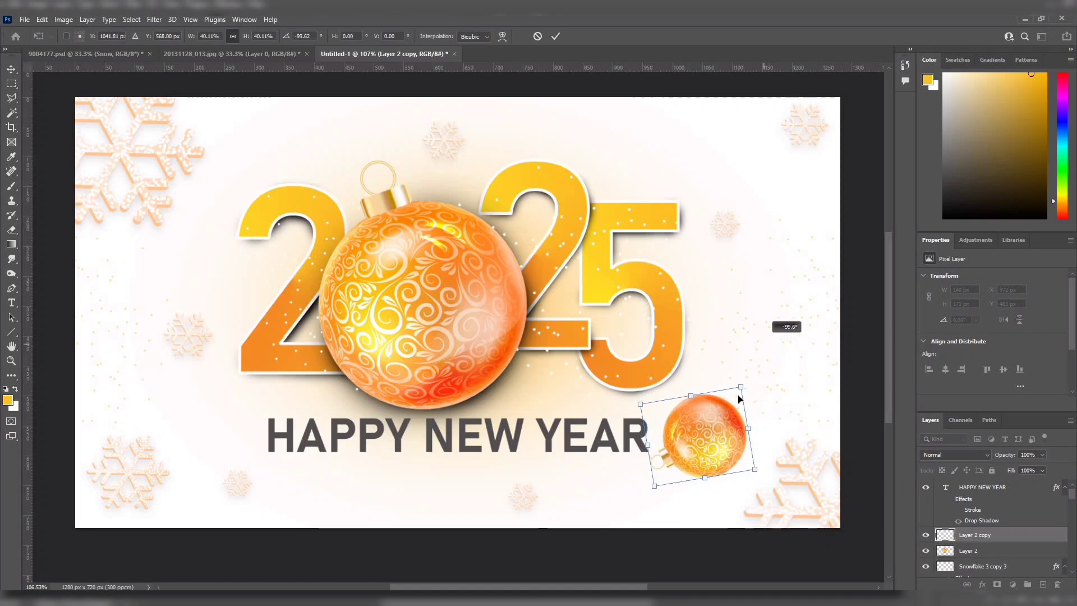
pyautogui.moveTo(740, 387); pyautogui.dragTo(706, 433)
pyautogui.press('Return')
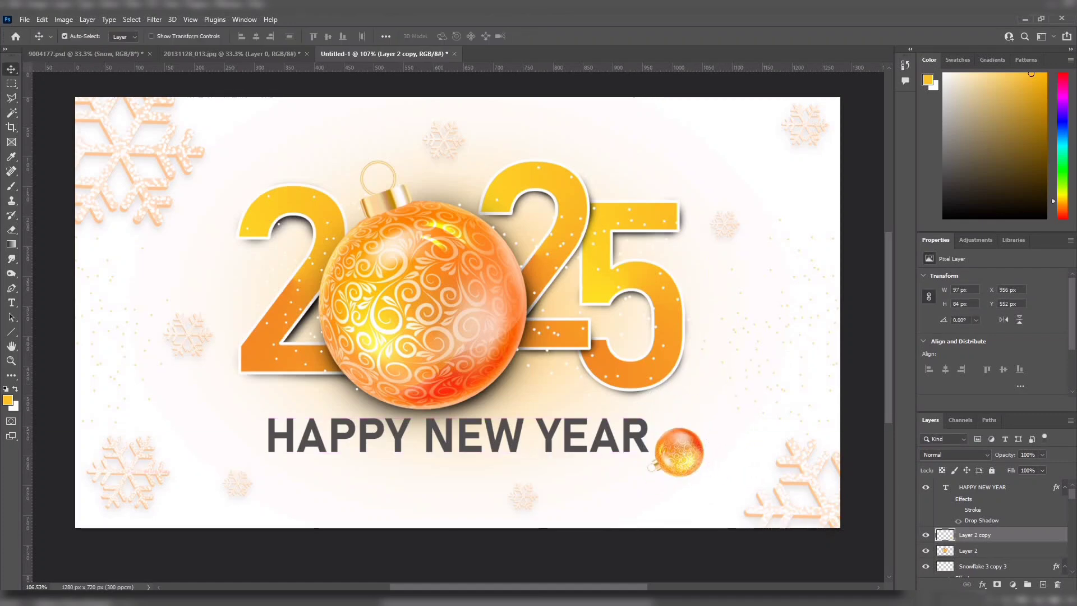
# Add a new layer beneath the small ornament and paint one soft black brush dab on it.
pyautogui.click(1021, 551)
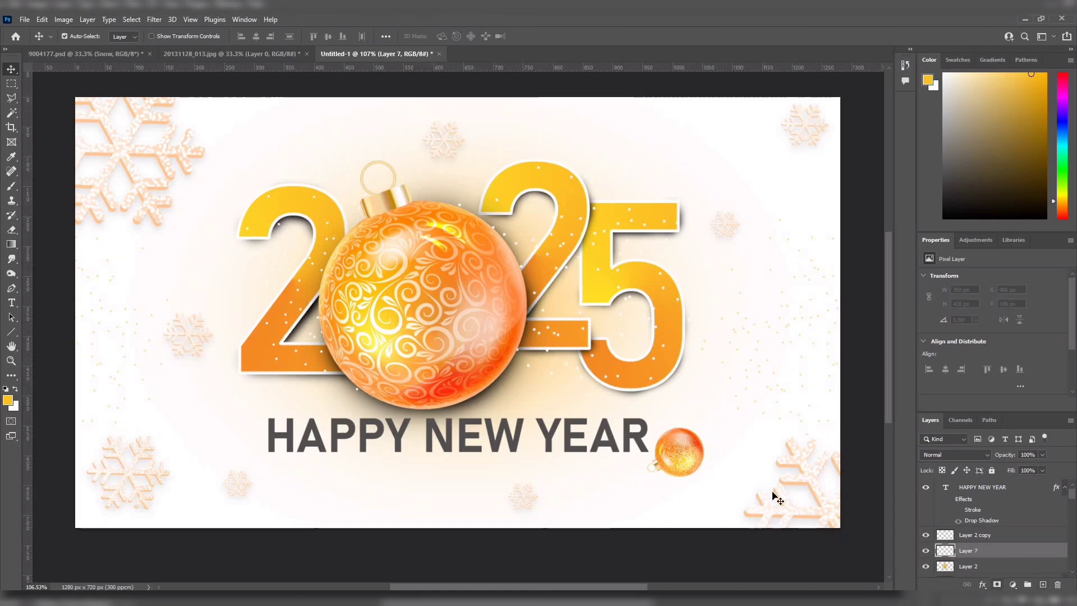
pyautogui.hotkey('ctrl', 'shift', 'alt', 'n')
pyautogui.press('b')
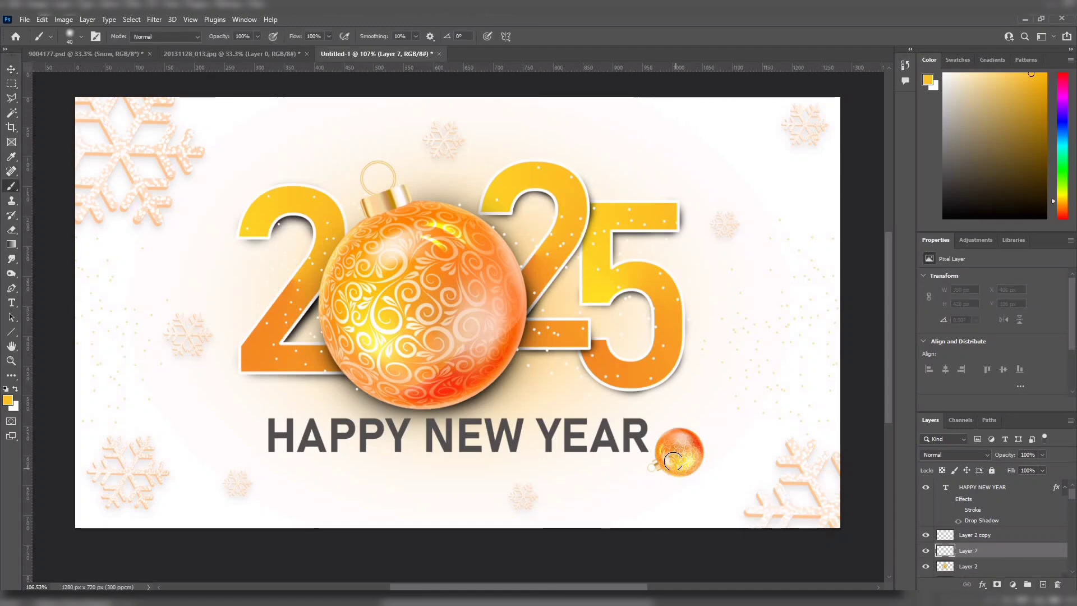
pyautogui.press(']')
pyautogui.click(681, 419)
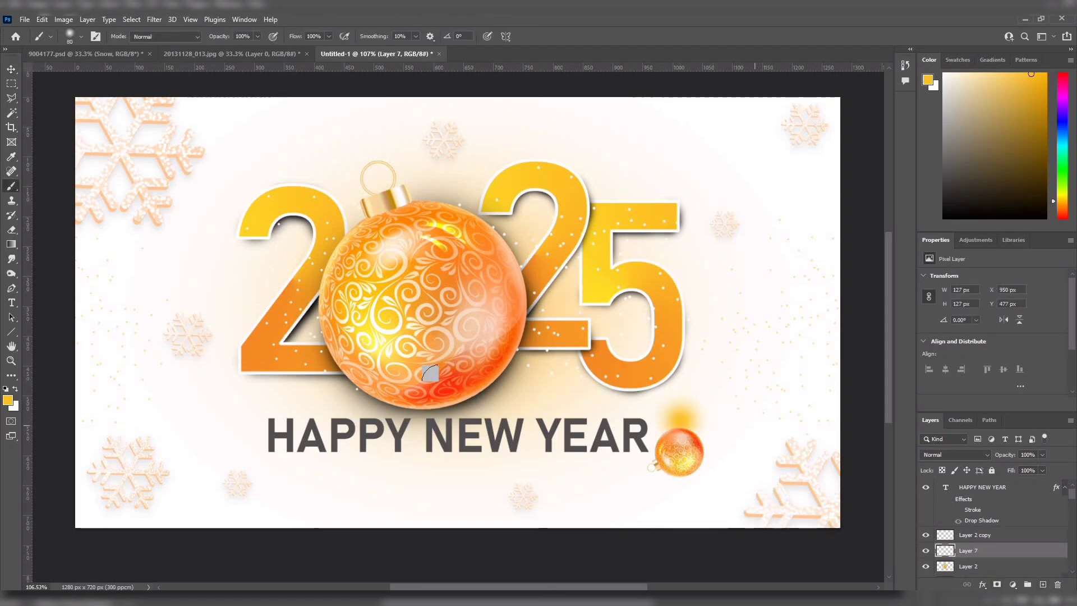
pyautogui.hotkey('ctrl', 'z')
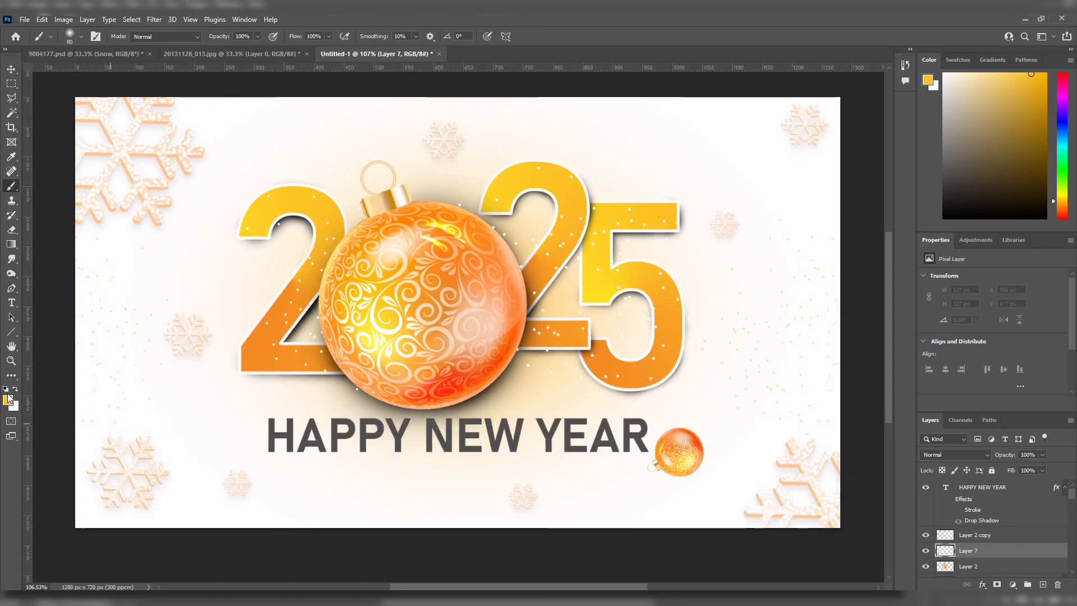
pyautogui.press('d')
pyautogui.click(680, 424)
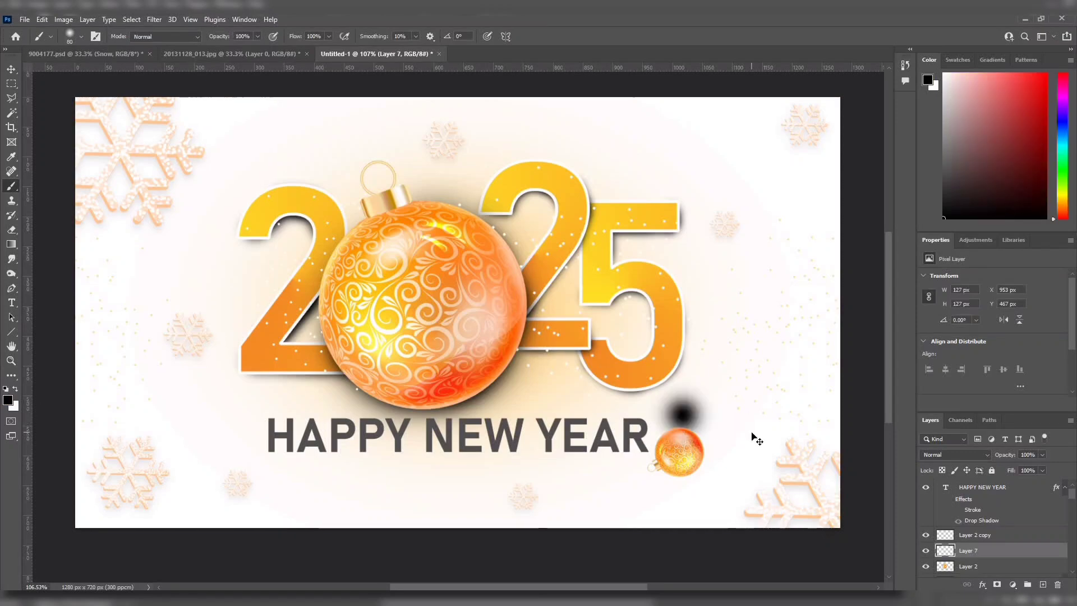
# Flatten the black dab into a shadow about 154 × 32 px under the small ornament and set its opacity to 79%.
pyautogui.hotkey('ctrl', 't')
pyautogui.moveTo(681, 382)
pyautogui.mouseDown()
pyautogui.moveTo(686, 428)
pyautogui.moveTo(689, 377)
pyautogui.moveTo(695, 447)
pyautogui.mouseUp()
pyautogui.moveTo(693, 448); pyautogui.dragTo(616, 476)
pyautogui.moveTo(685, 476); pyautogui.dragTo(695, 474)
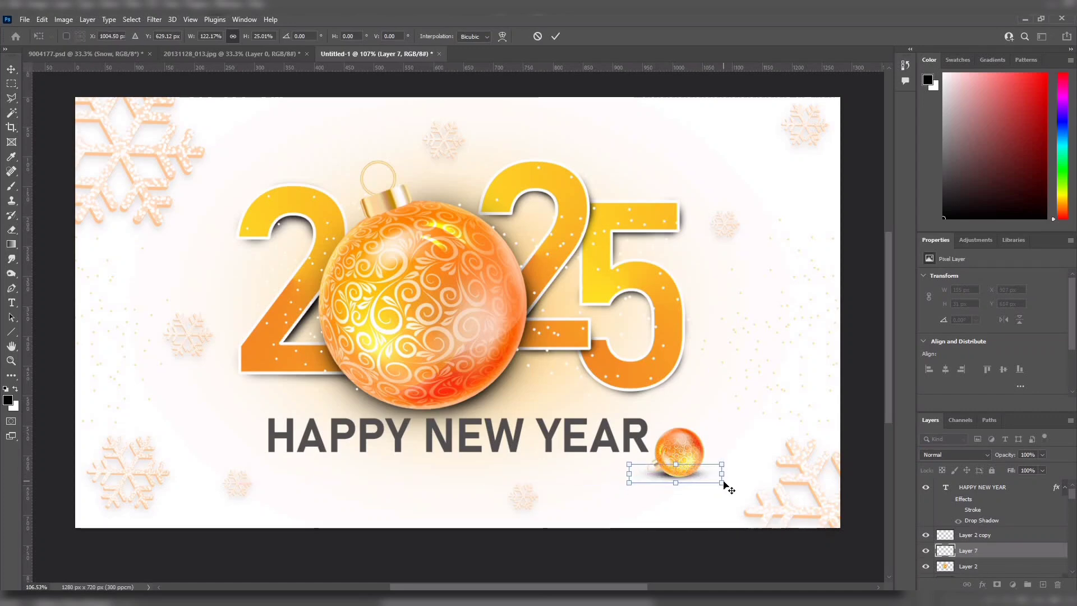
pyautogui.press('Return')
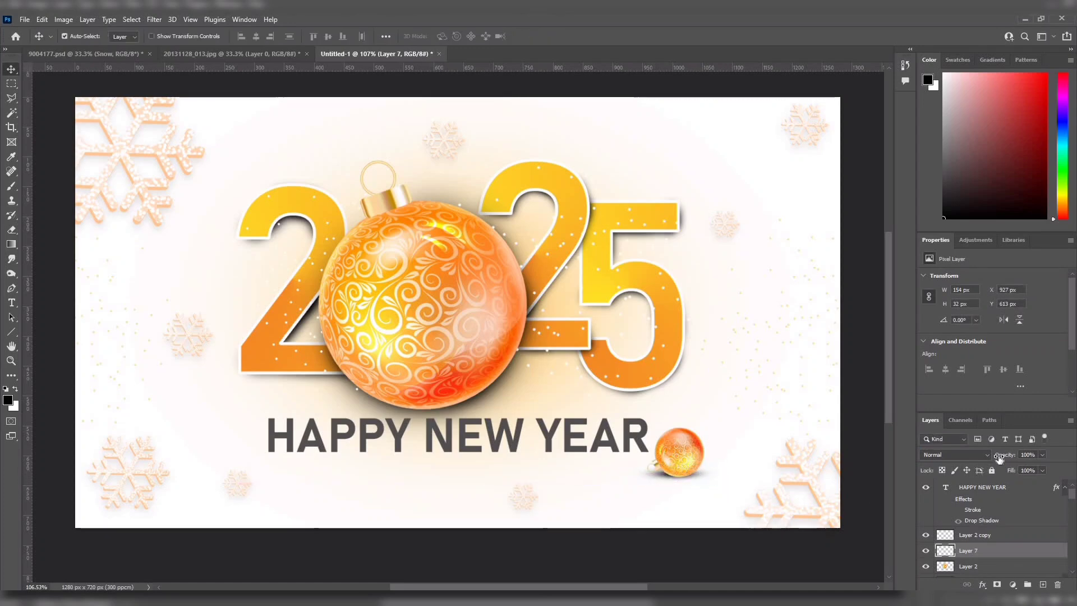
pyautogui.moveTo(993, 458); pyautogui.dragTo(998, 473)
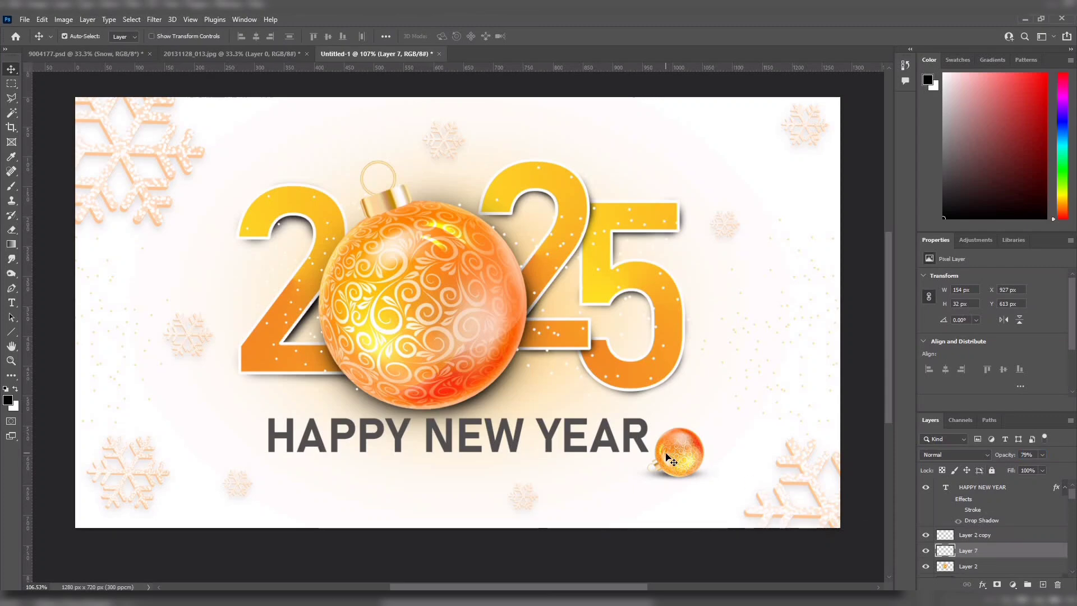
# Duplicate the small ornament, enlarge it to about 124%, rotate it about 128°, and place it to the right, behind the first.
pyautogui.moveTo(687, 456); pyautogui.dragTo(688, 524)
pyautogui.hotkey('ctrl', 't')
pyautogui.moveTo(711, 448); pyautogui.dragTo(727, 447)
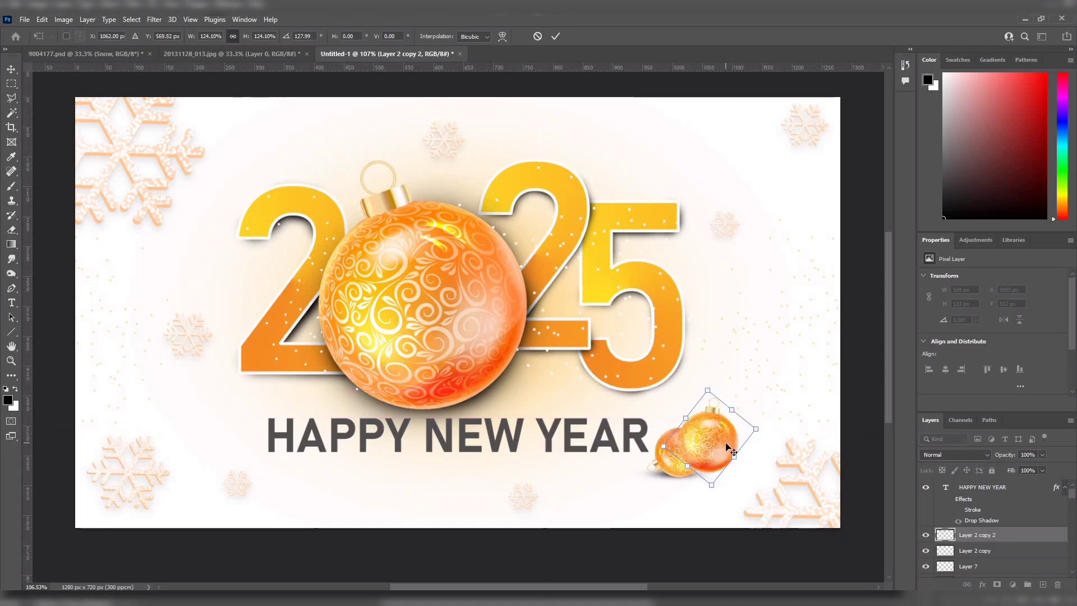
pyautogui.press('Return')
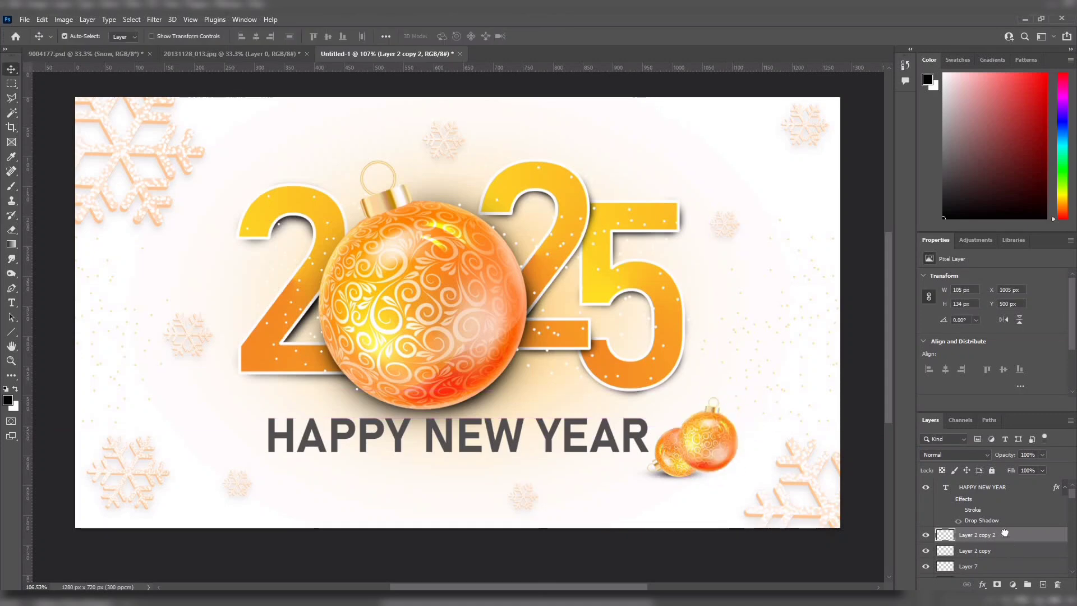
pyautogui.moveTo(1009, 549); pyautogui.dragTo(1004, 531)
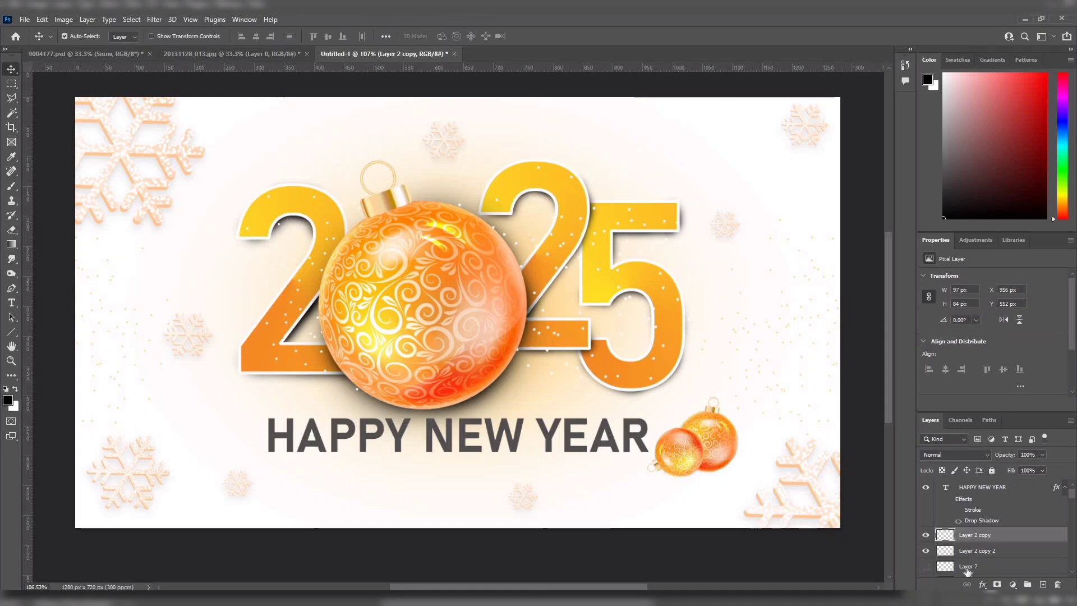
# Duplicate the Layer 7 shadow and place the copy under the larger of the two small ornaments.
pyautogui.click(978, 567)
pyautogui.hotkey('ctrl', 'j')
pyautogui.moveTo(684, 462); pyautogui.dragTo(736, 476)
pyautogui.hotkey('ctrl', 'z')
pyautogui.click(710, 479)
pyautogui.moveTo(846, 540); pyautogui.dragTo(845, 540)
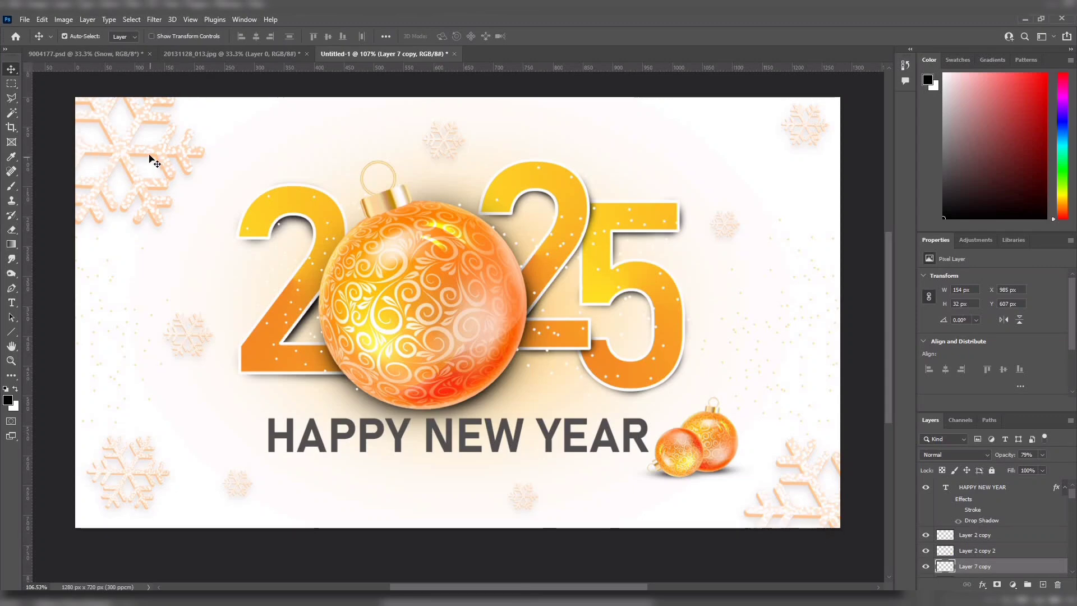
# Nudge the large snowflake in the canvas's top-left corner slightly left.
pyautogui.moveTo(138, 151); pyautogui.dragTo(136, 156)
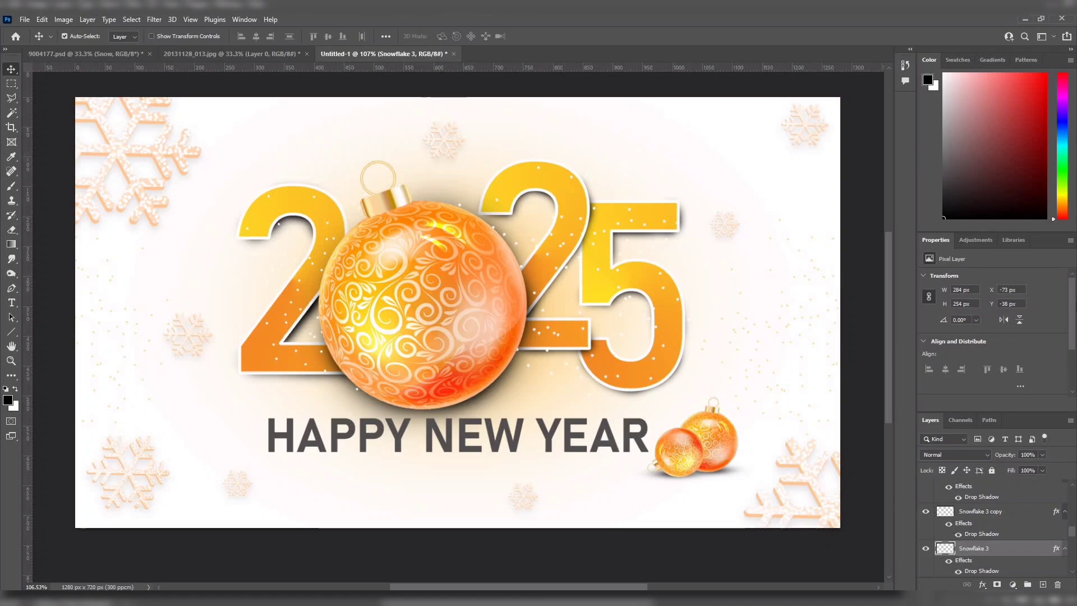